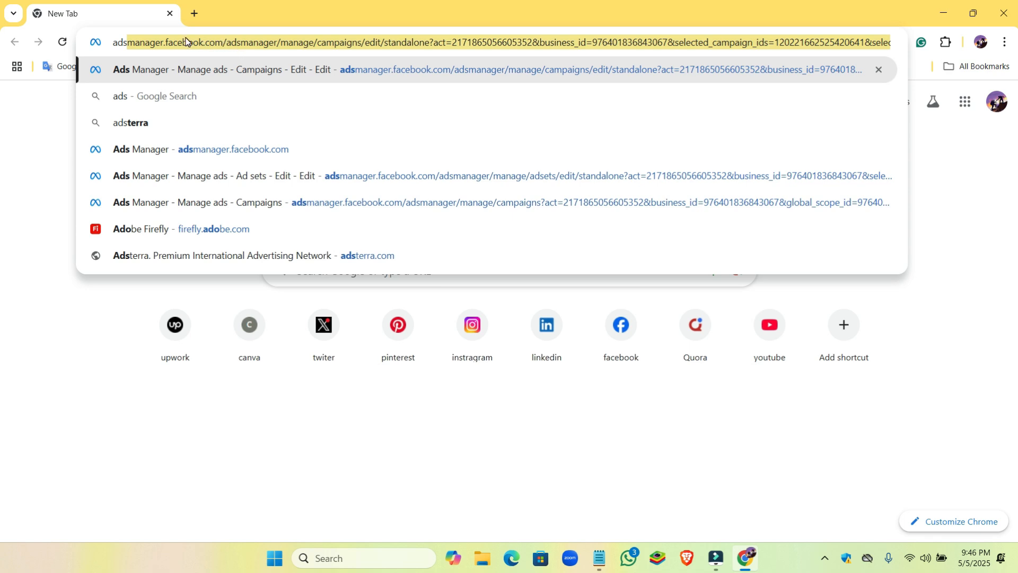
Step: Open Ads Manager in the current tab and Meta Business Suite at business.facebook.com in a new tab
key(Return)
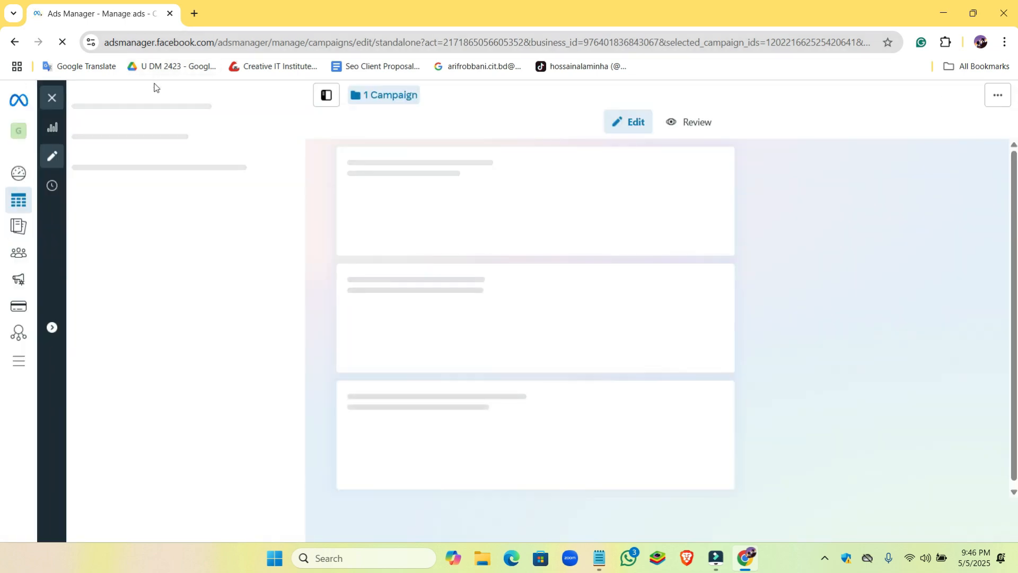
click(194, 14)
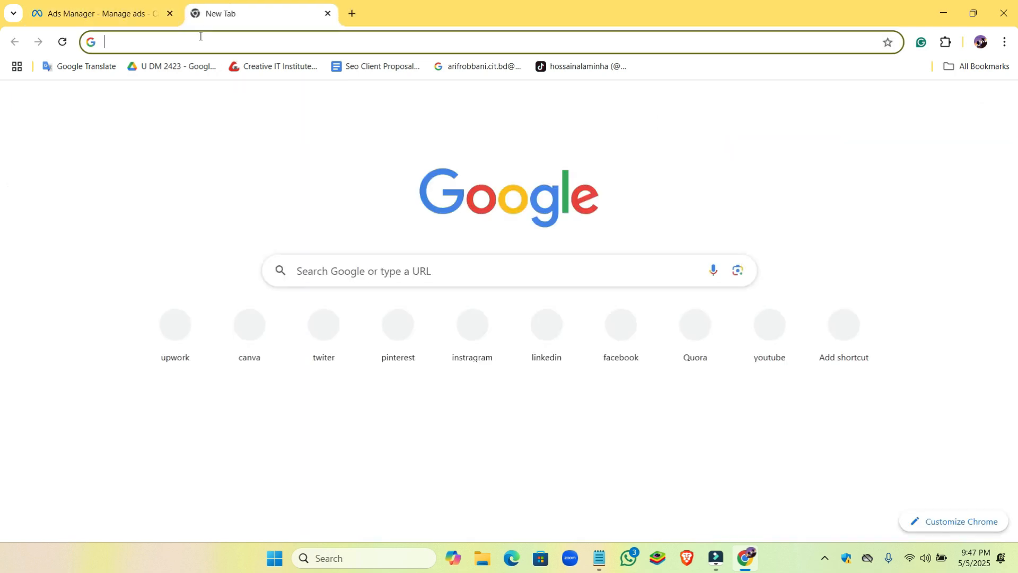
click(152, 40)
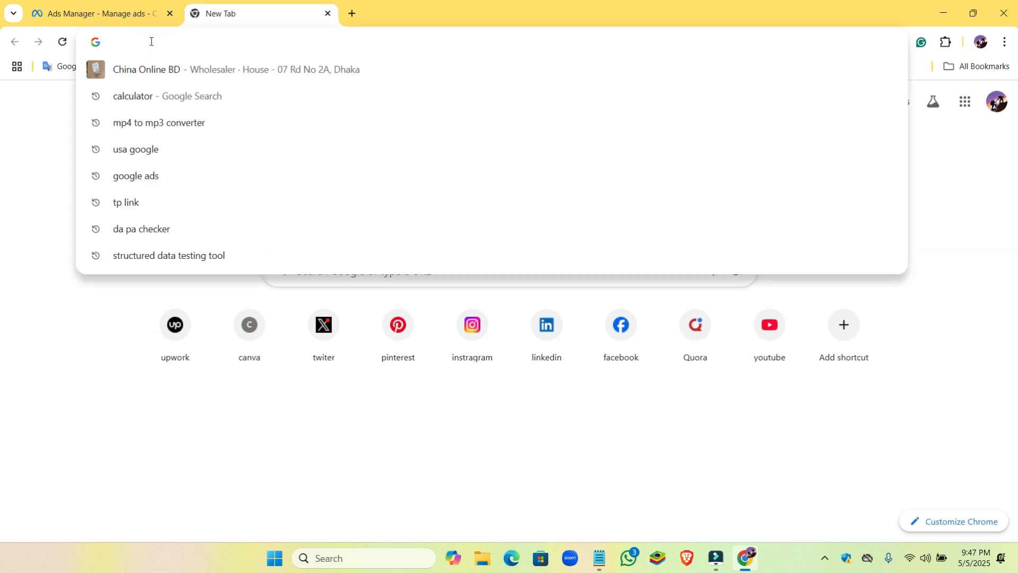
text(bu)
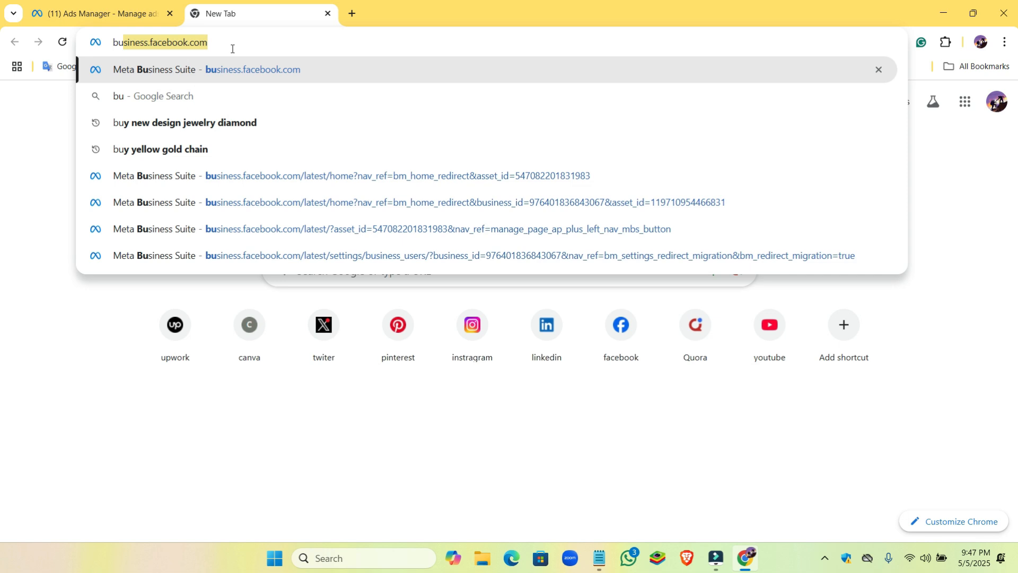
key(Return)
scroll(200, 162, up, 3)
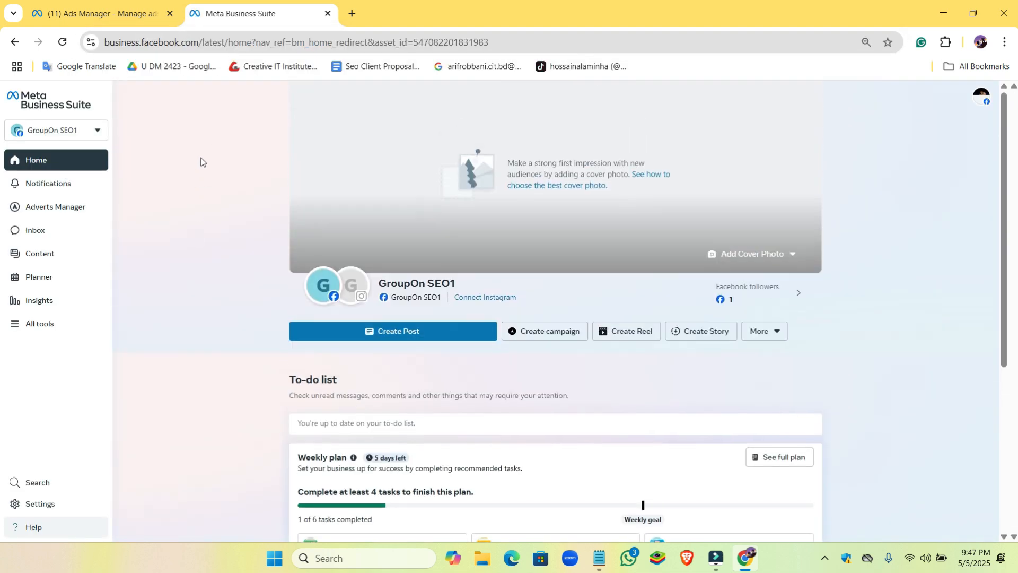
click(82, 13)
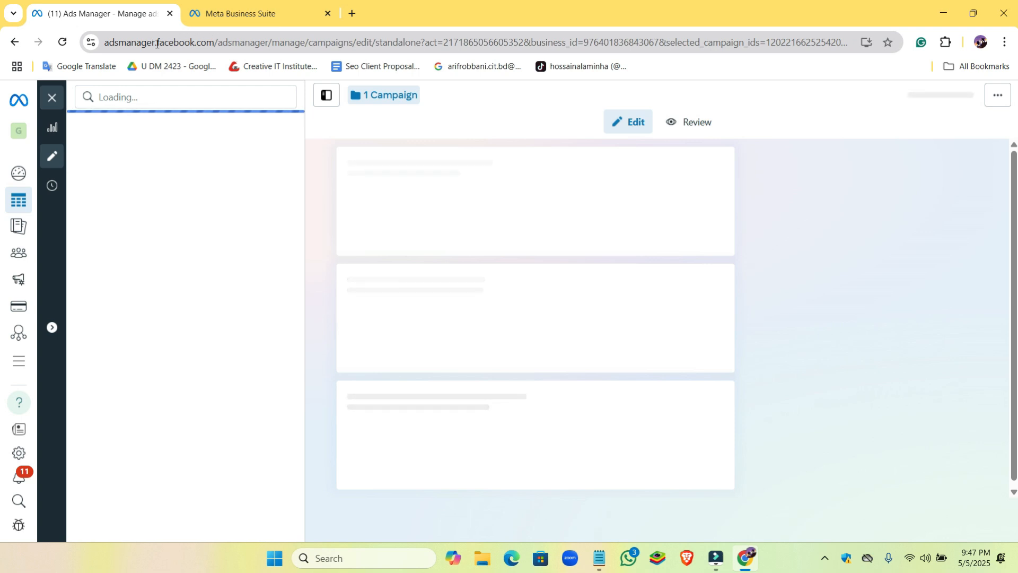
click(216, 42)
triple_click(216, 42)
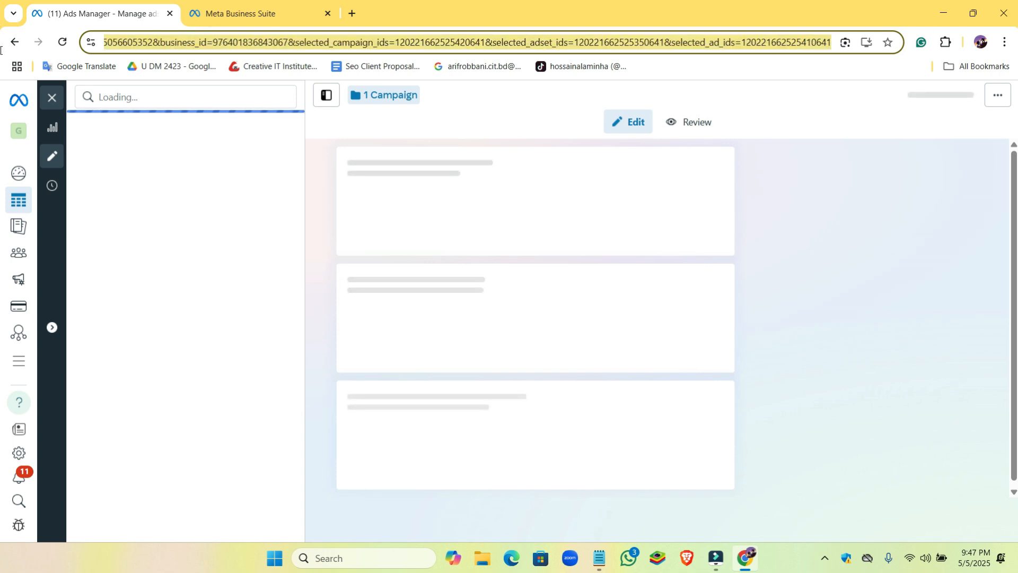
text(https://adsmanager.facebook.com)
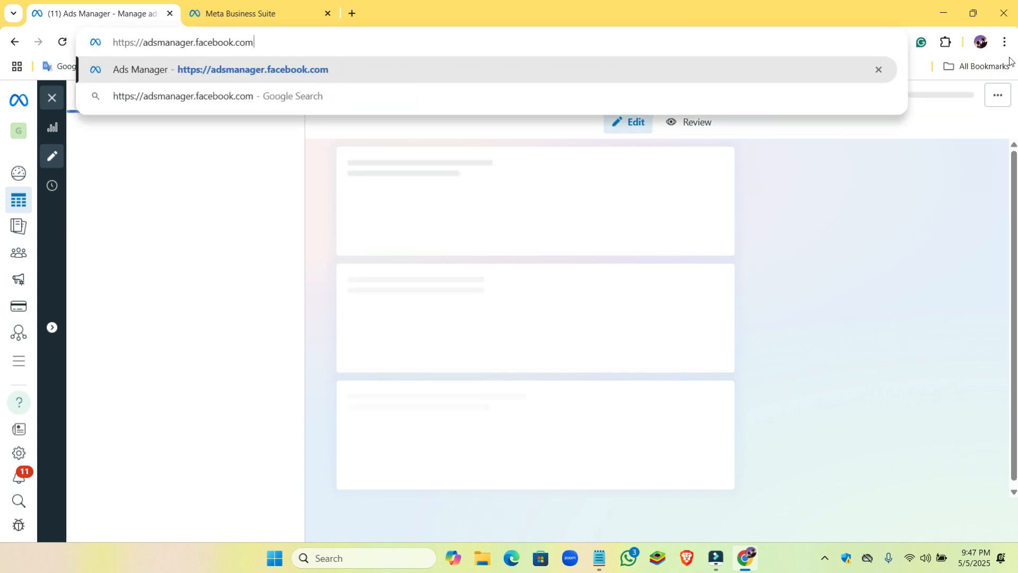
key(Return)
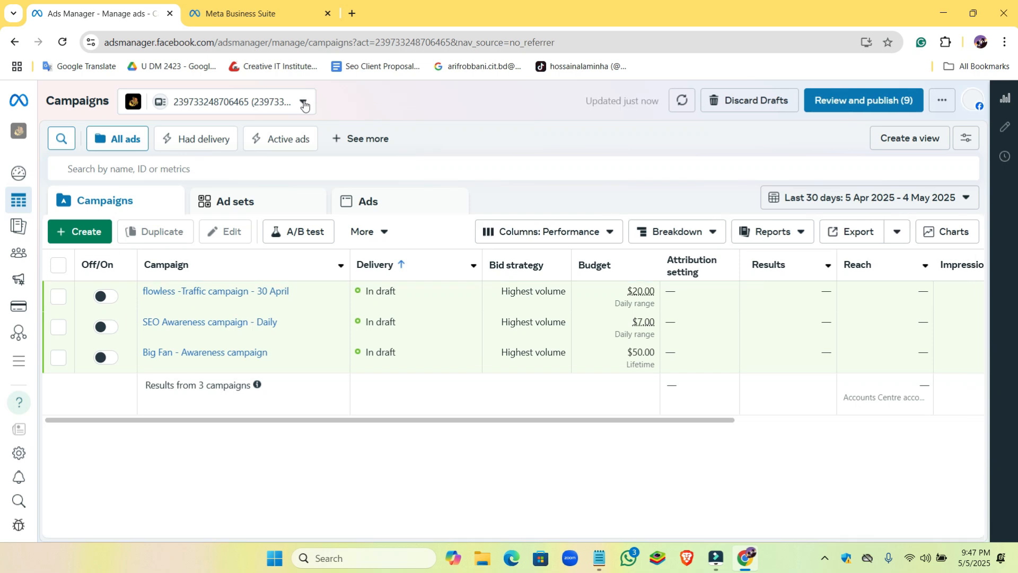
Step: Switch to the My Ad Accounts ad account under the GroupOn SEO1 business portfolio
click(304, 103)
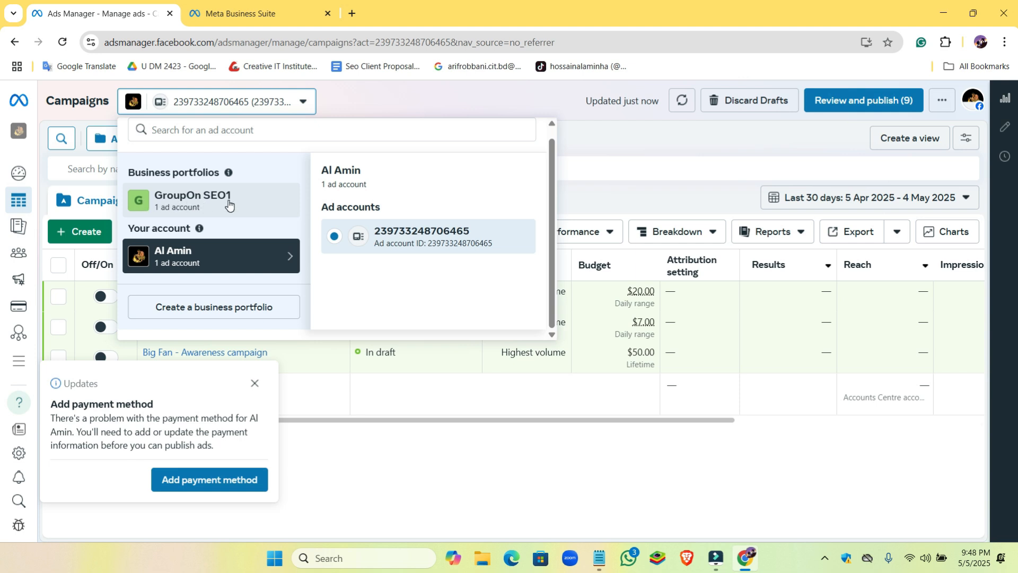
click(211, 203)
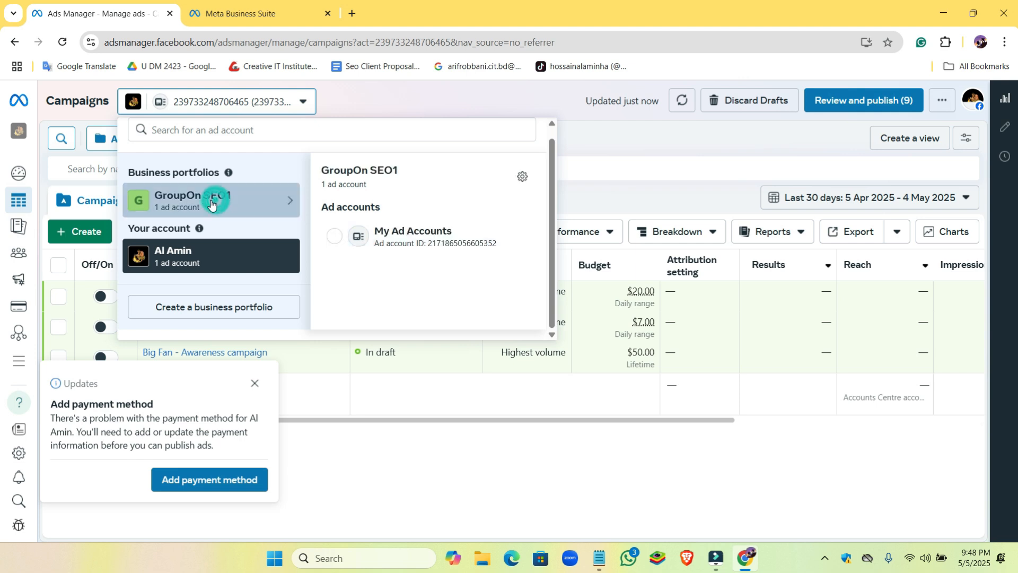
click(335, 239)
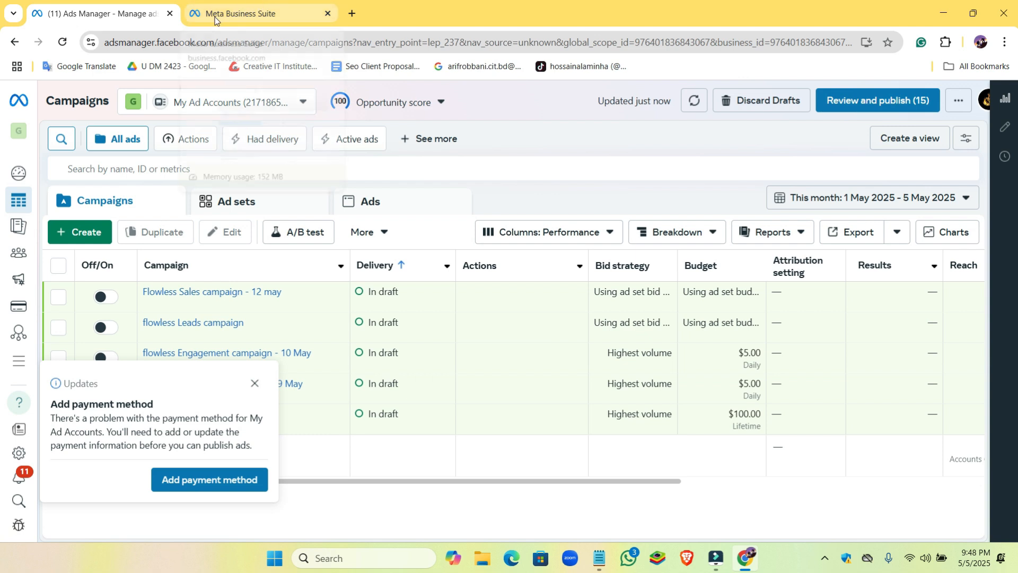
Step: Open Adverts Manager from the list of all tools in Meta Business Suite
click(250, 15)
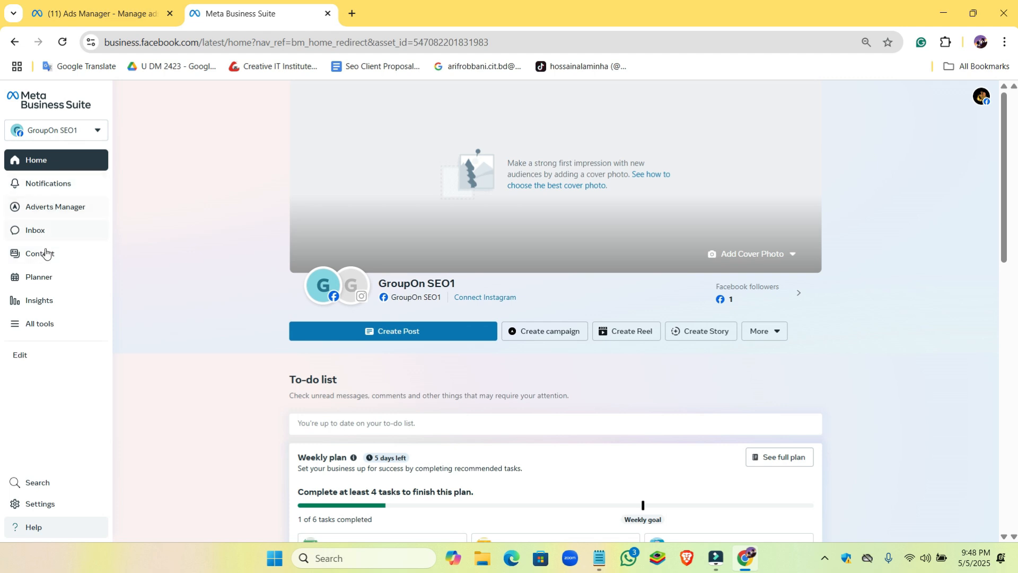
click(18, 328)
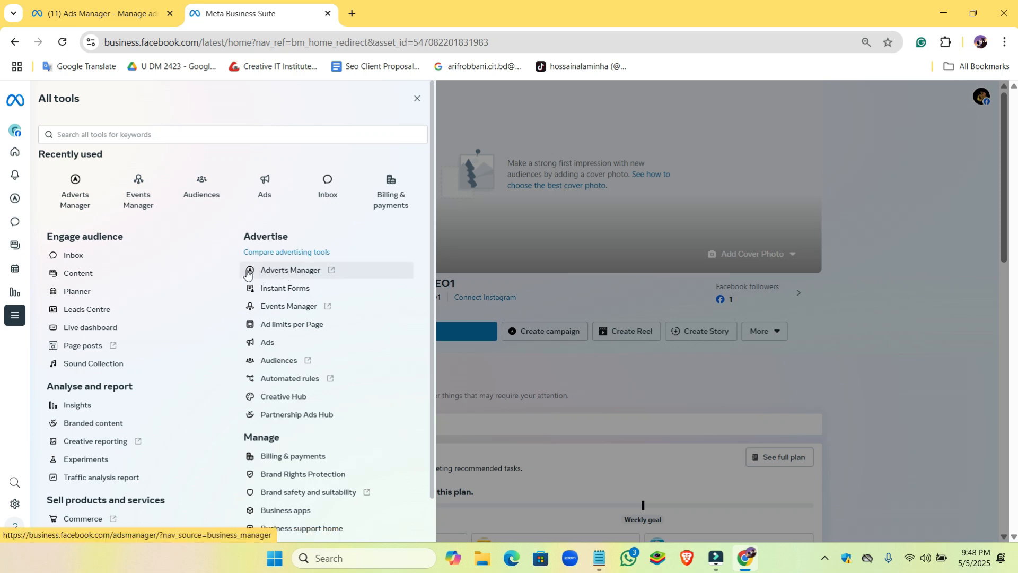
click(288, 272)
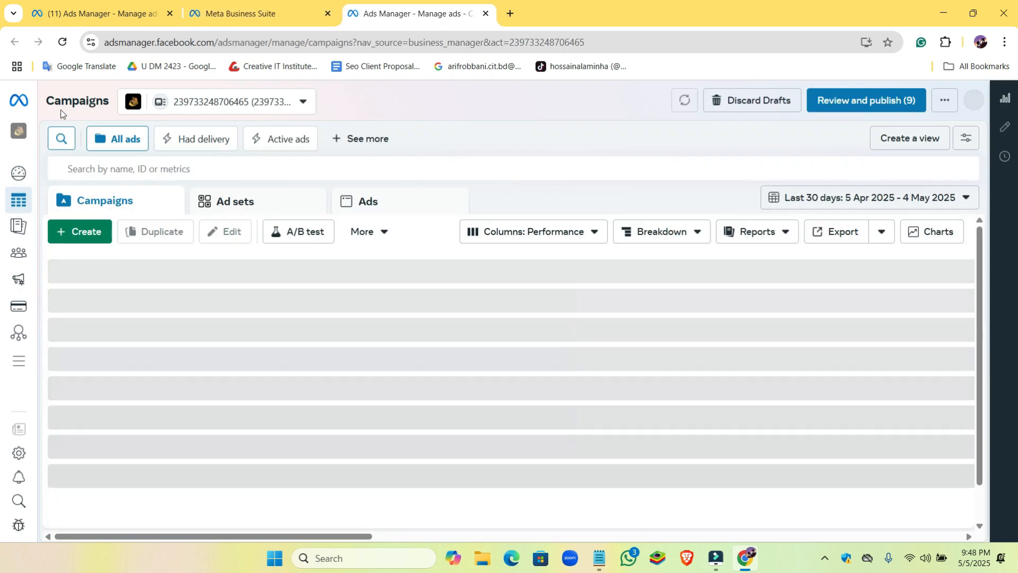
Step: In the newly opened Ads Manager, choose the GroupOn SEO1 portfolio's My Ad Accounts as the ad account
click(304, 103)
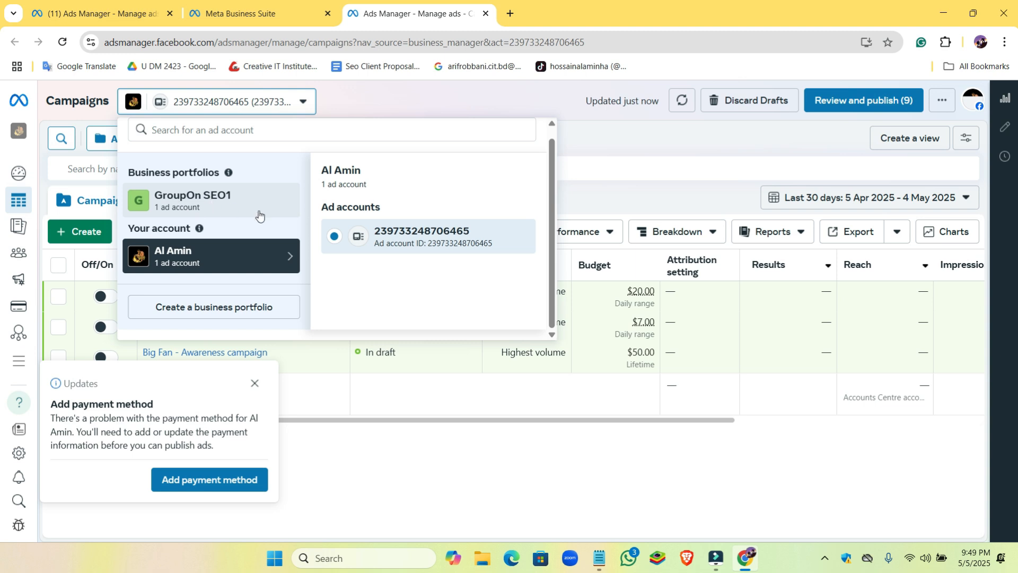
click(179, 208)
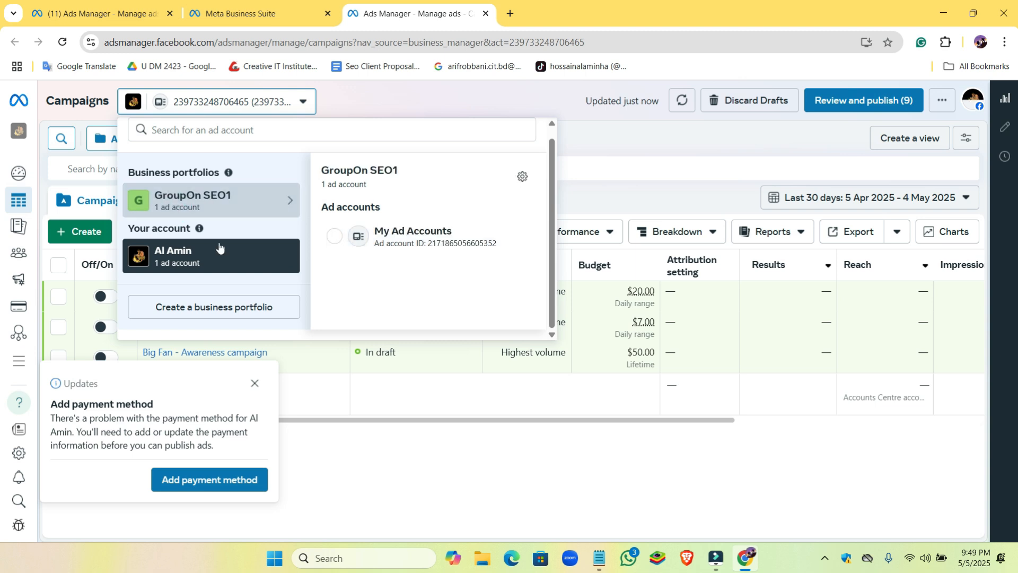
click(333, 237)
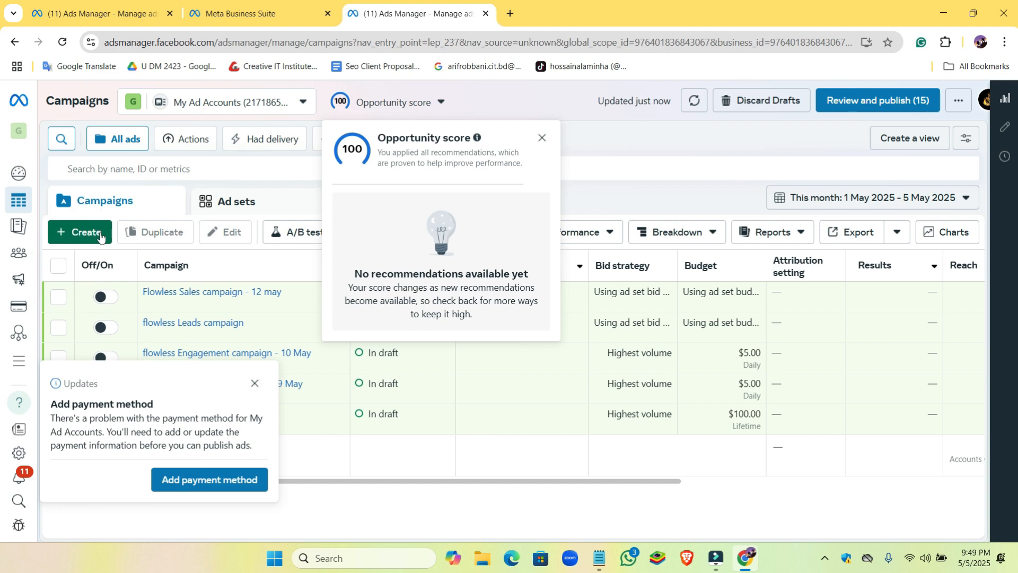
Step: Dismiss the opportunity score and payment method pop-ups, and start creating a new campaign
click(543, 138)
click(254, 383)
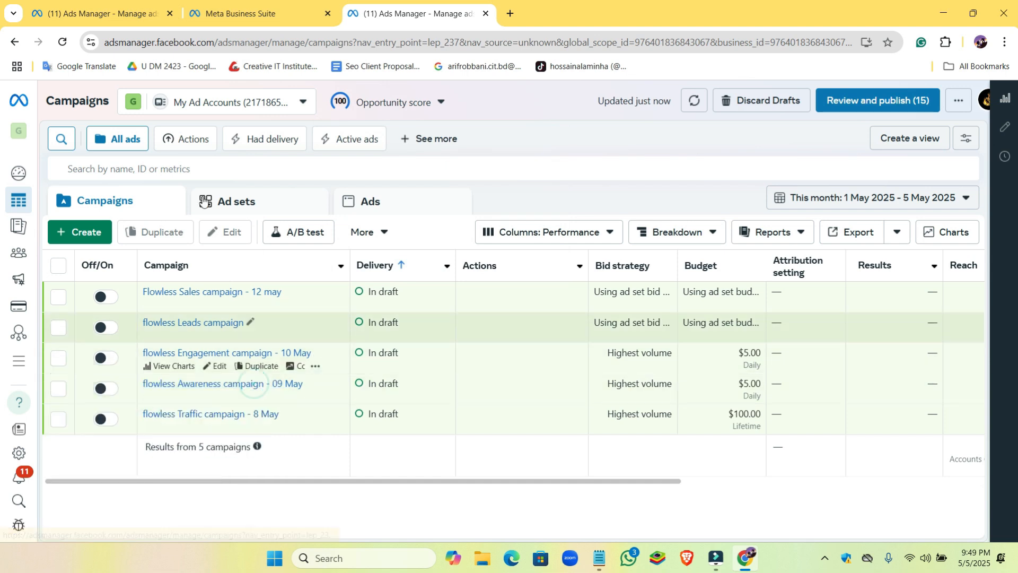
click(74, 235)
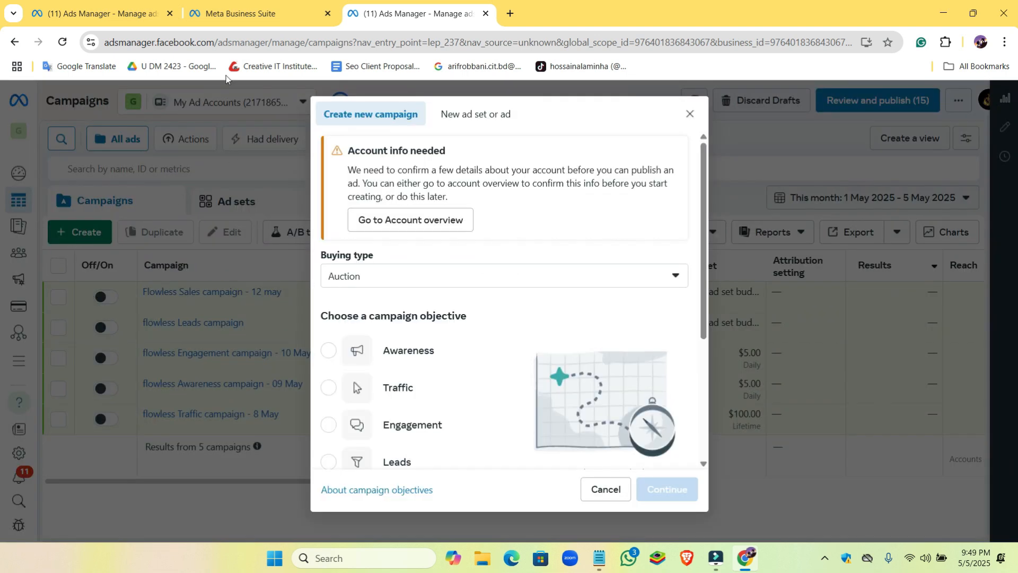
Step: Close the first Ads Manager tab and the Meta Business Suite tab, keeping only the tab with the new campaign
click(169, 14)
click(134, 14)
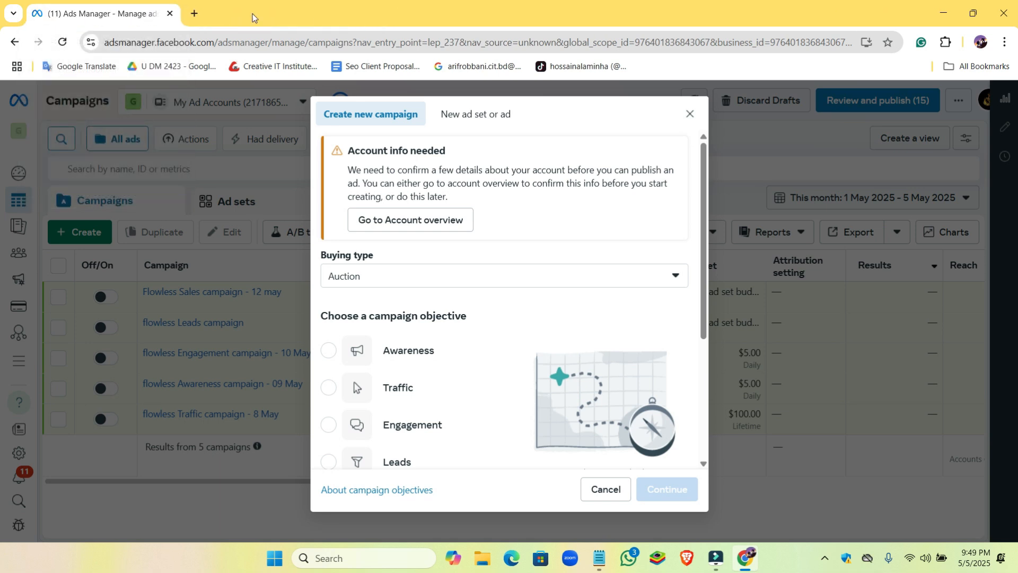
Step: Choose the Sales objective for the new campaign and continue with the Manual sales campaign setup
scroll(428, 200, down, 2)
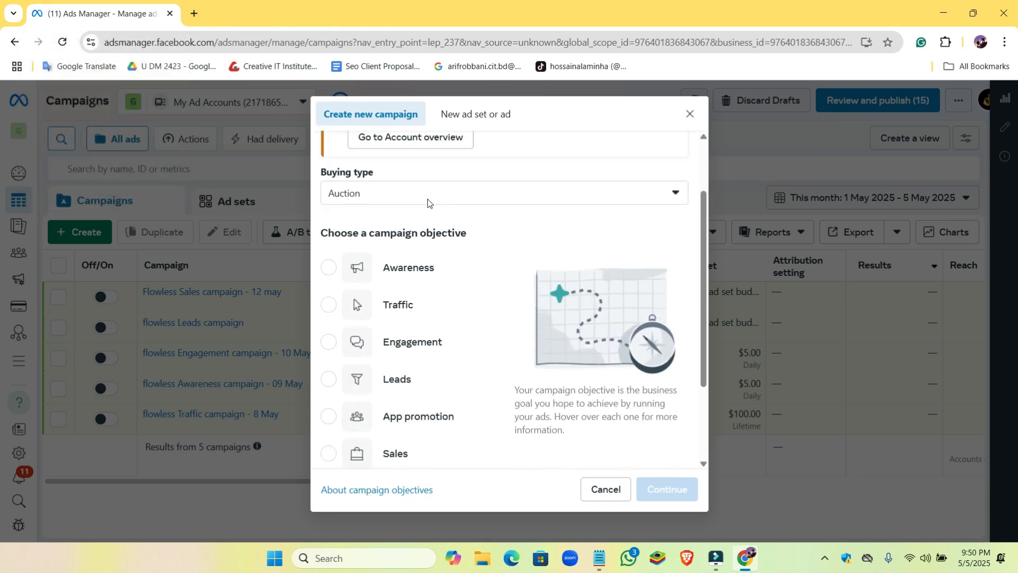
scroll(428, 200, up, 2)
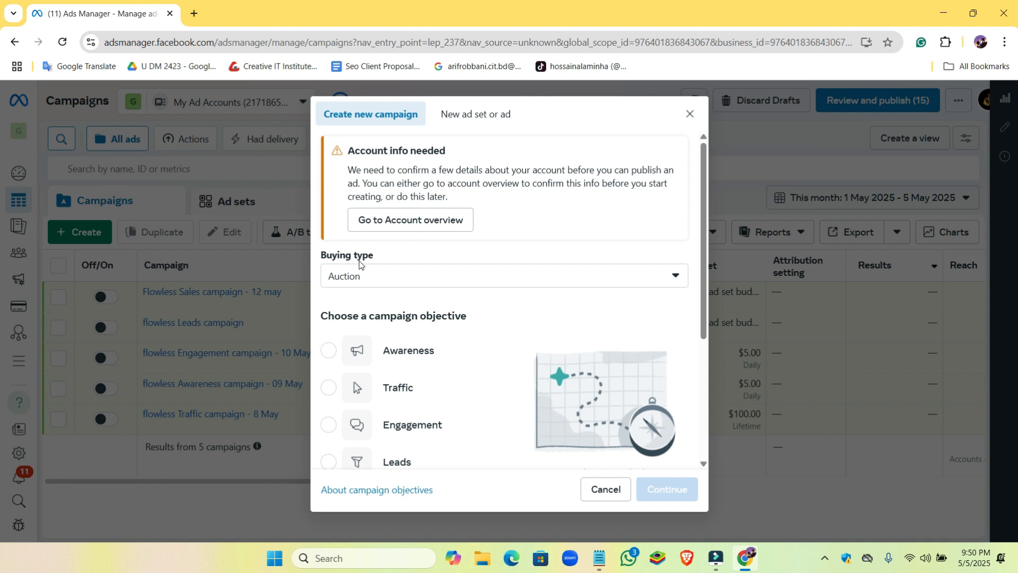
scroll(450, 352, down, 3)
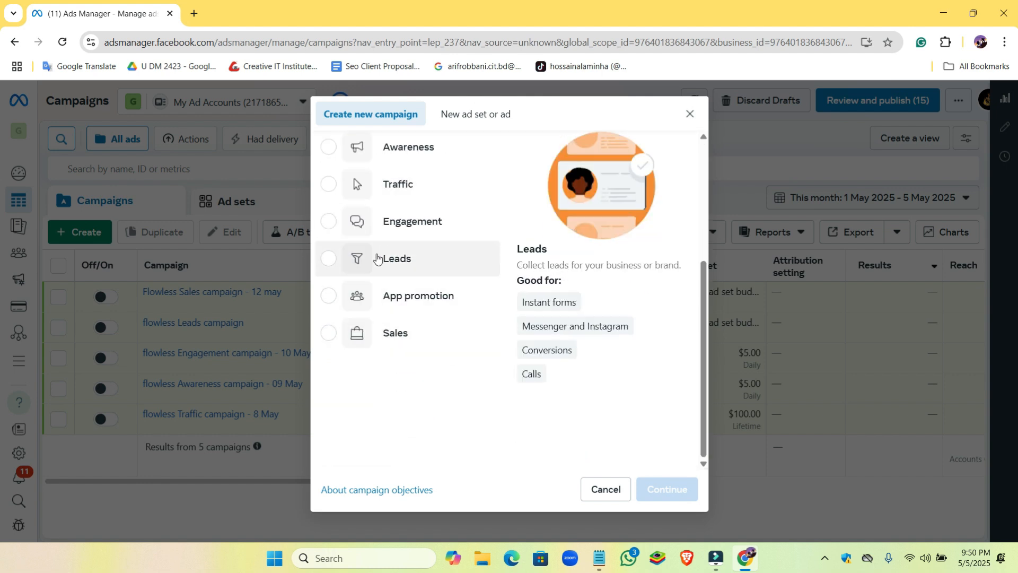
scroll(389, 254, up, 2)
scroll(379, 273, down, 1)
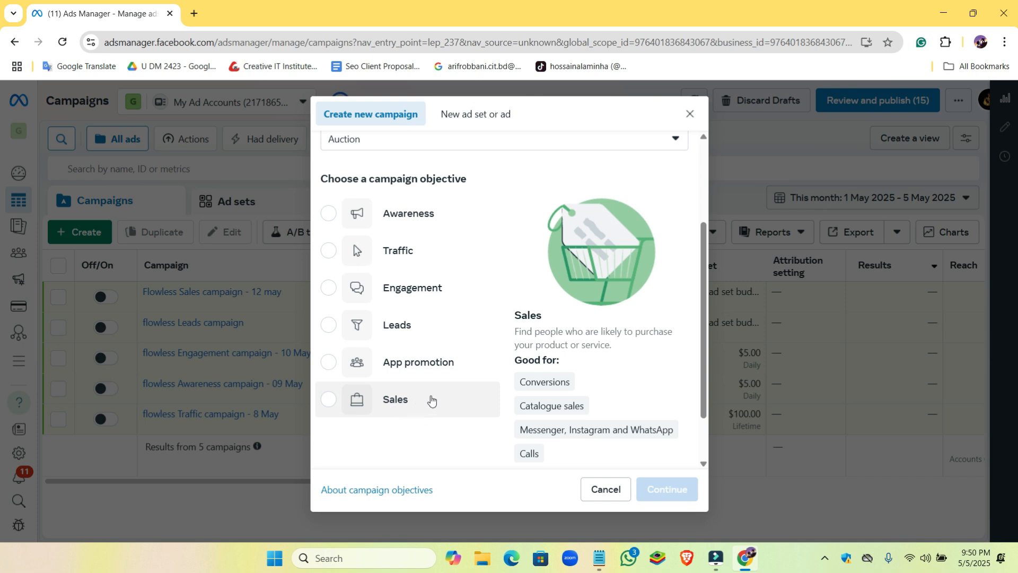
scroll(440, 404, down, 1)
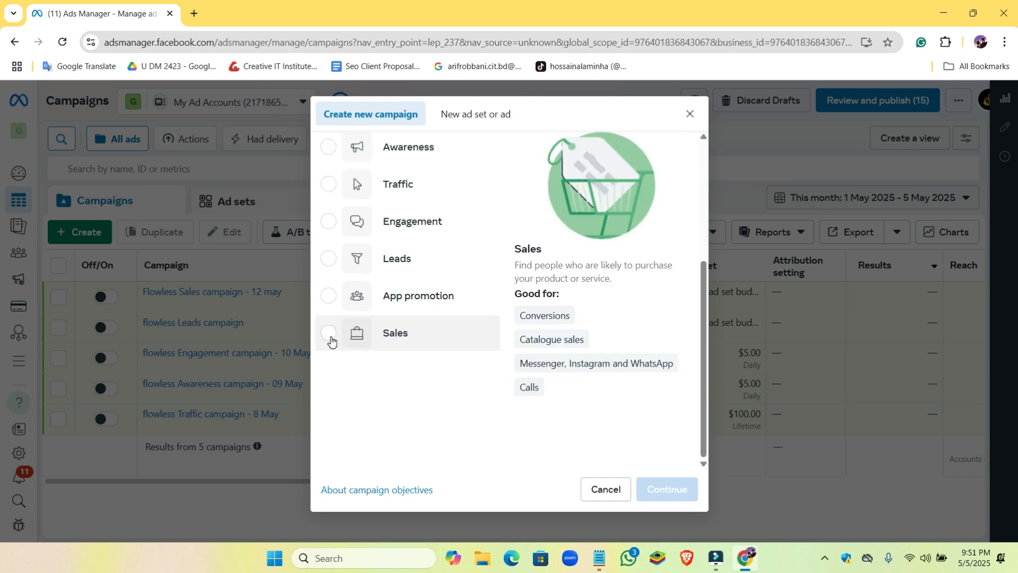
click(328, 334)
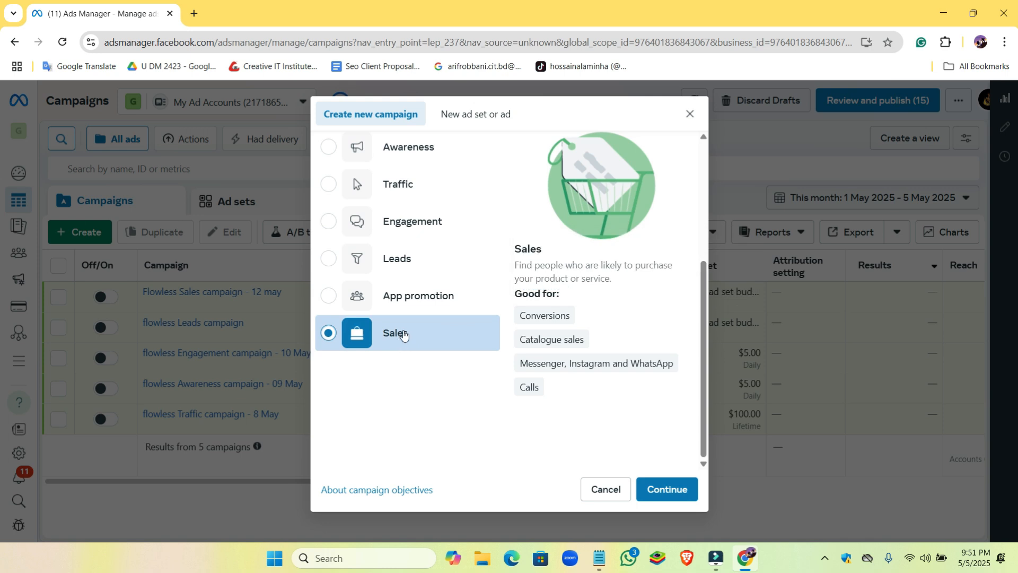
mouse_move(575, 337)
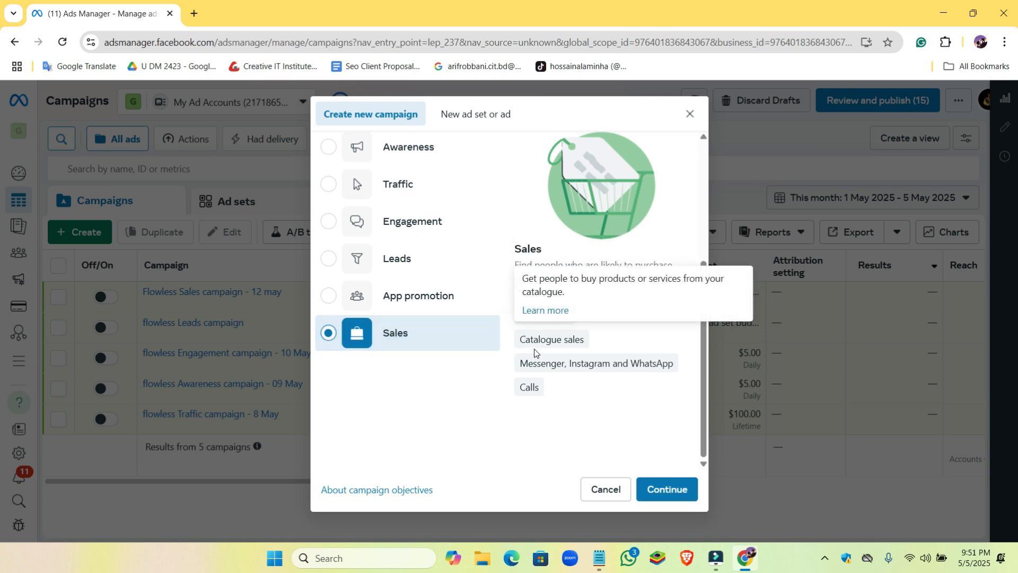
mouse_move(538, 381)
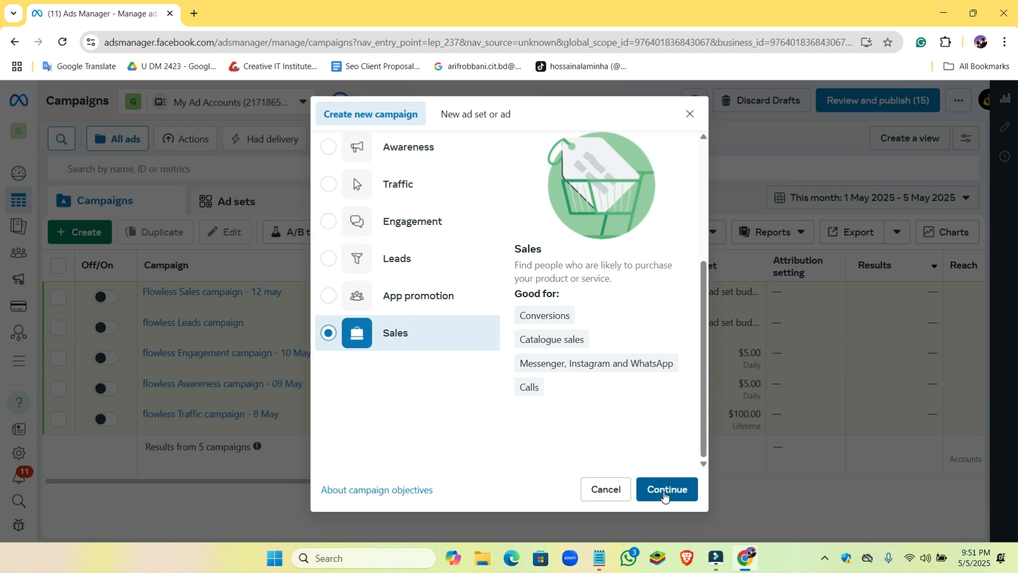
click(664, 492)
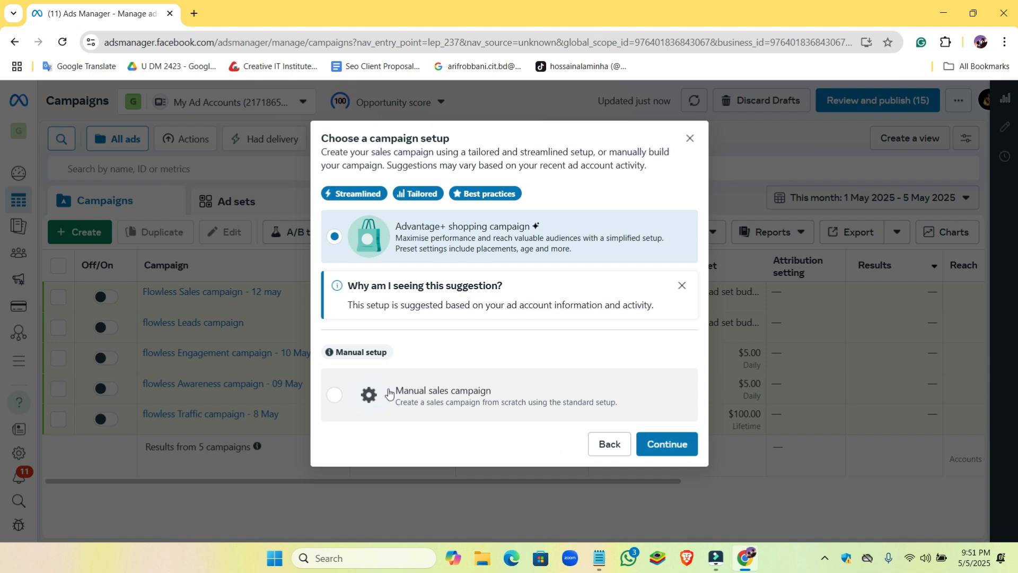
click(333, 402)
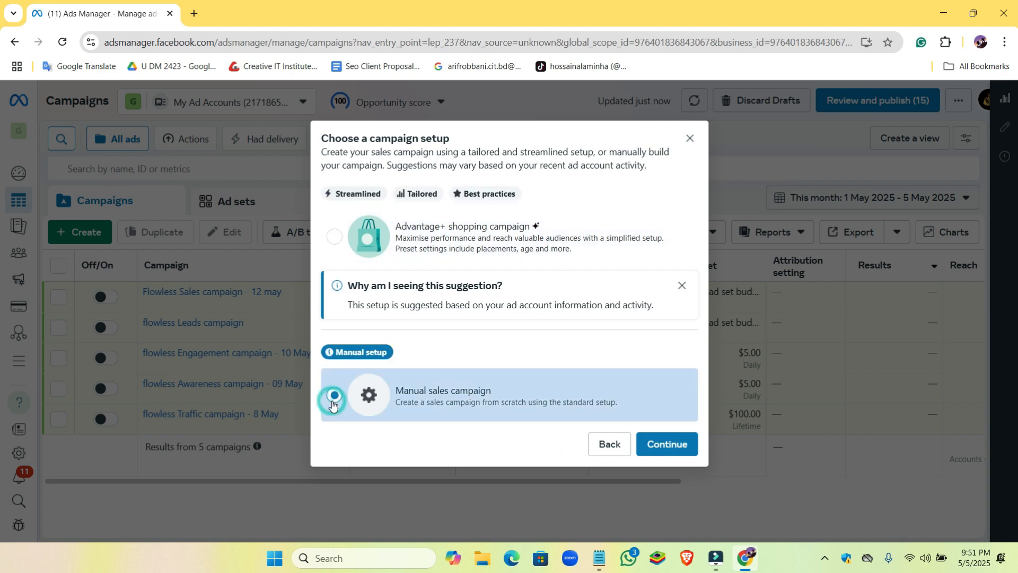
click(675, 444)
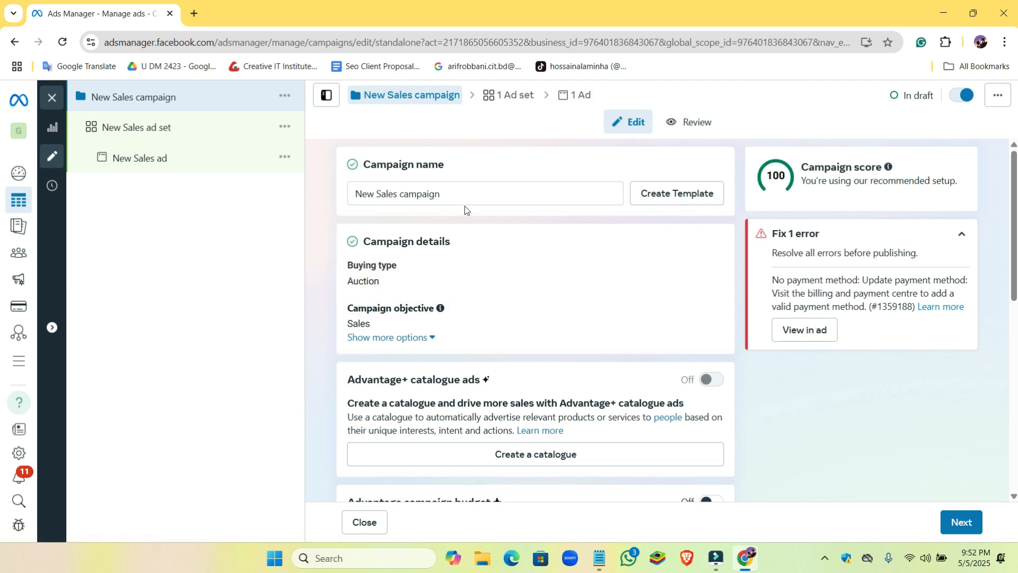
Step: Rename the campaign to "Flow Sales campaign"
scroll(540, 314, down, 1)
scroll(539, 314, up, 1)
double_click(375, 193)
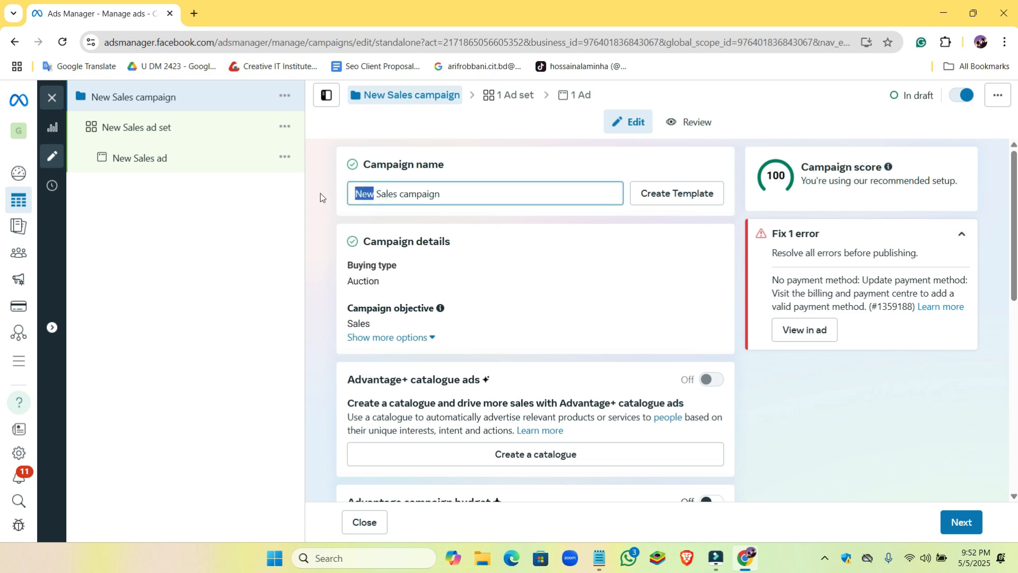
key(Delete)
key(Delete)
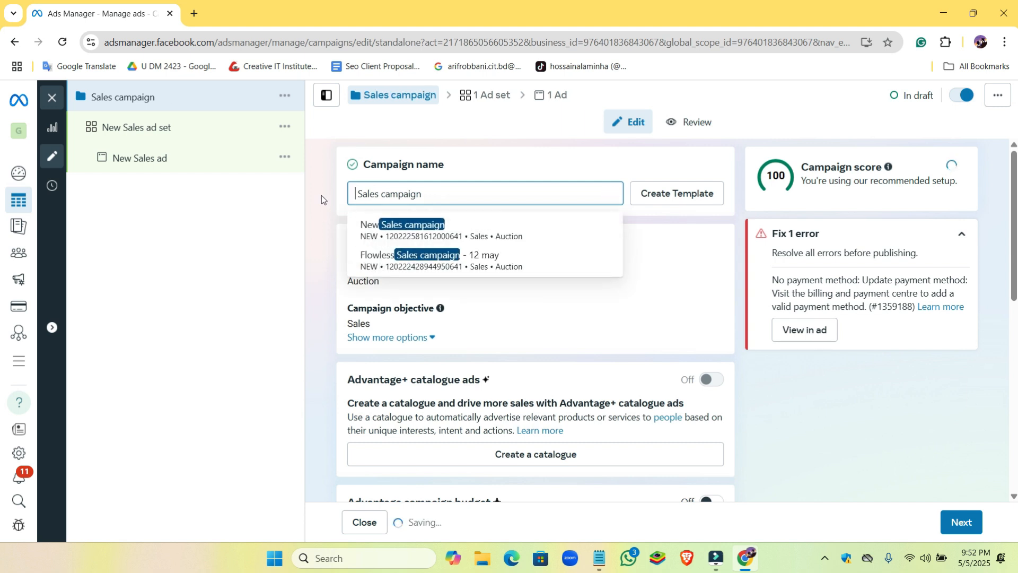
text(Flow )
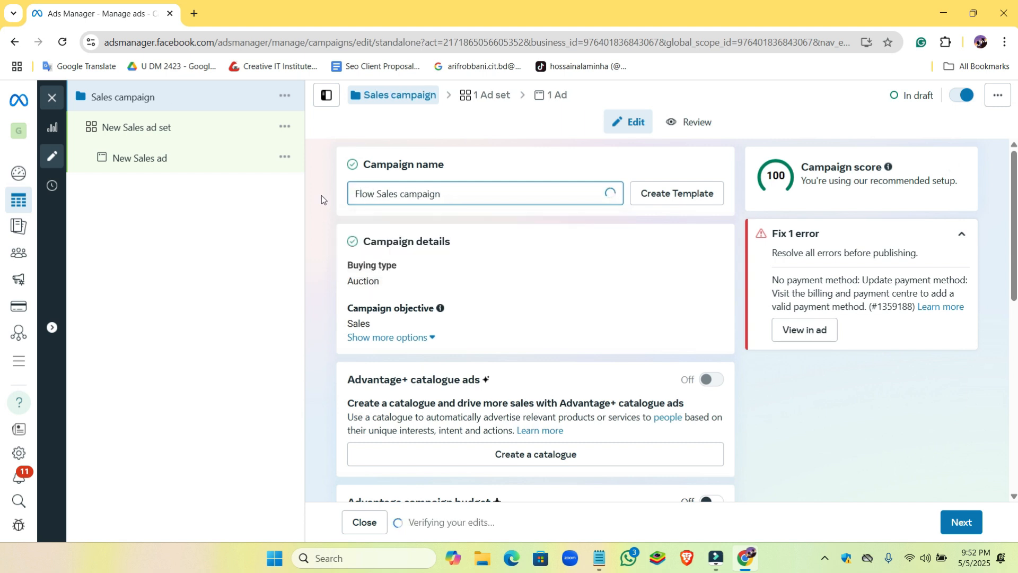
Step: Complete the campaign name so it reads "Flowless Sales campaign 13 may"
text(lesss)
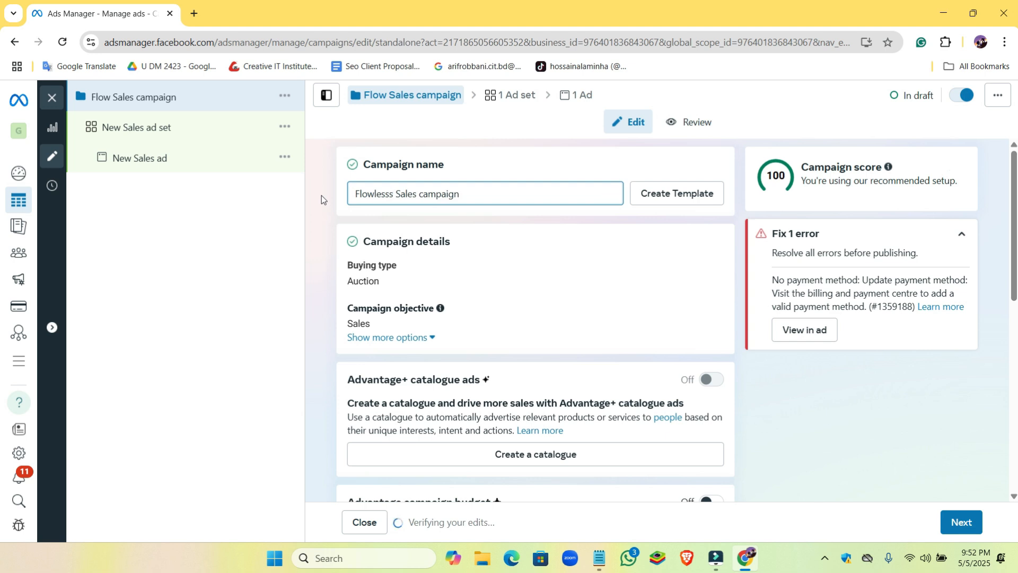
key(BackSpace)
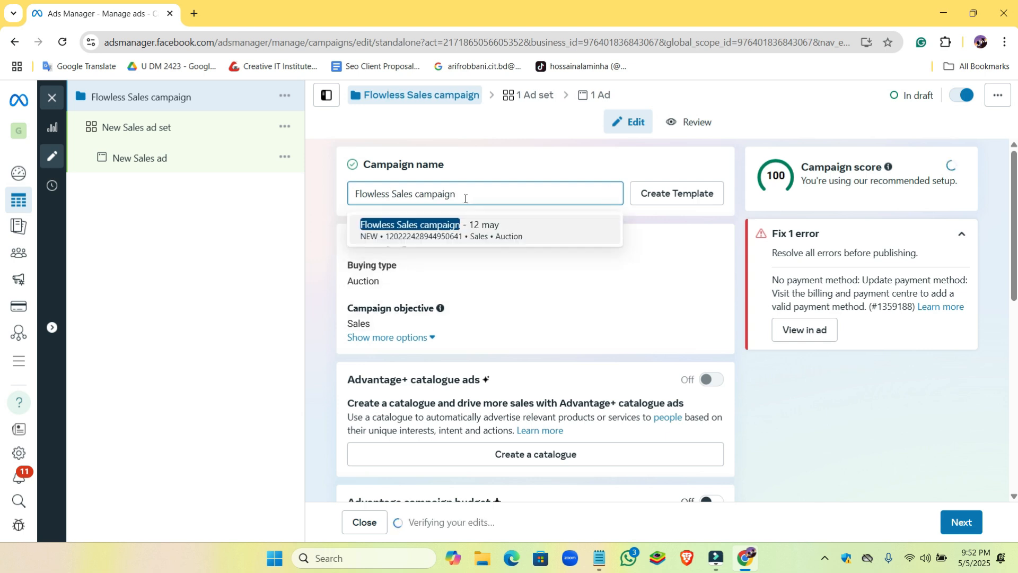
text(1)
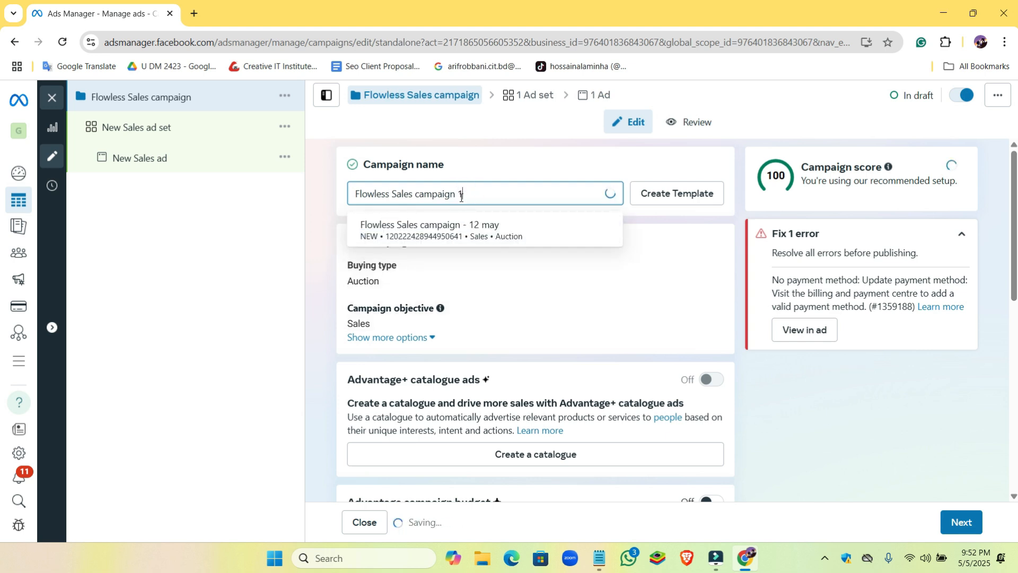
text(3 may)
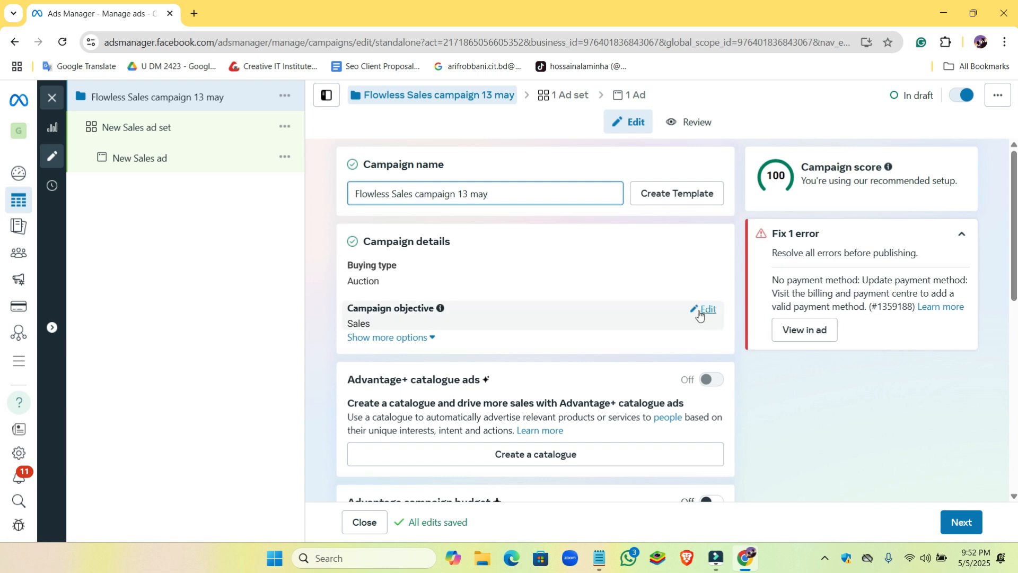
Step: Review the campaign-level settings: catalogue ads, Advantage campaign budget, A/B test, audience segment reporting and Special Ad Categories
scroll(399, 224, down, 2)
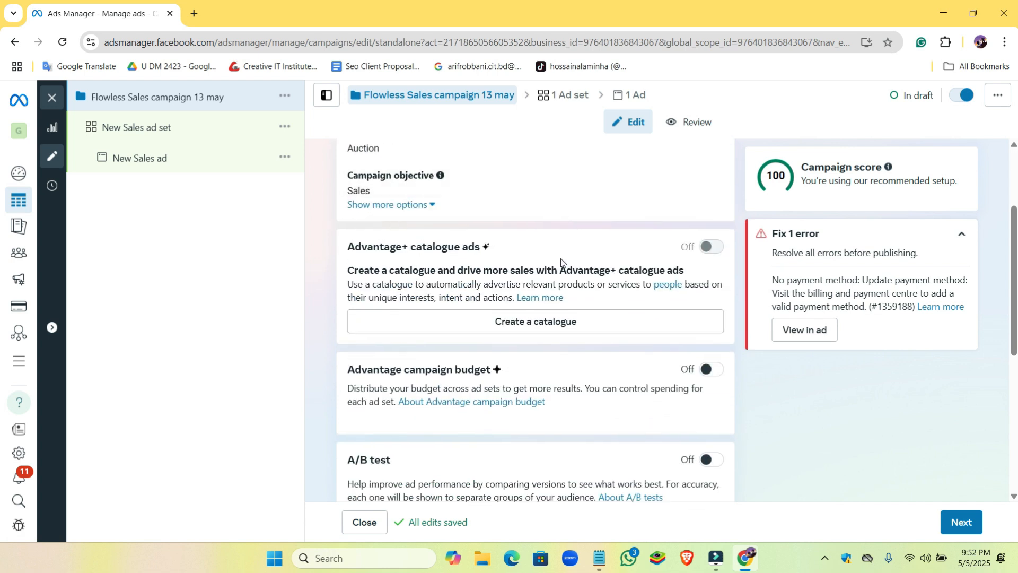
scroll(561, 261, up, 1)
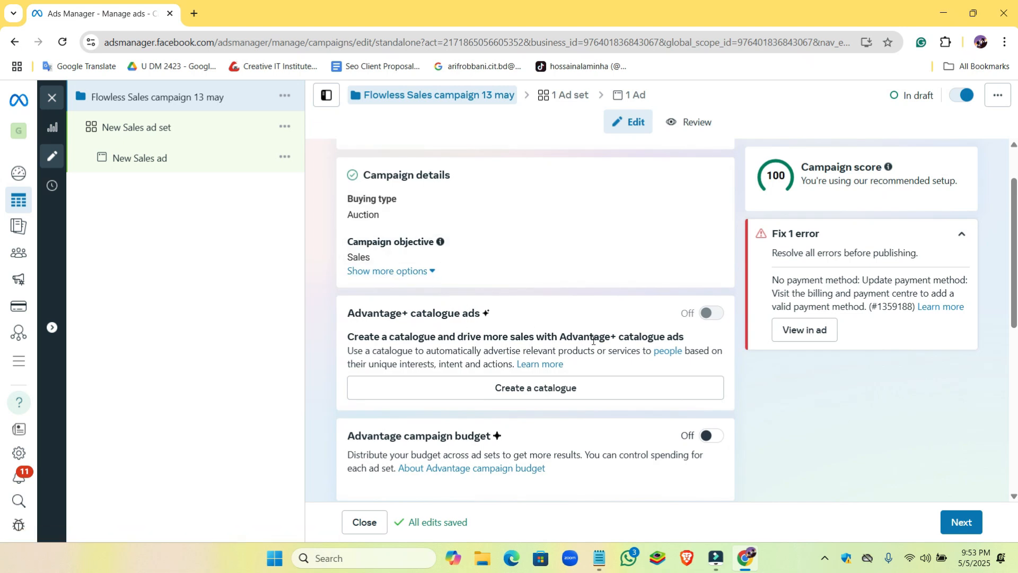
scroll(593, 339, down, 1)
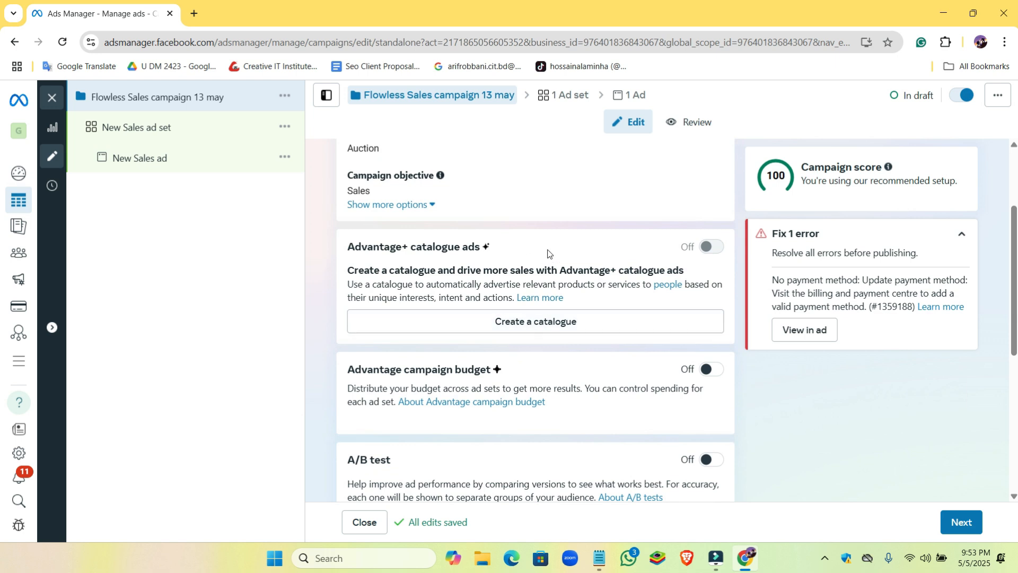
scroll(548, 254, down, 1)
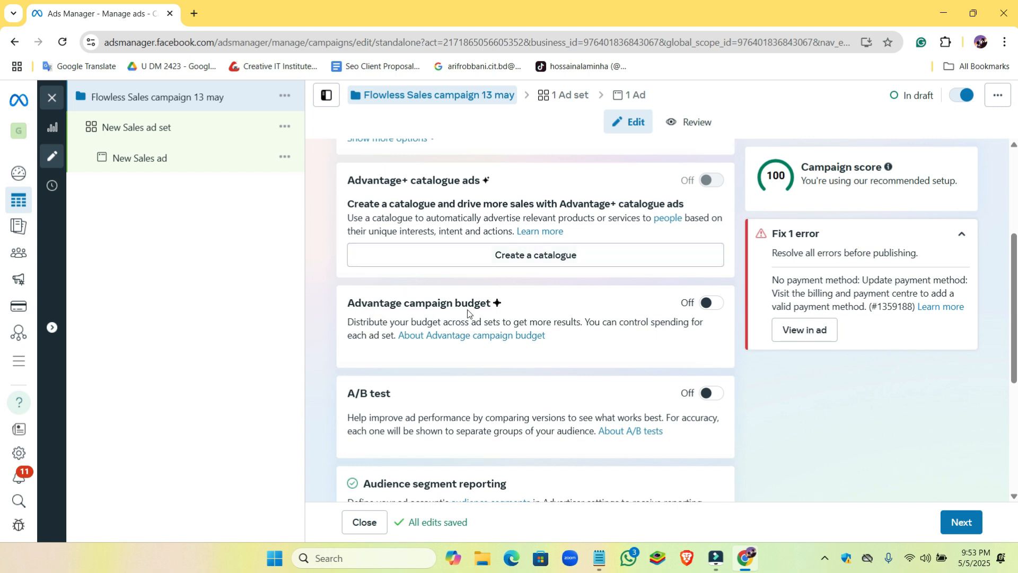
scroll(534, 310, down, 1)
scroll(529, 307, up, 1)
scroll(525, 352, down, 2)
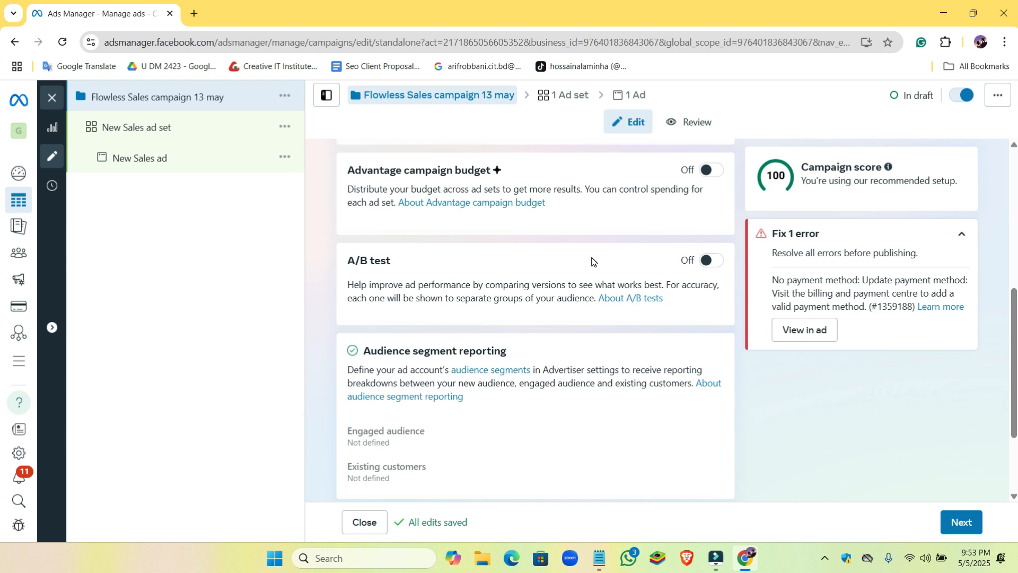
scroll(550, 279, down, 2)
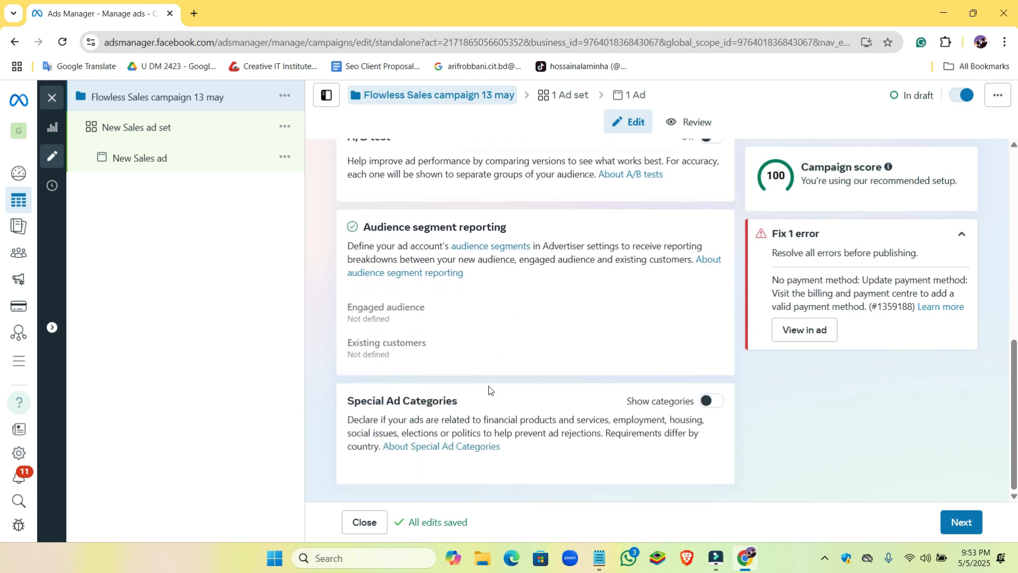
scroll(567, 483, up, 8)
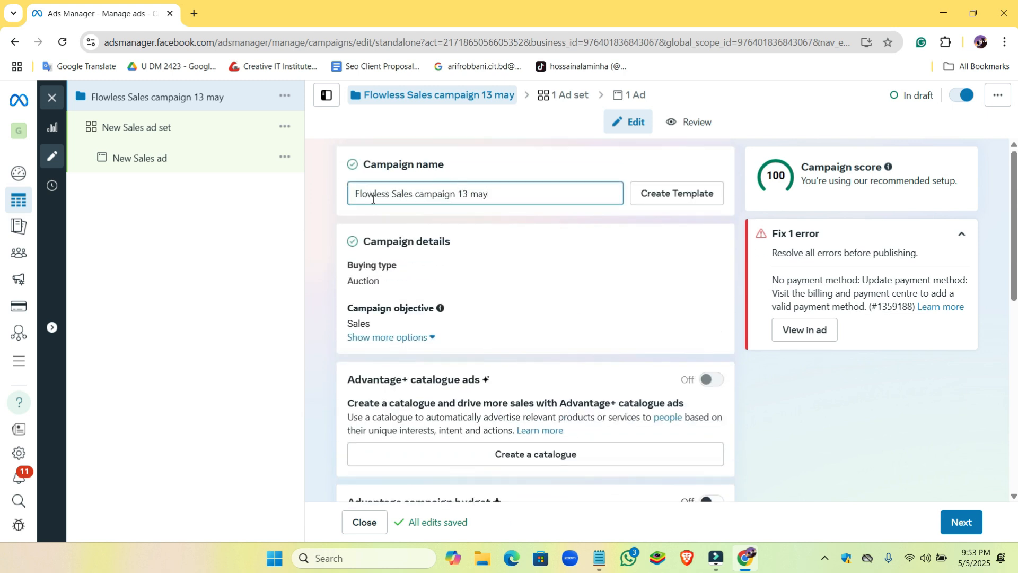
scroll(584, 346, down, 8)
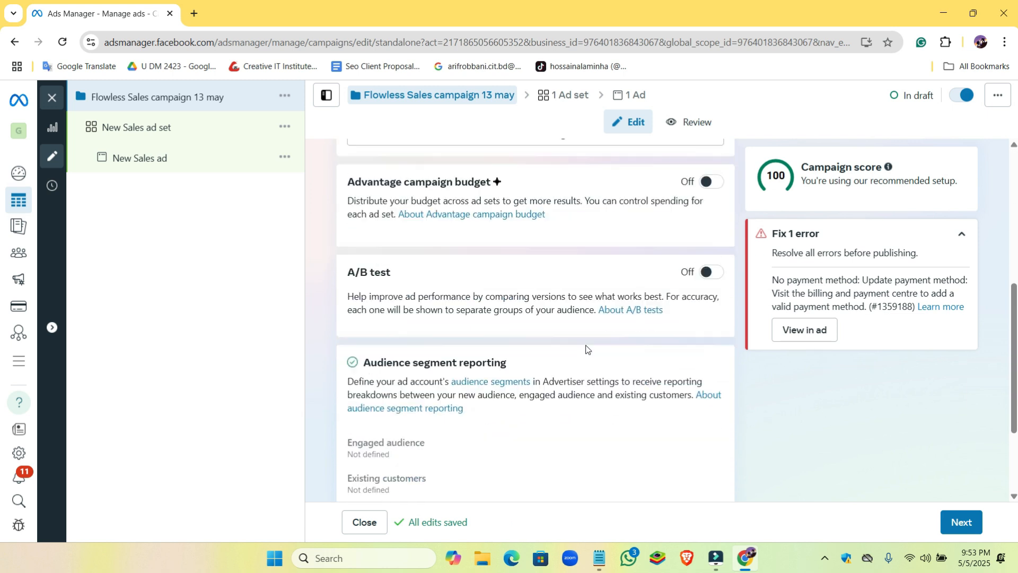
Step: Continue to the ad set level and rename the ad set to "flowless Sales ad set"
click(954, 524)
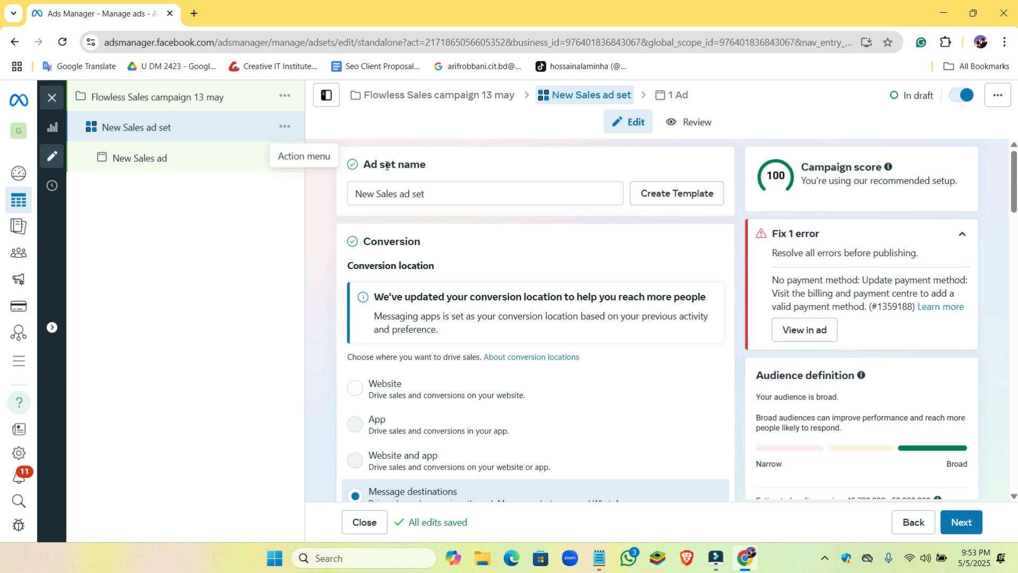
double_click(374, 193)
key(BackSpace)
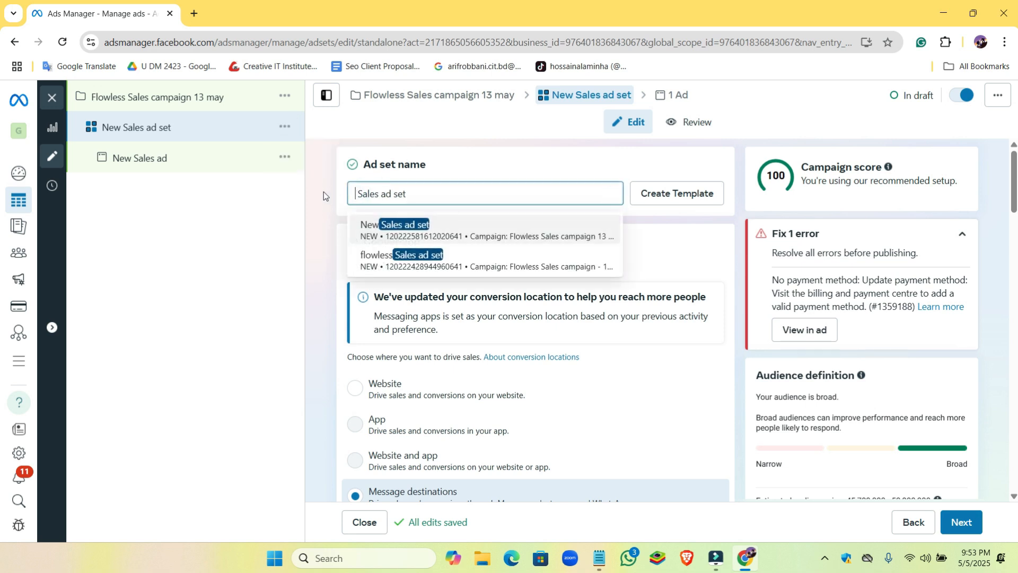
text(flowless)
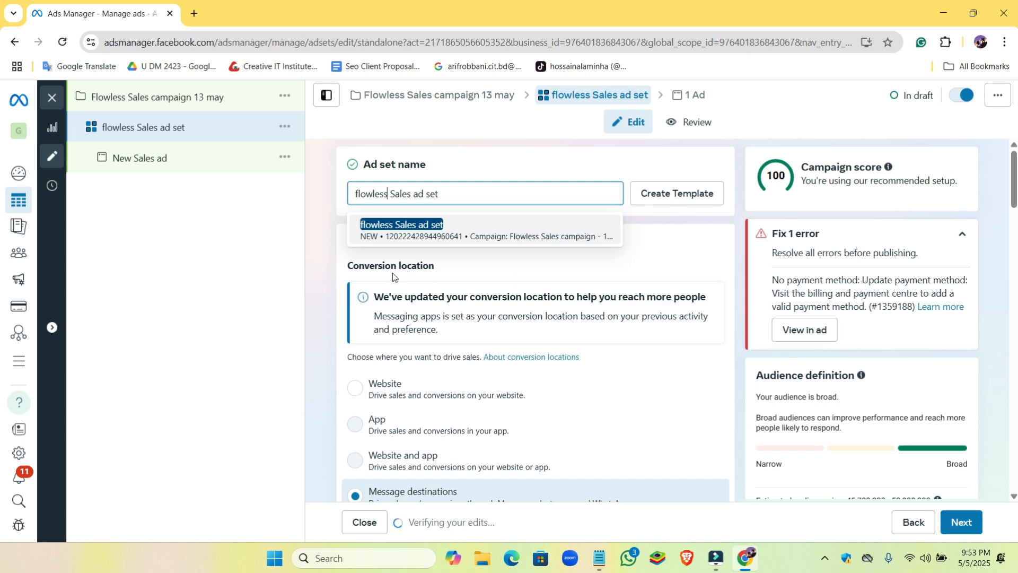
Step: Set the ad set's conversion location to Website
scroll(409, 273, down, 1)
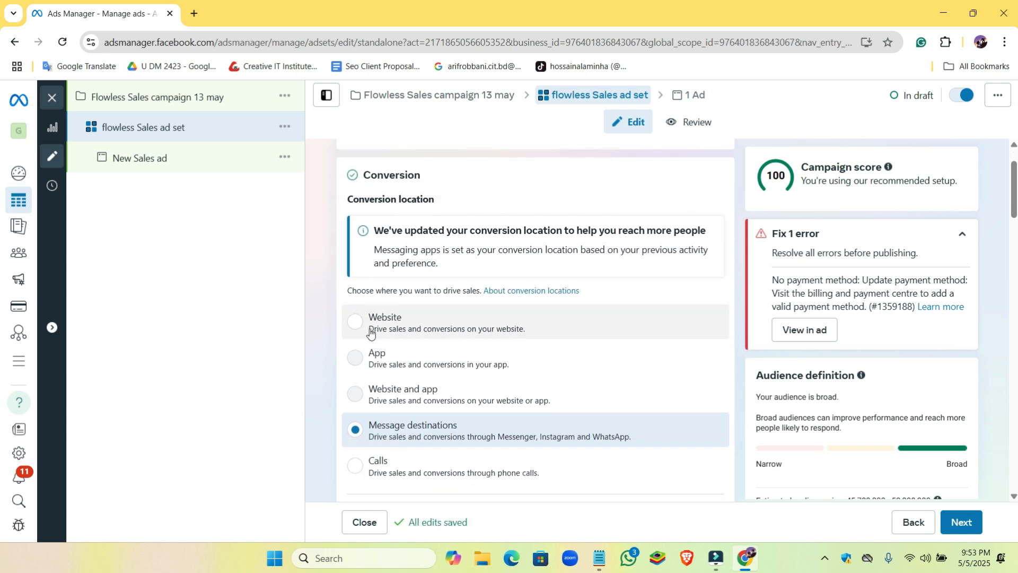
scroll(392, 270, down, 2)
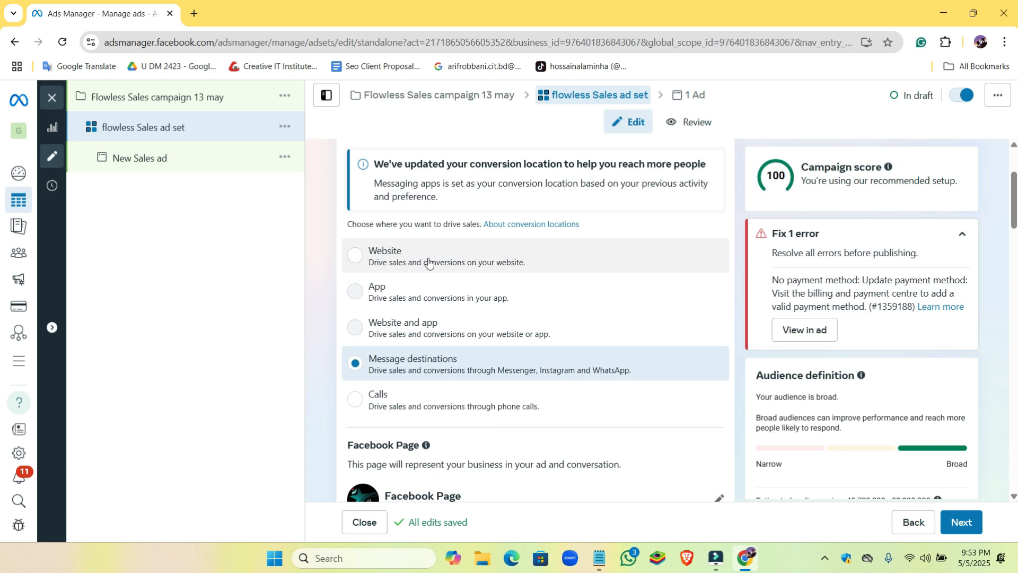
click(355, 255)
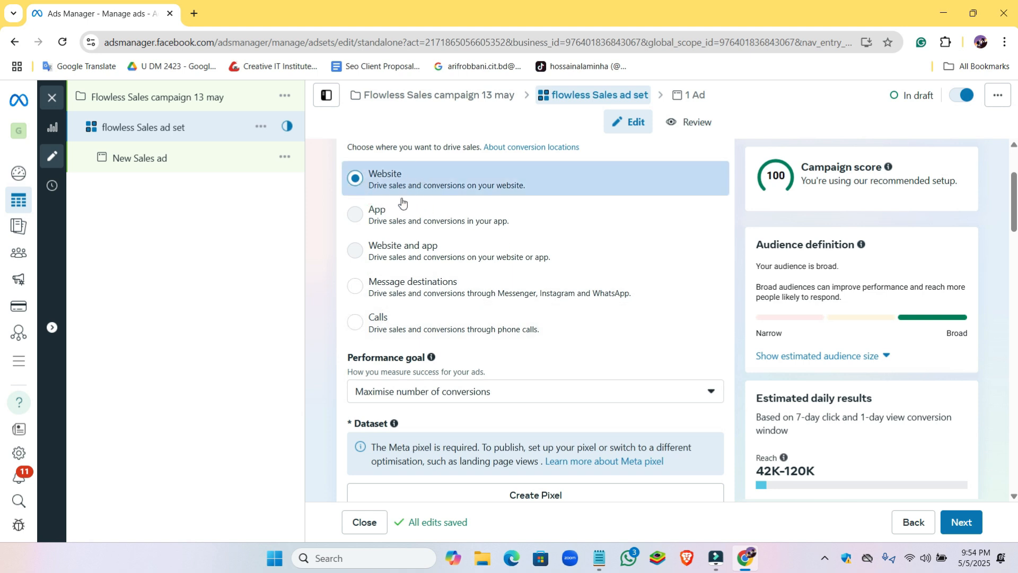
Step: Examine the available performance goal options, then the dataset and cost per result goal settings of the ad set
scroll(504, 362, down, 1)
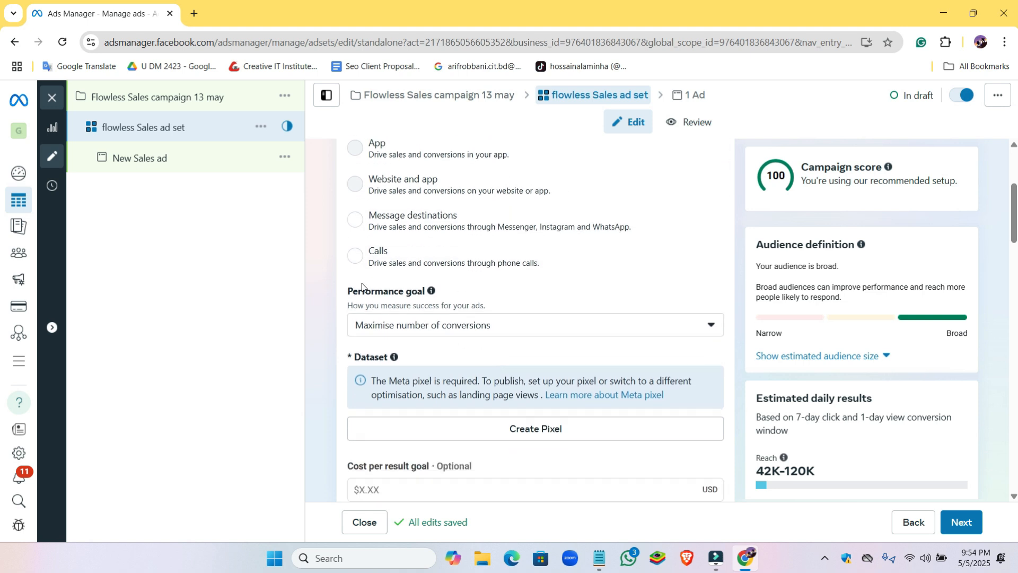
click(710, 324)
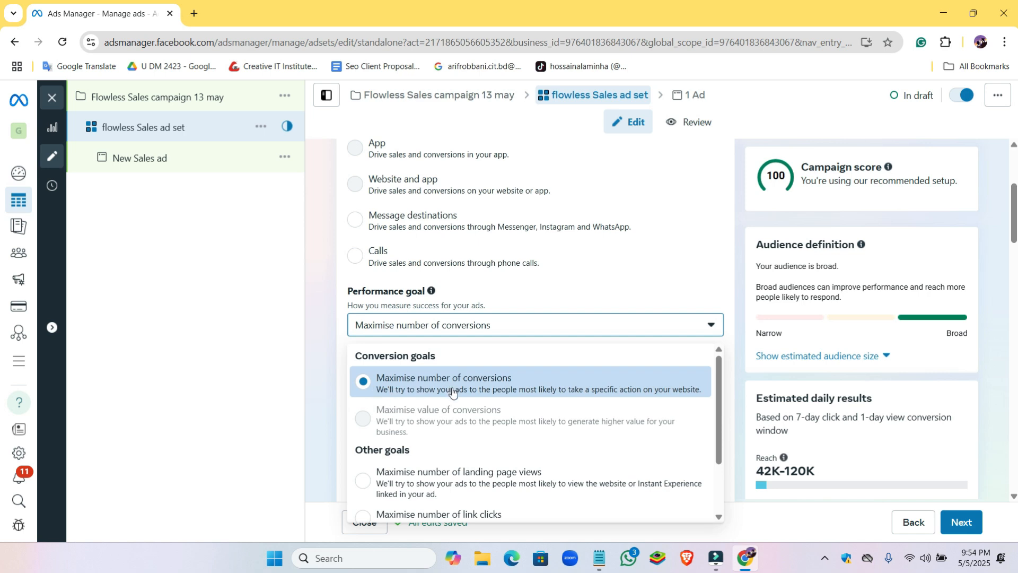
scroll(518, 390, down, 1)
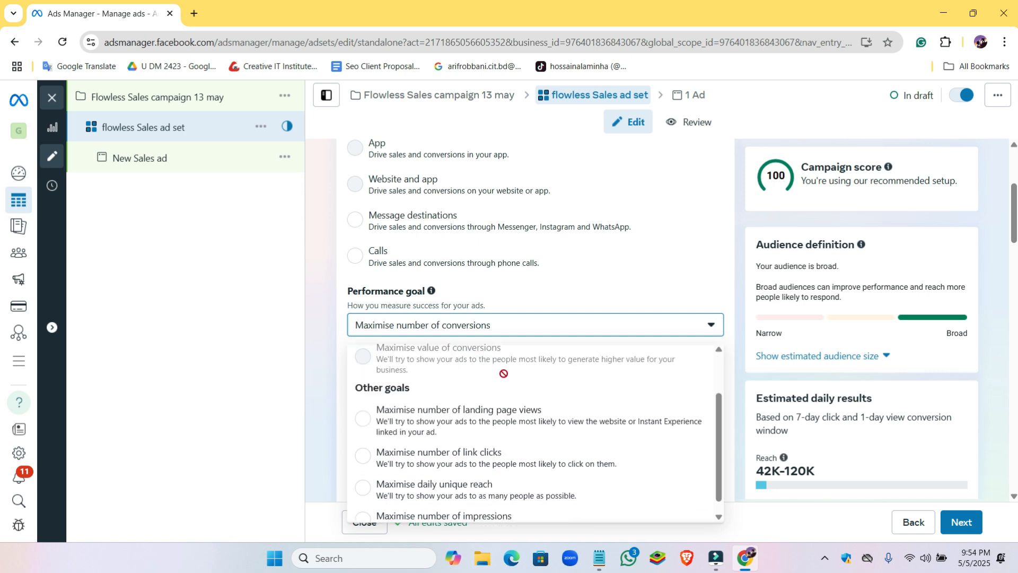
scroll(450, 390, up, 1)
scroll(419, 381, down, 1)
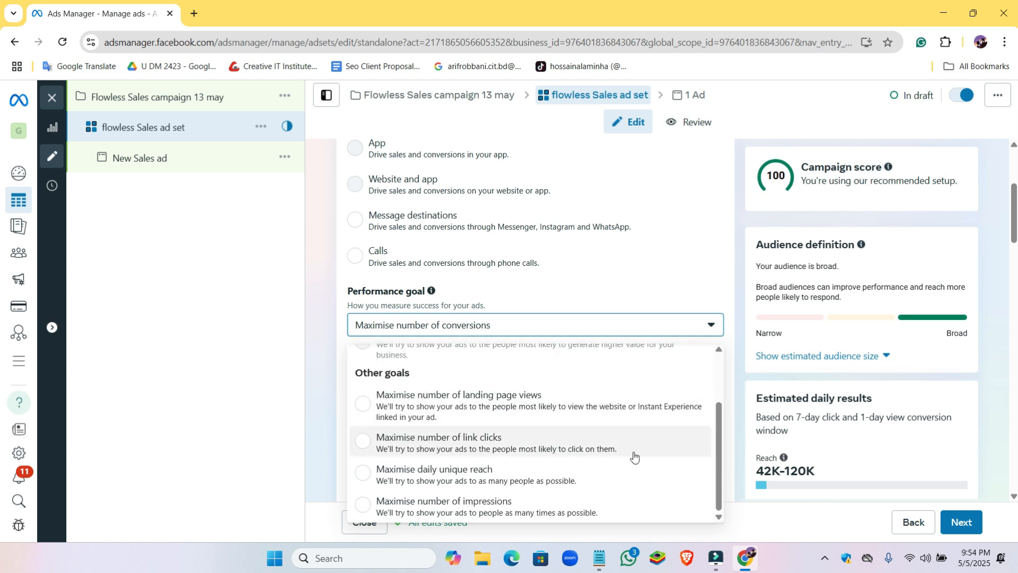
scroll(840, 383, down, 2)
scroll(313, 369, down, 6)
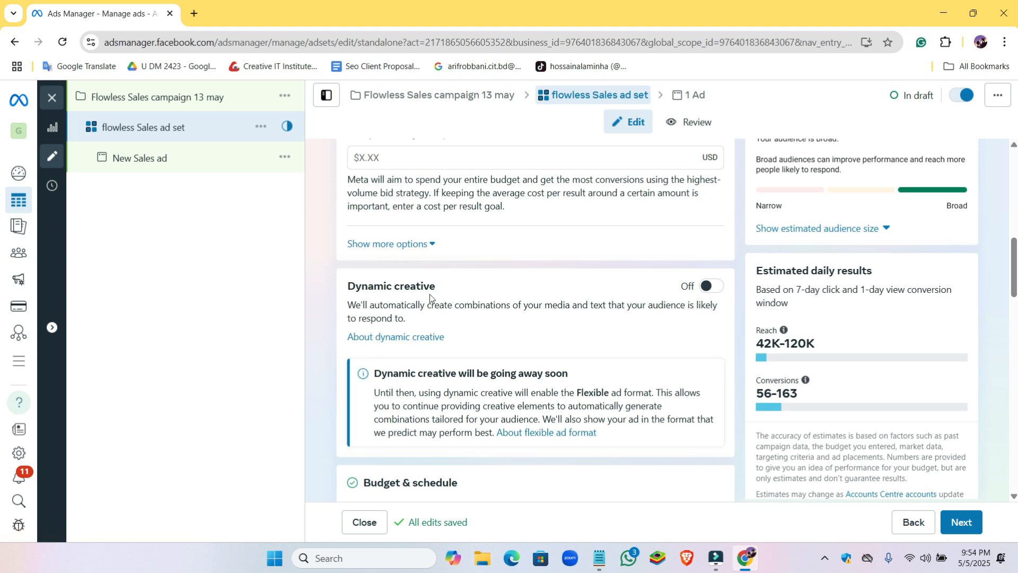
scroll(416, 326, up, 3)
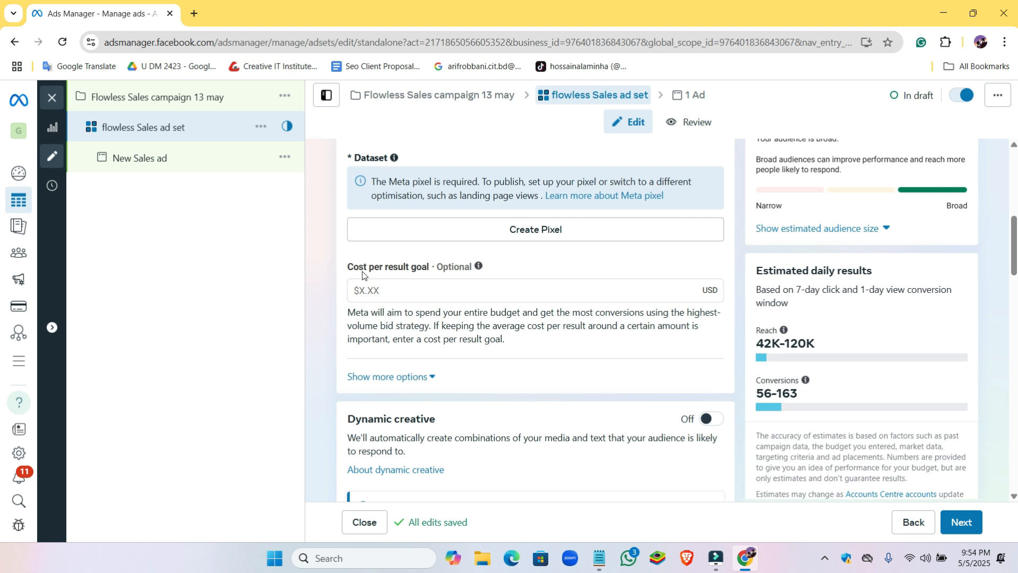
Step: Keep the Daily budget type for the ad set and set its amount to $5.00
scroll(368, 362, down, 5)
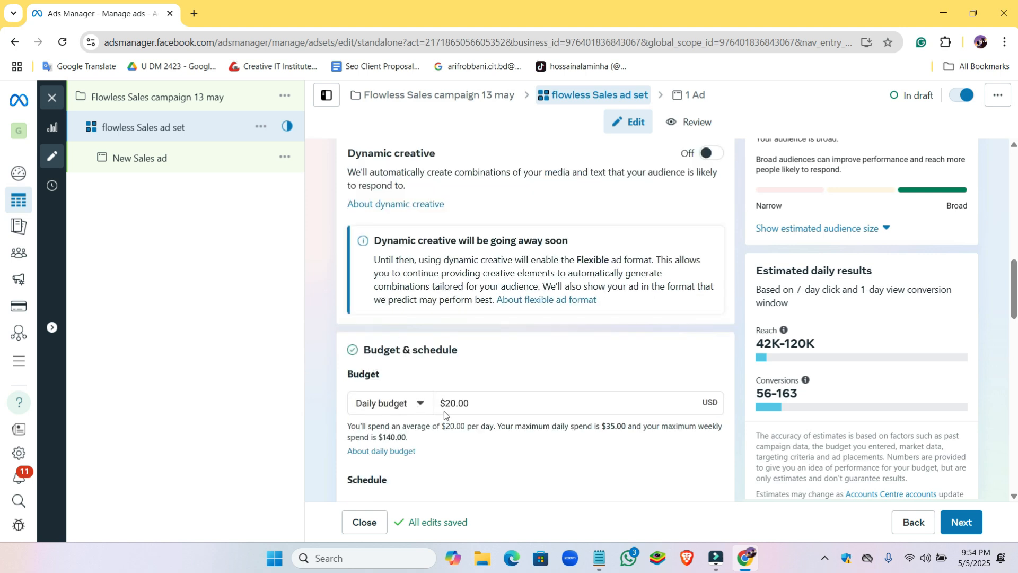
click(420, 404)
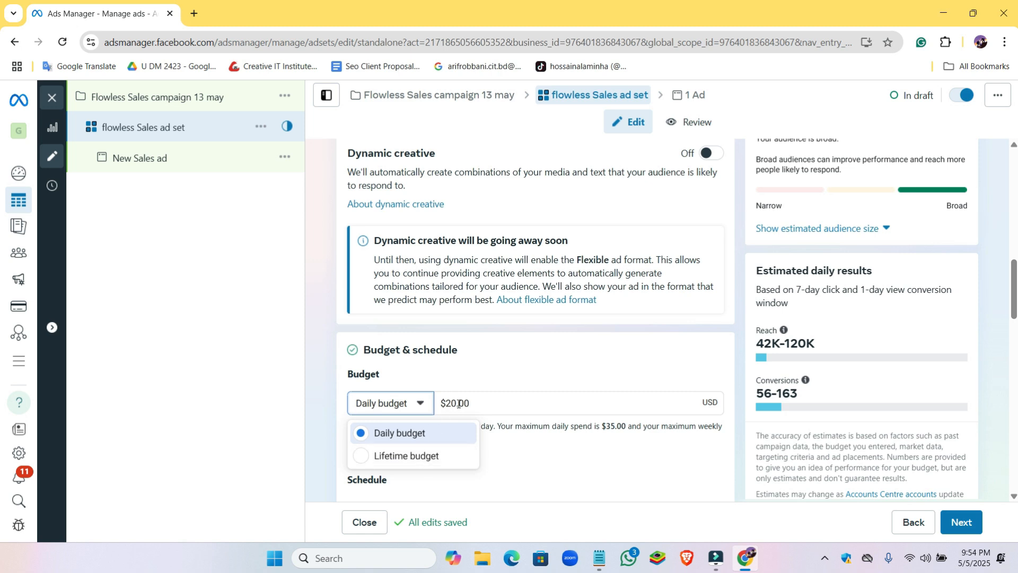
click(566, 401)
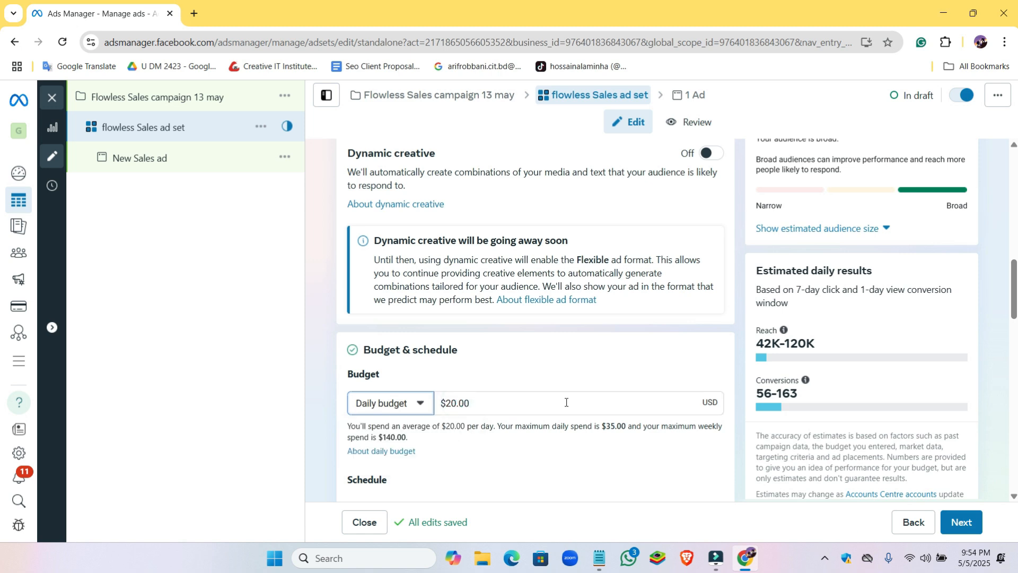
click(456, 403)
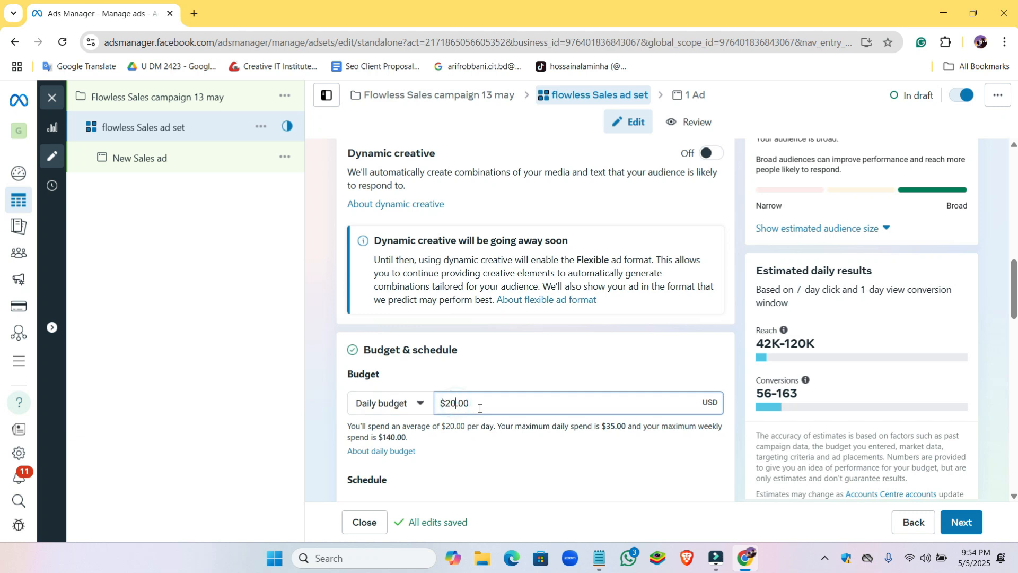
key(BackSpace)
key(BackSpace)
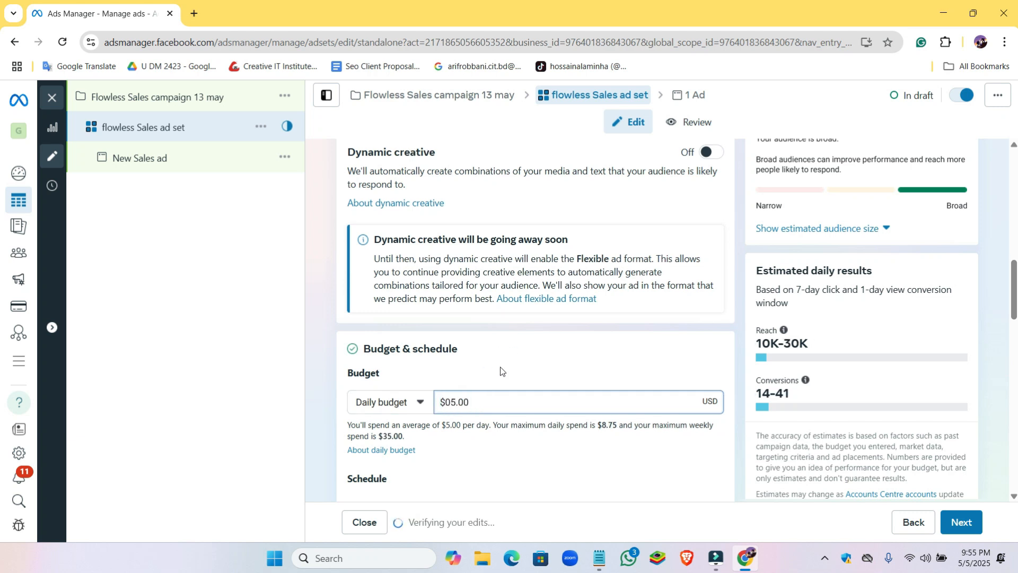
Step: Set the ad set's schedule start date to 13 May 2025
scroll(450, 366, down, 1)
scroll(403, 355, down, 1)
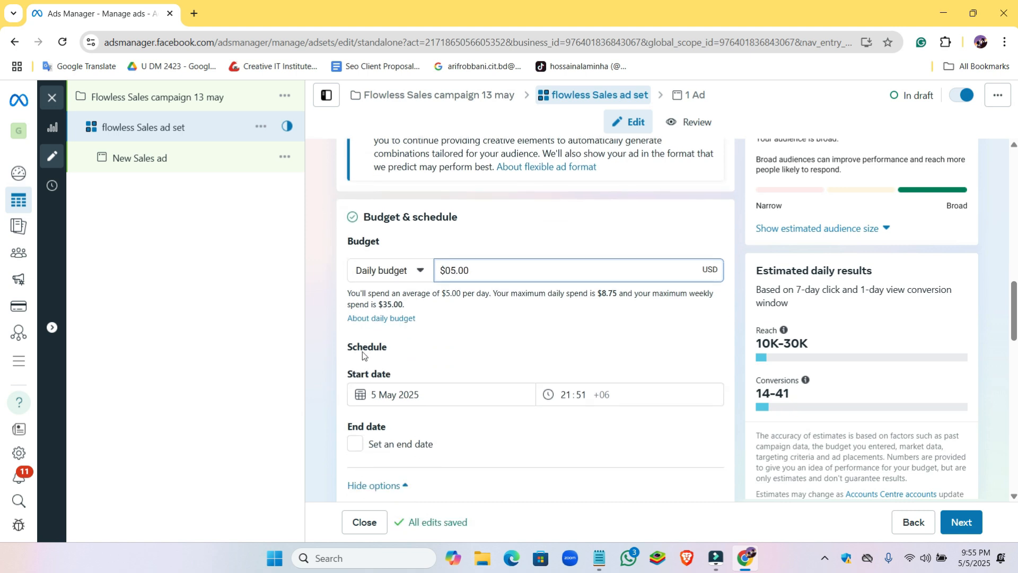
click(379, 394)
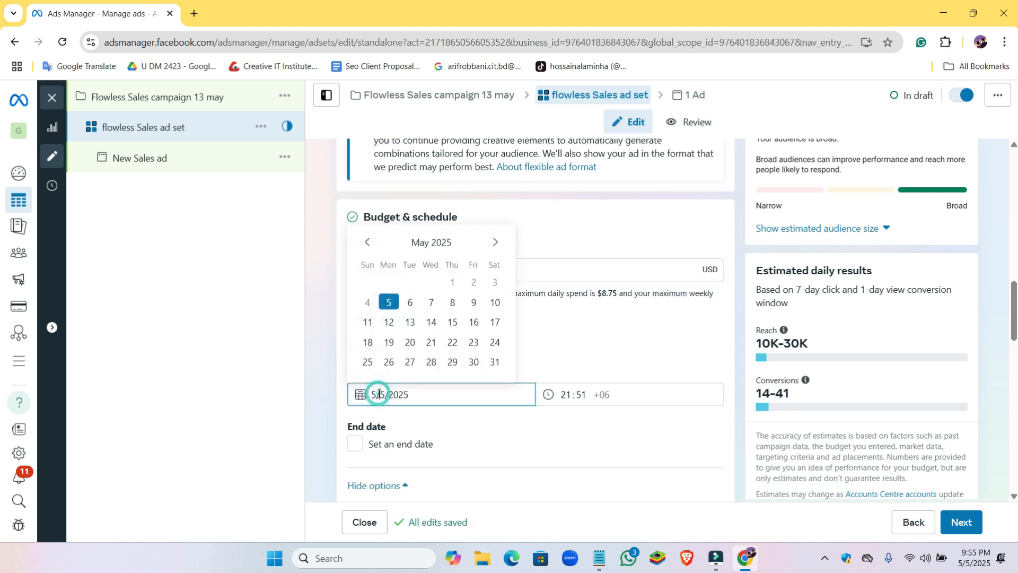
click(411, 323)
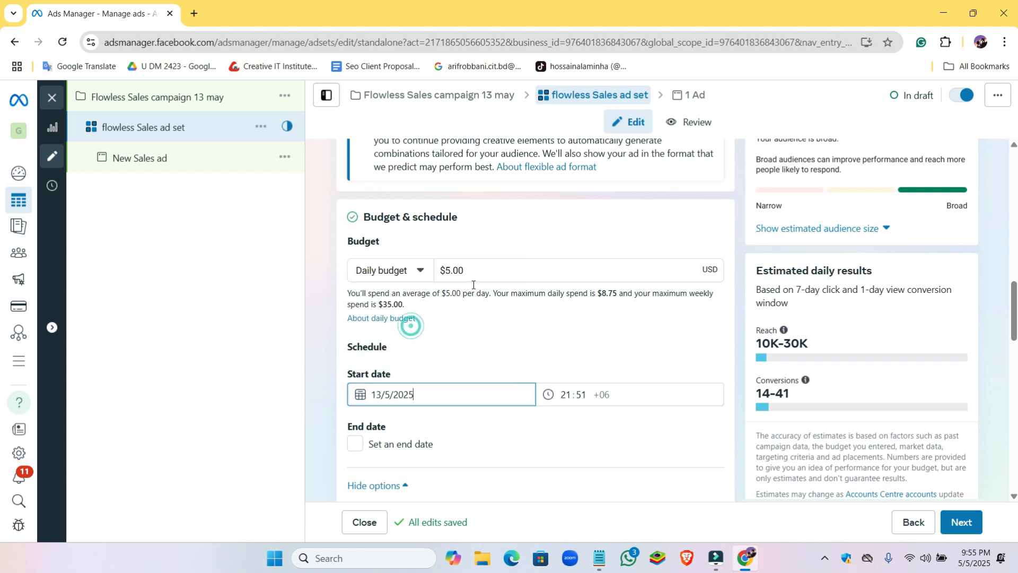
Step: Turn on scheduled budget increases in the ad set's budget scheduling options
scroll(461, 392, down, 1)
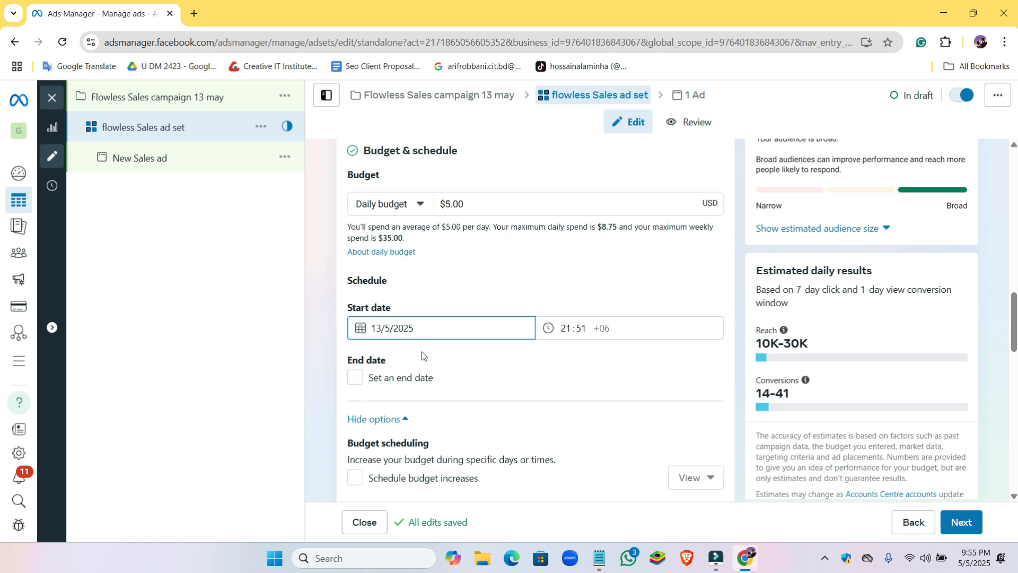
scroll(402, 343, down, 1)
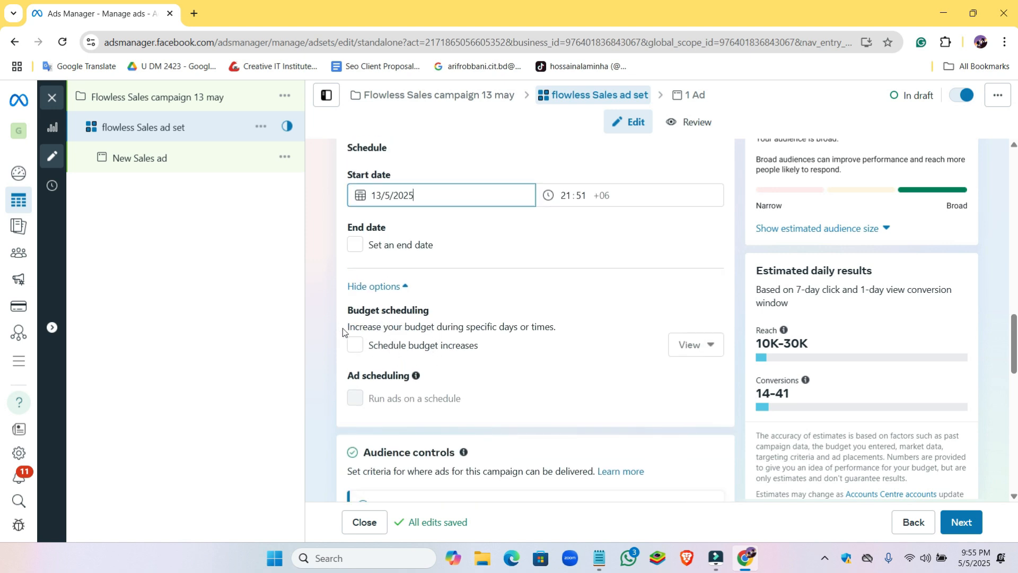
click(353, 352)
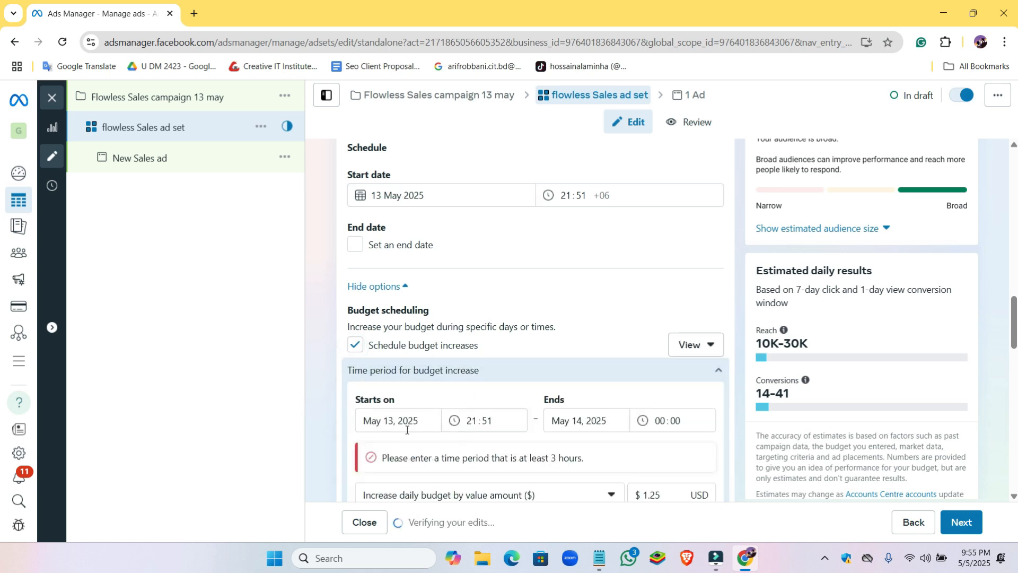
Step: Examine the time period and amount settings for the budget increase, then the ad set's audience controls
scroll(419, 416, down, 1)
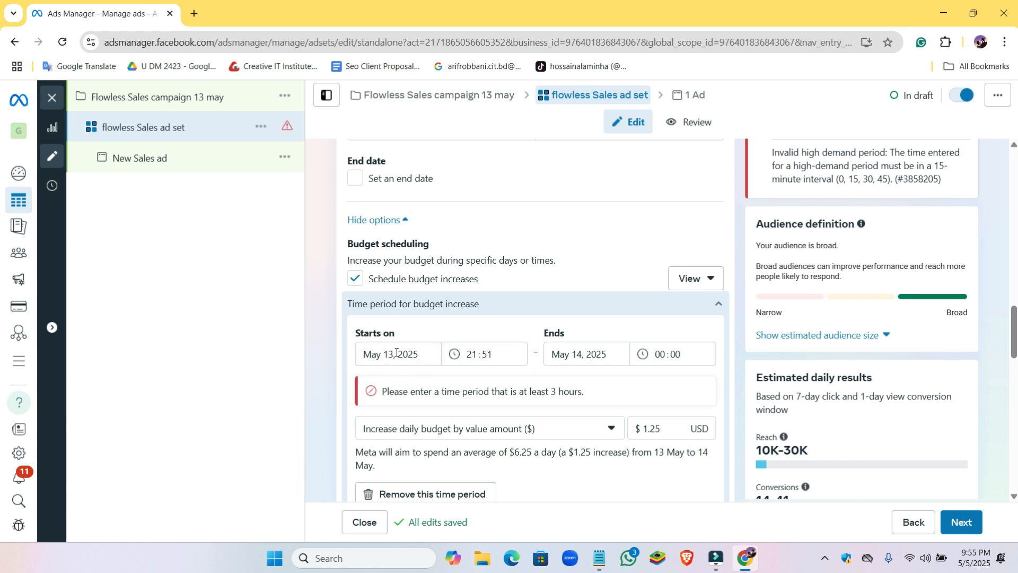
scroll(450, 398, down, 2)
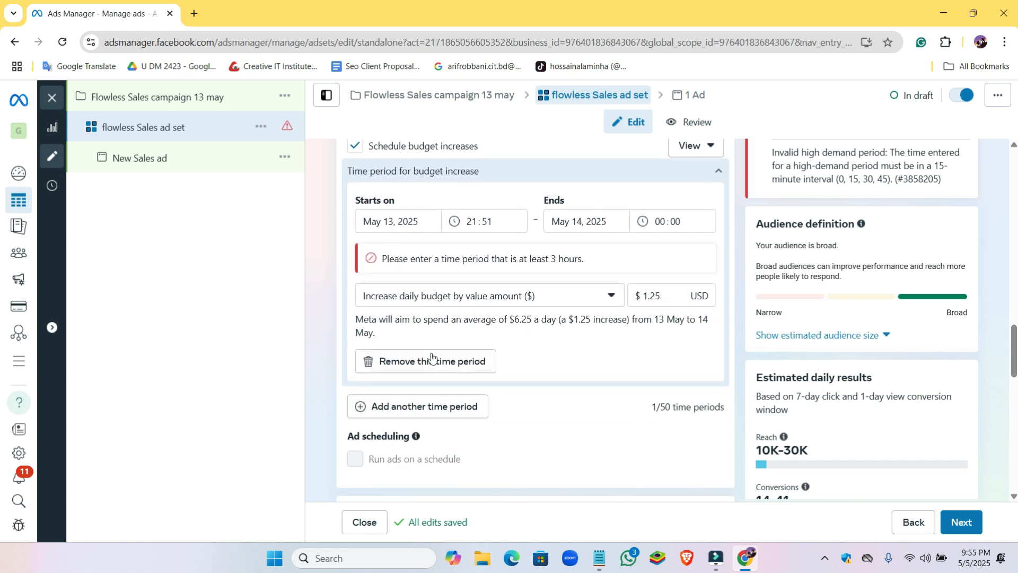
scroll(430, 360, down, 1)
scroll(361, 345, down, 1)
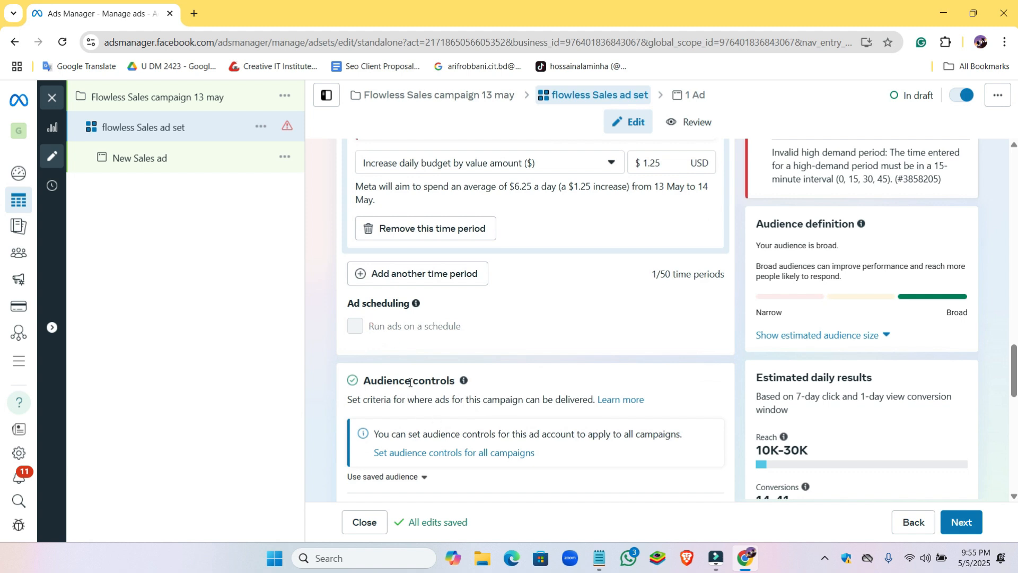
scroll(408, 387, down, 1)
scroll(437, 346, down, 2)
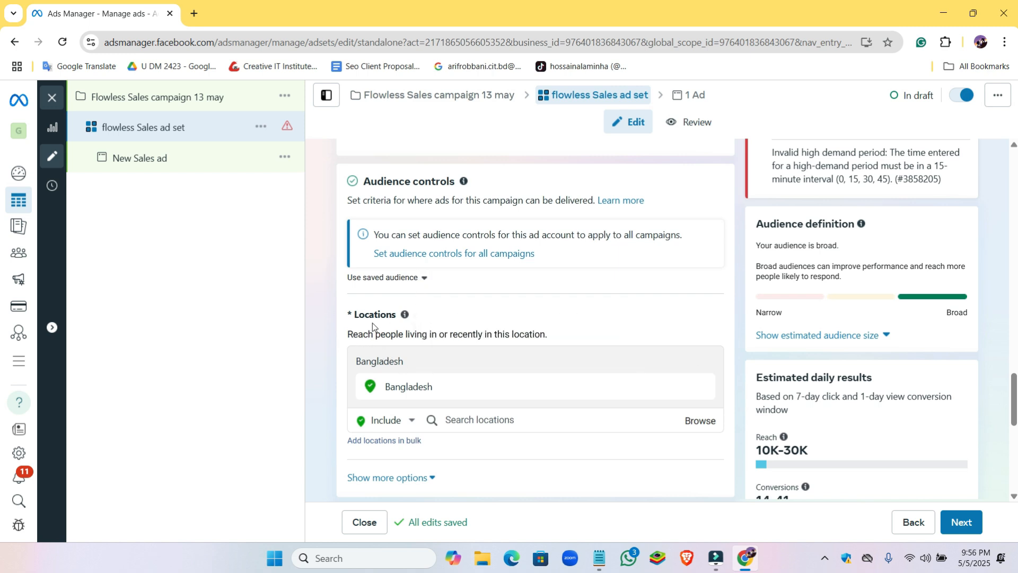
scroll(403, 319, down, 1)
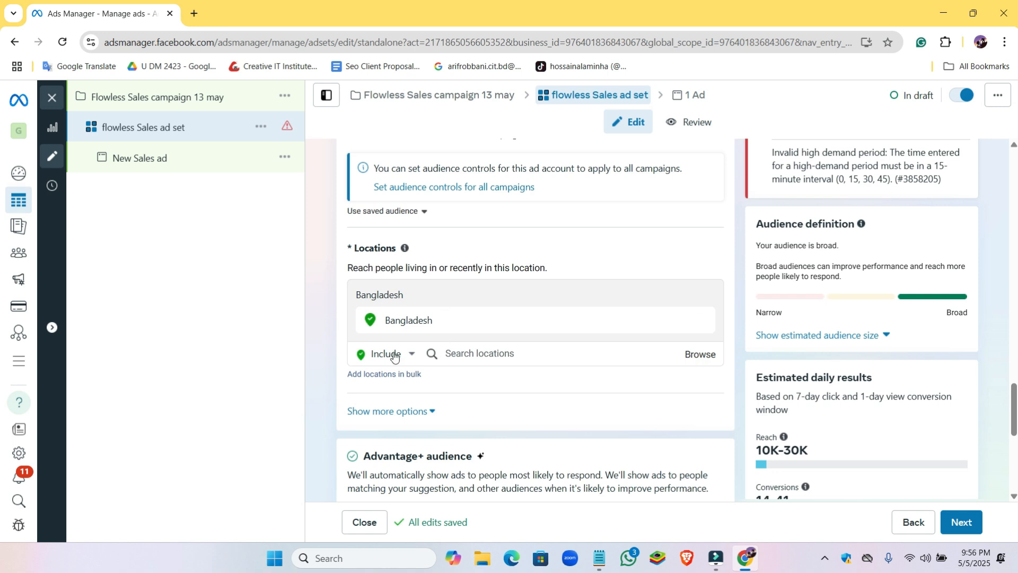
Step: Examine the include and exclude options, location search and map for the ad set's target locations
click(409, 355)
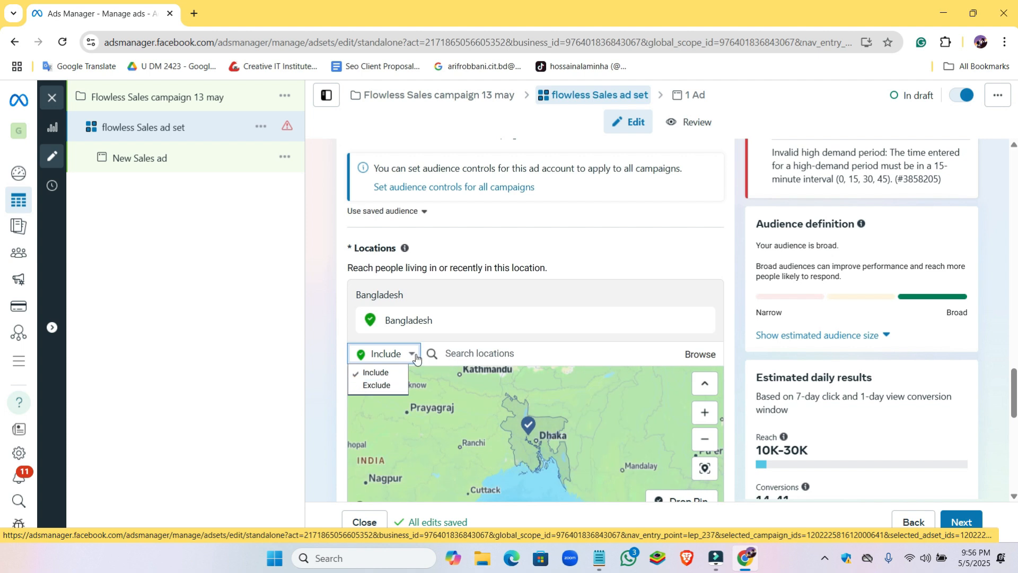
click(514, 350)
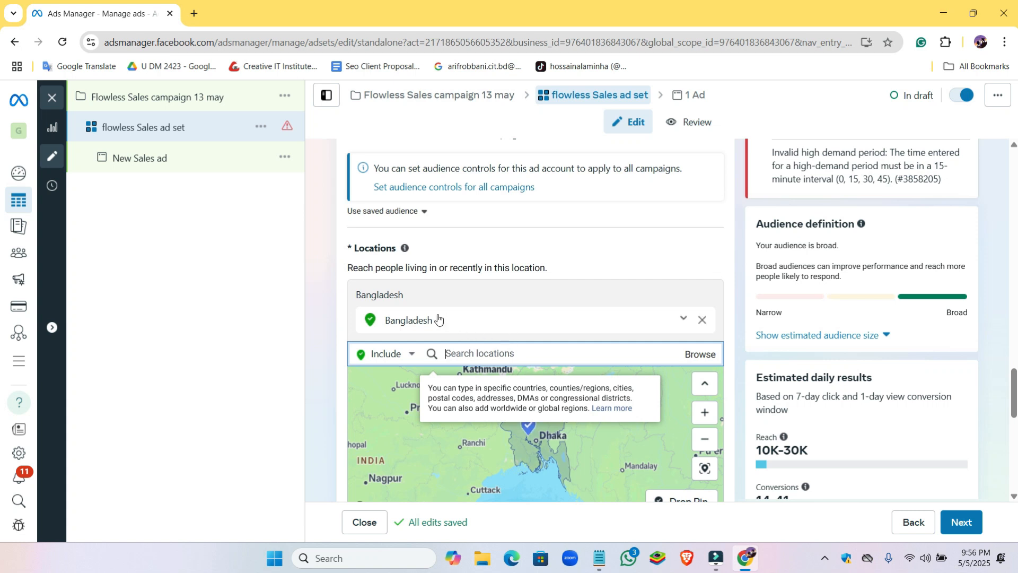
scroll(466, 324, down, 2)
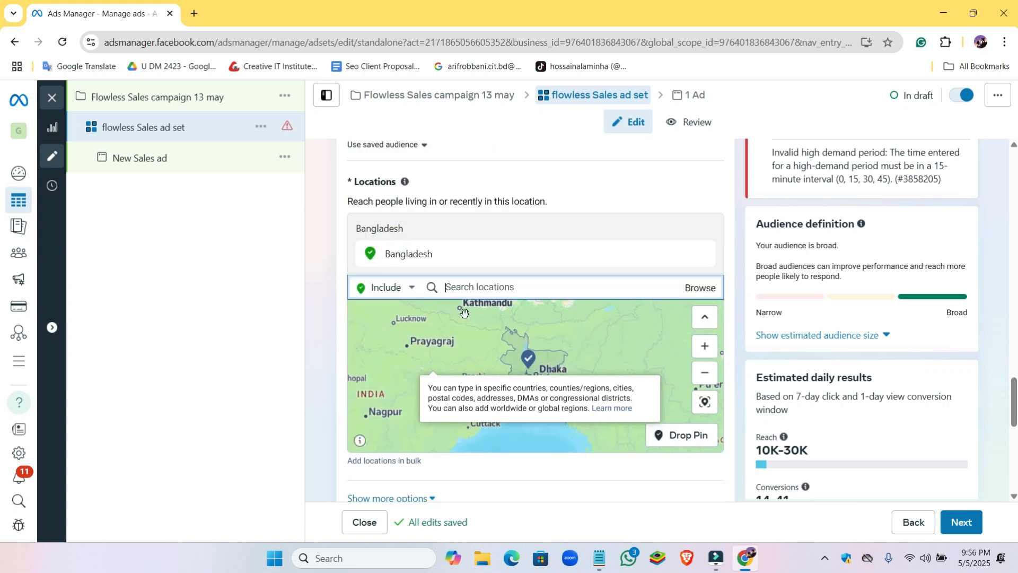
scroll(463, 312, down, 2)
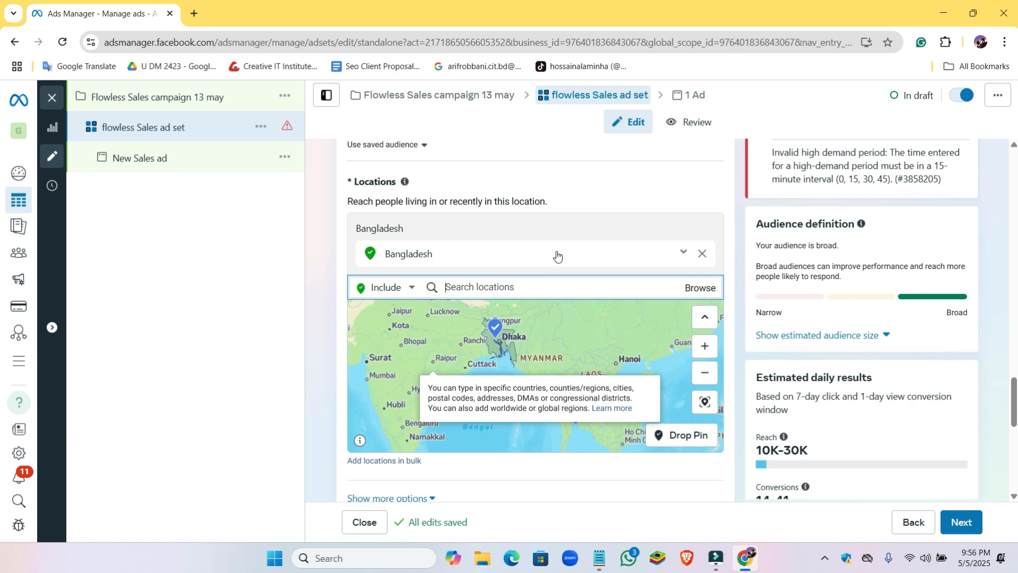
scroll(556, 254, down, 1)
scroll(450, 441, down, 2)
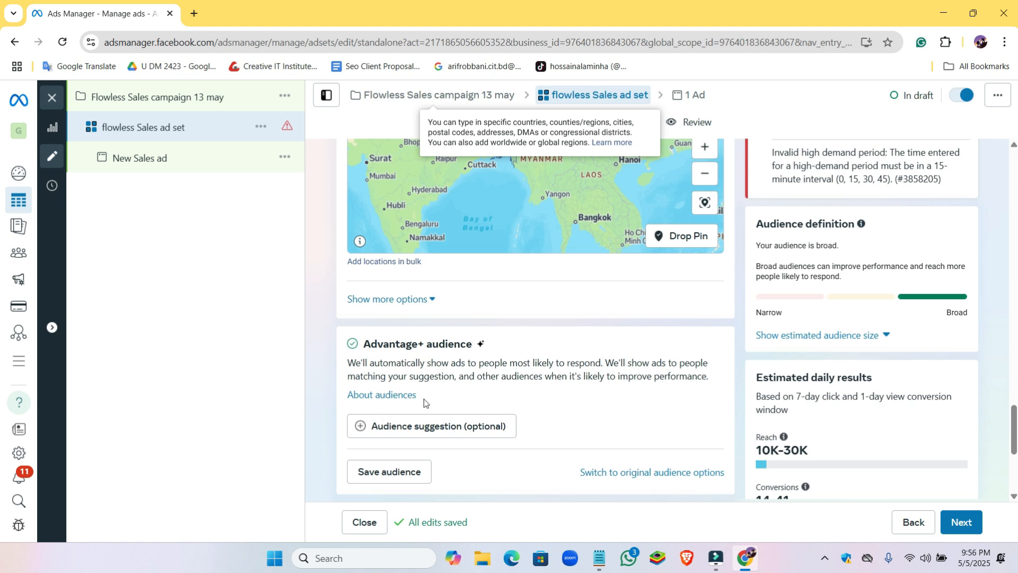
Step: Expand the optional Advantage+ audience suggestion and examine its custom audience, age, gender and detailed targeting settings
scroll(424, 401, down, 1)
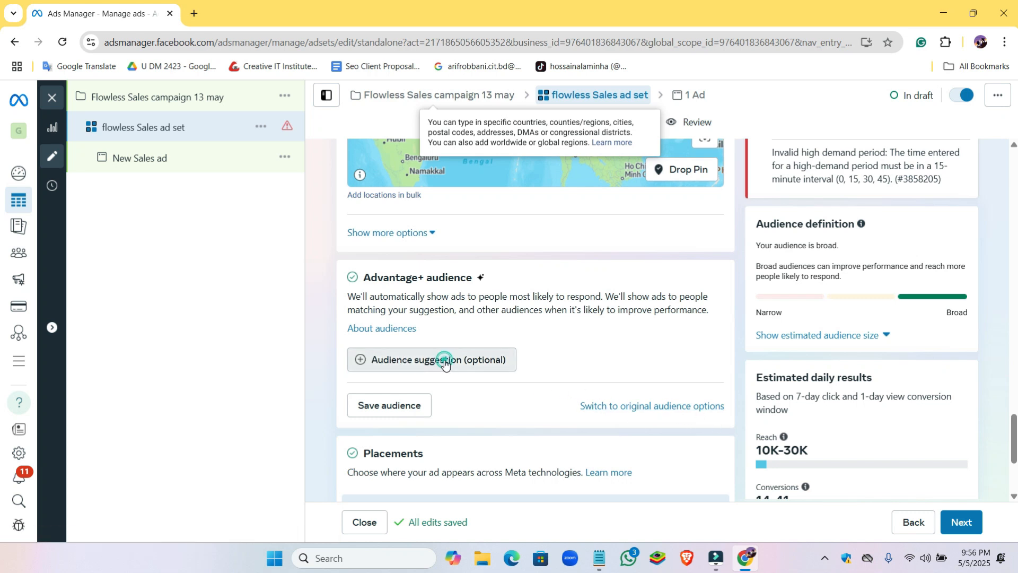
scroll(445, 351, up, 5)
scroll(463, 347, down, 2)
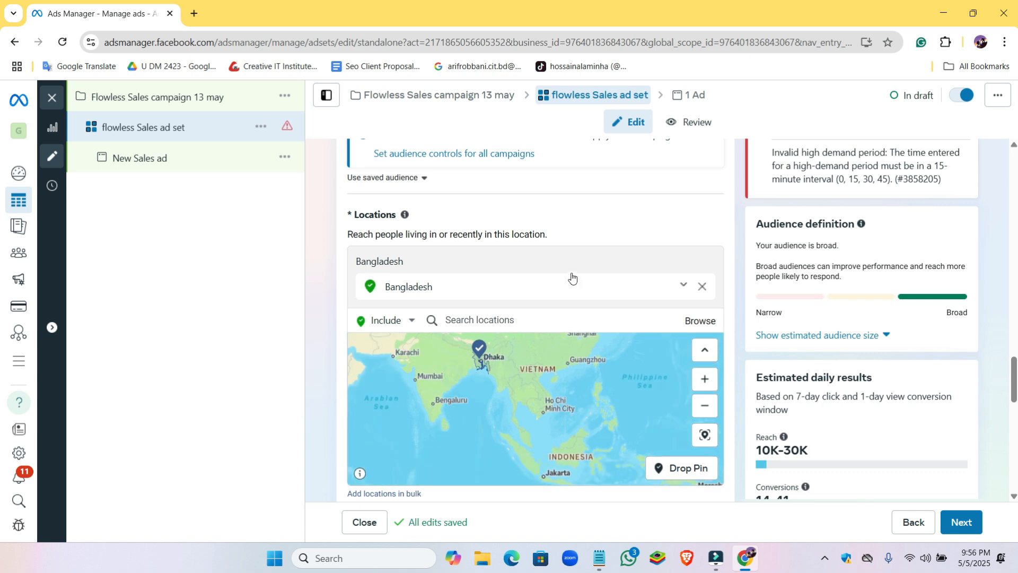
scroll(536, 289, down, 1)
scroll(534, 283, down, 3)
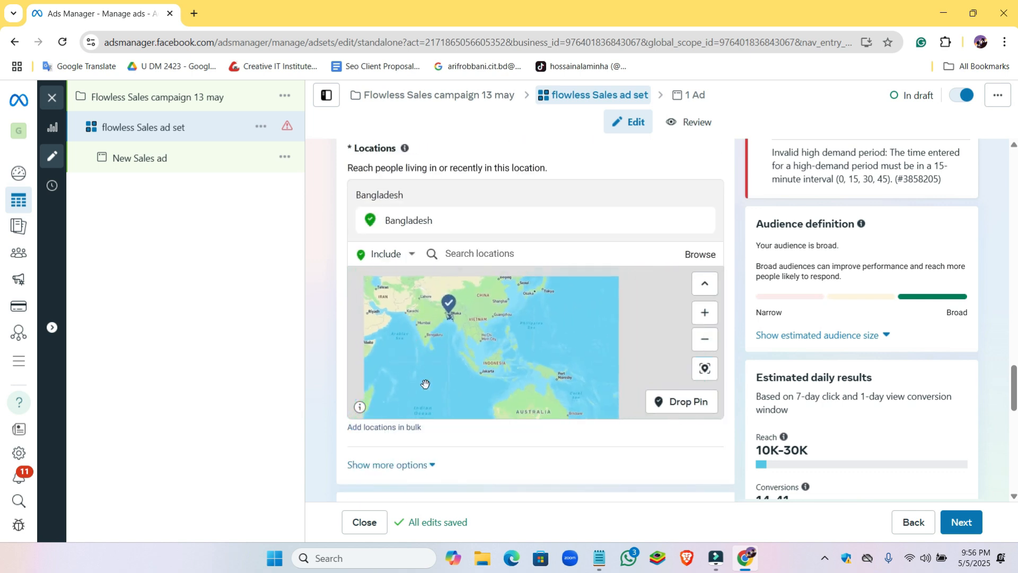
scroll(393, 479, down, 3)
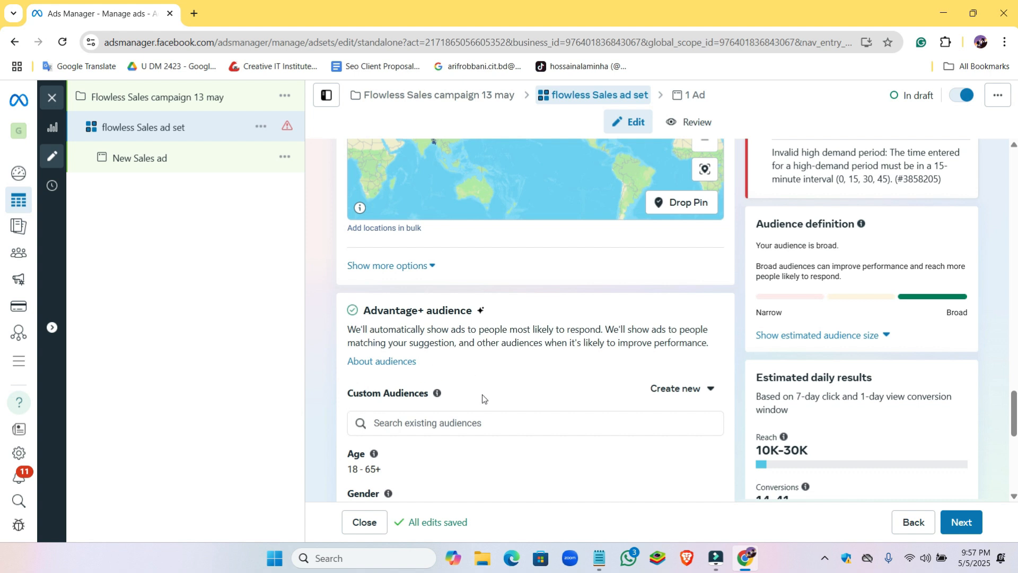
scroll(469, 412, down, 2)
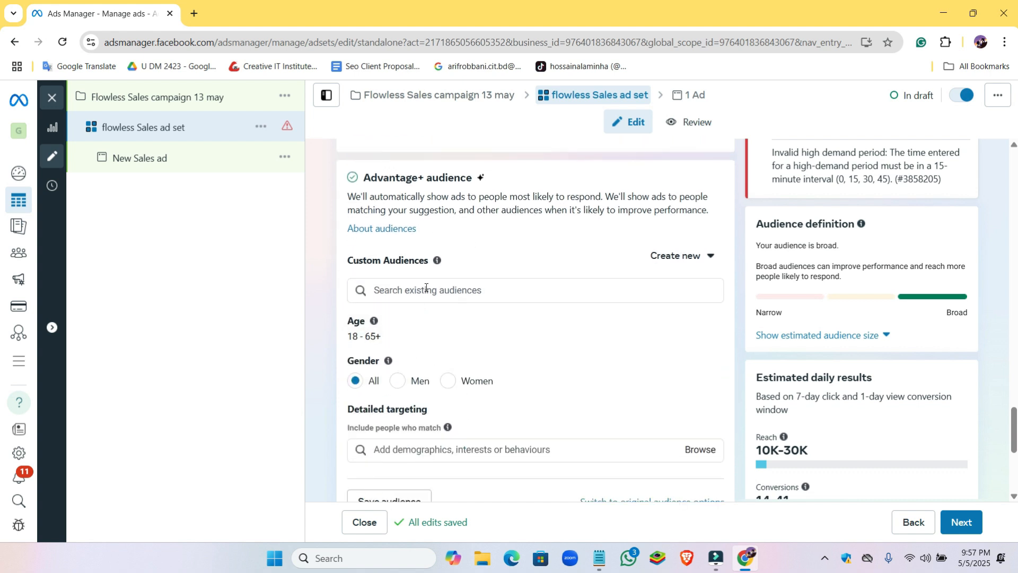
scroll(425, 287, down, 2)
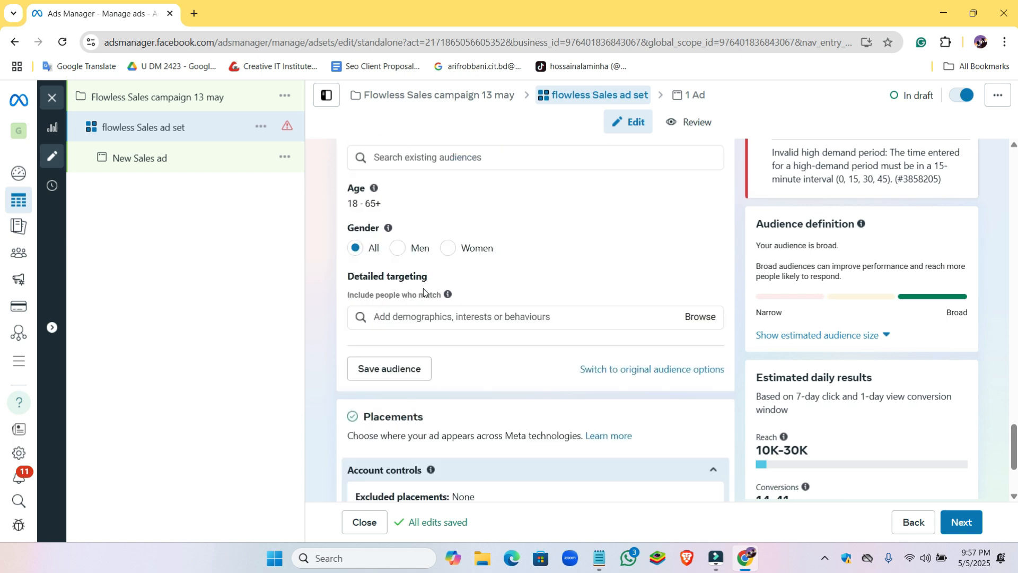
scroll(469, 329, up, 2)
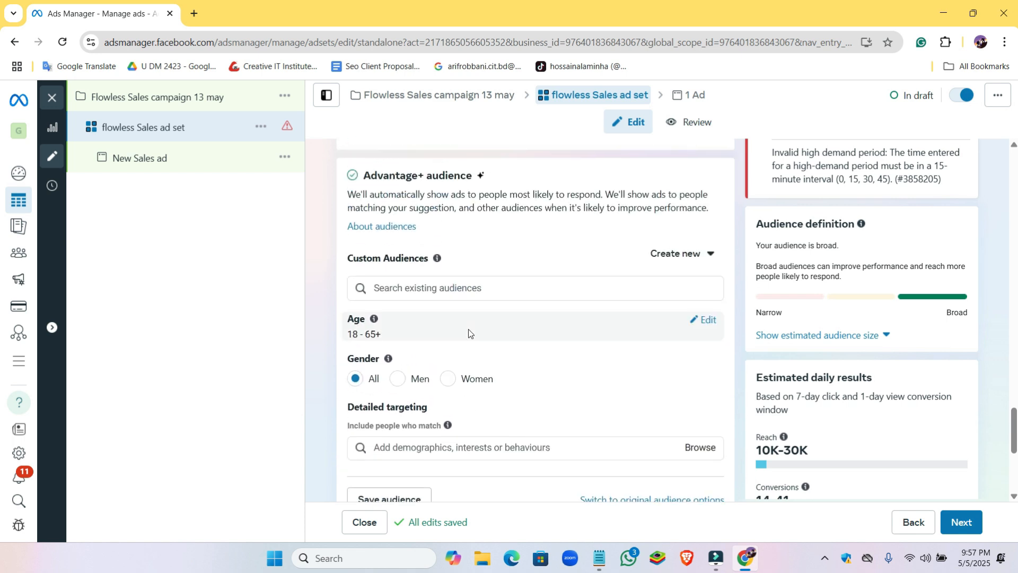
scroll(508, 322, down, 2)
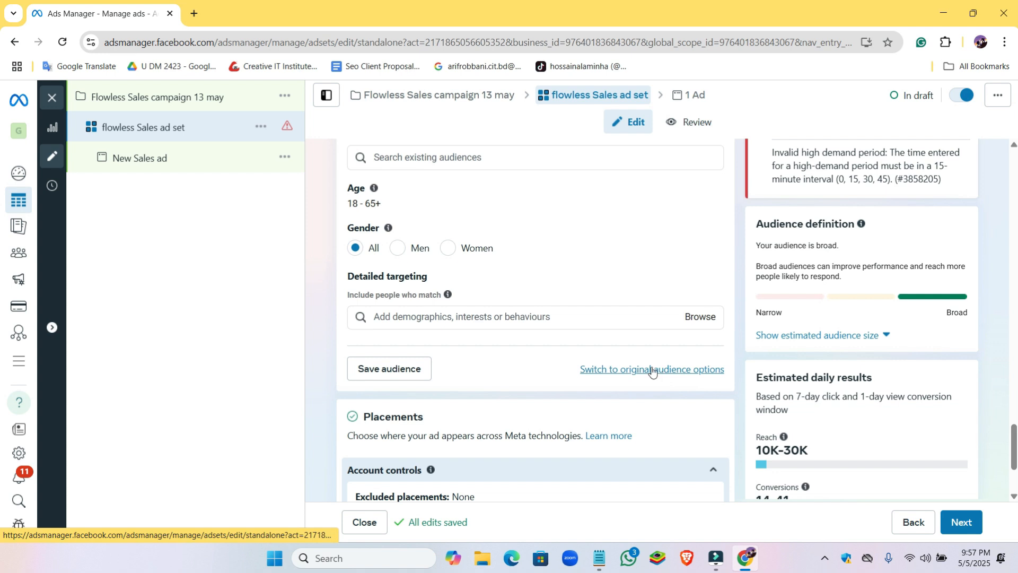
scroll(487, 339, down, 1)
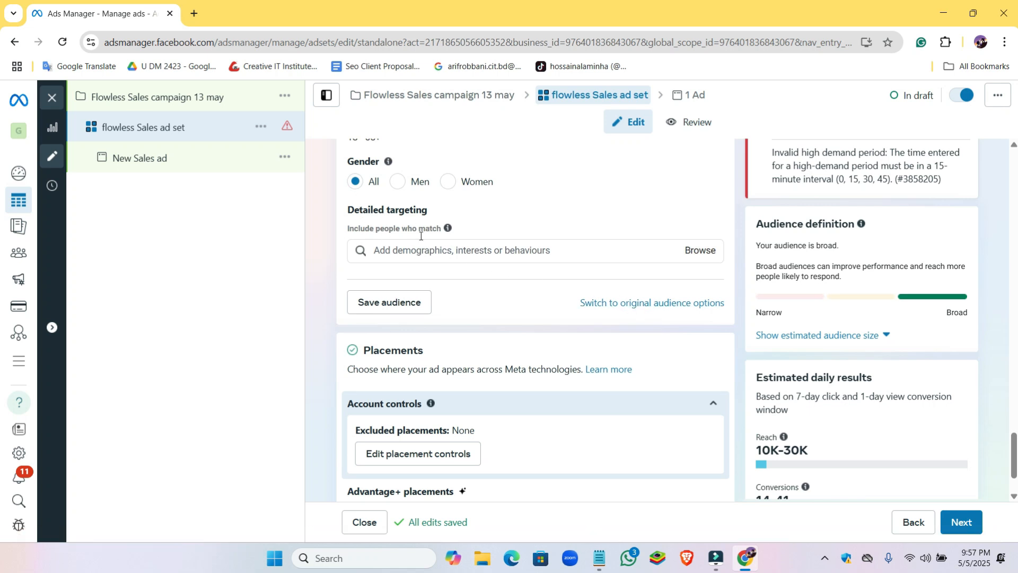
scroll(387, 257, up, 4)
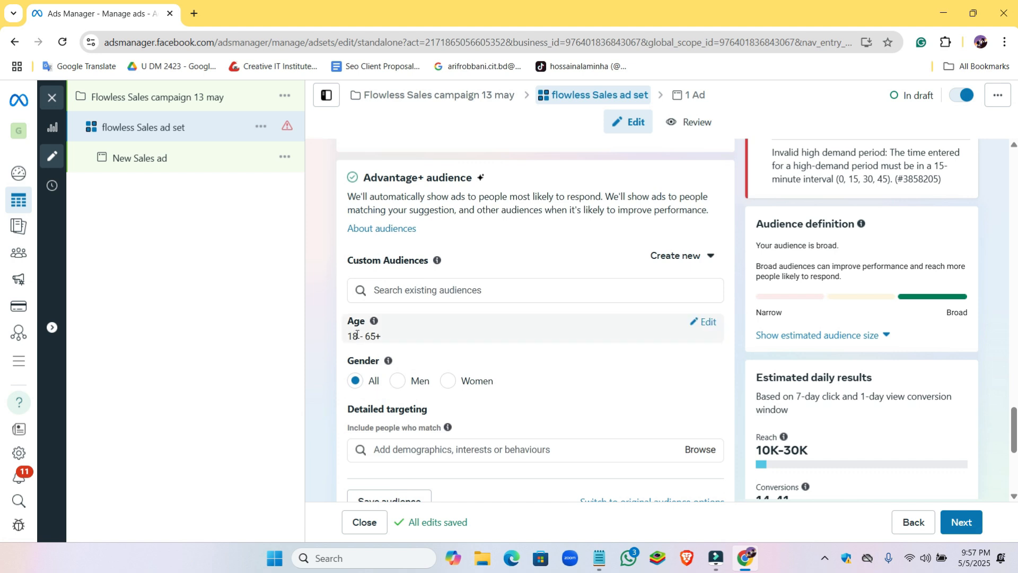
scroll(361, 384, down, 1)
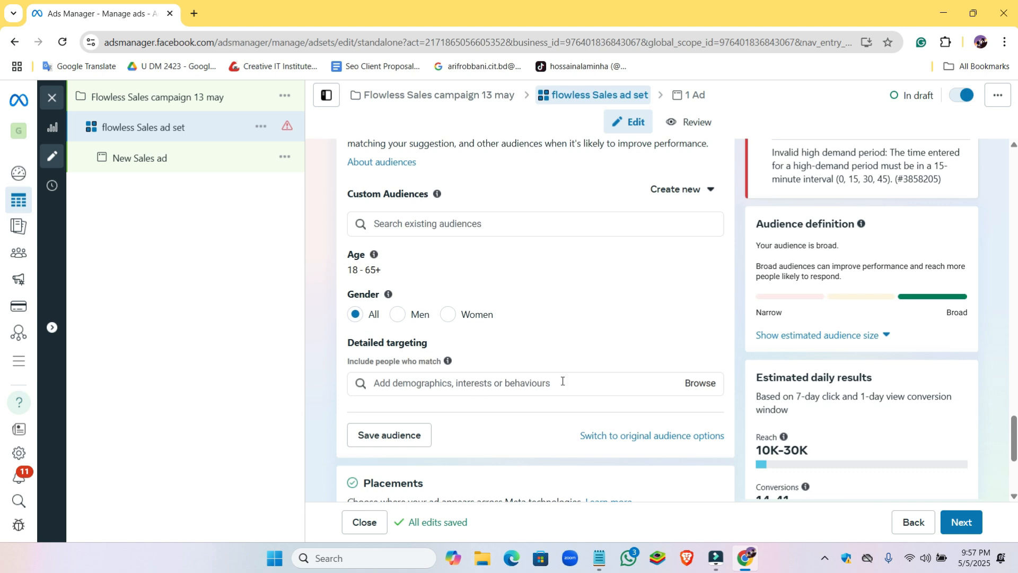
Step: Switch the ad set from Advantage+ audience to the original audience options and look through its targeting fields
scroll(482, 386, down, 1)
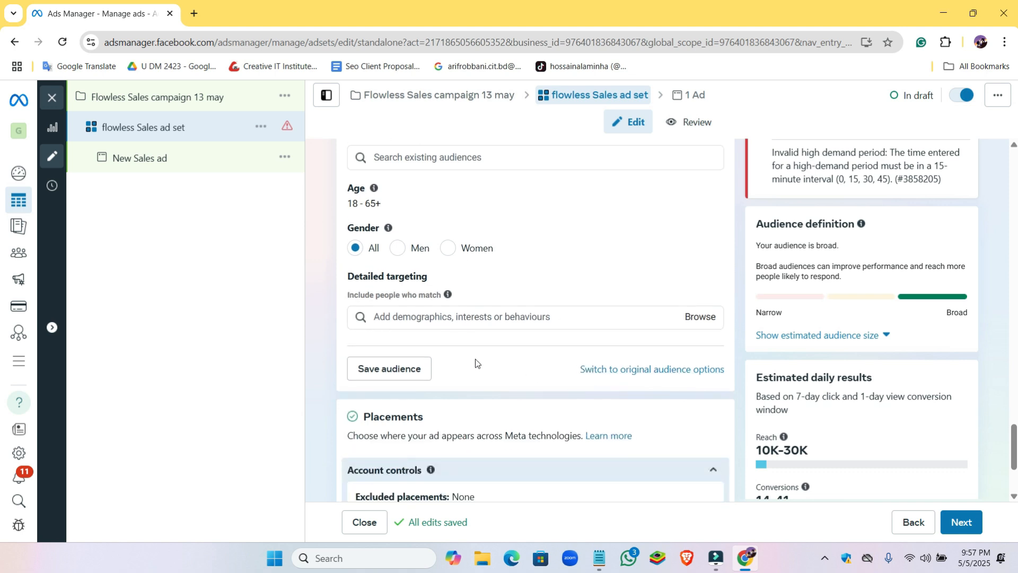
click(615, 372)
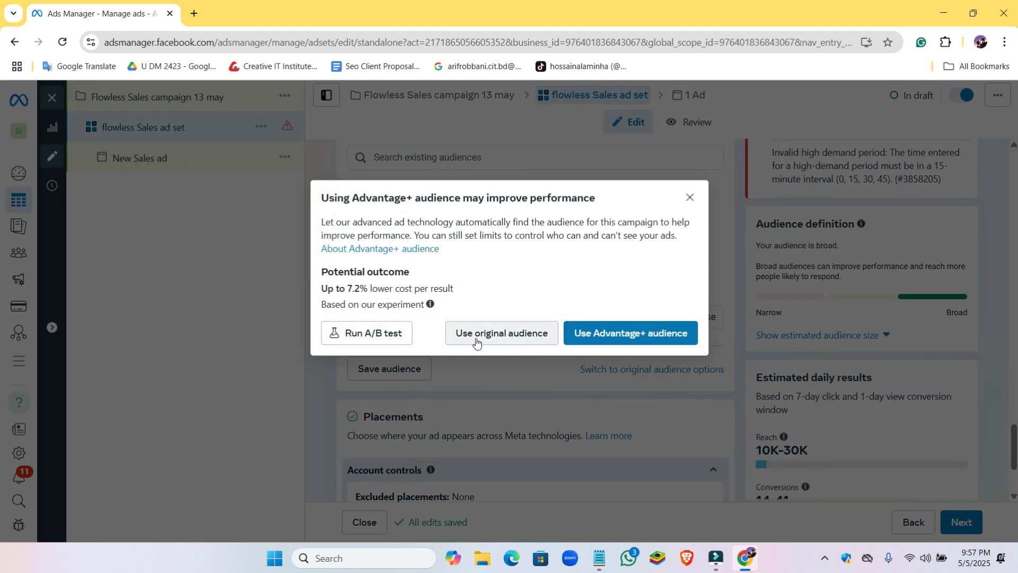
click(508, 334)
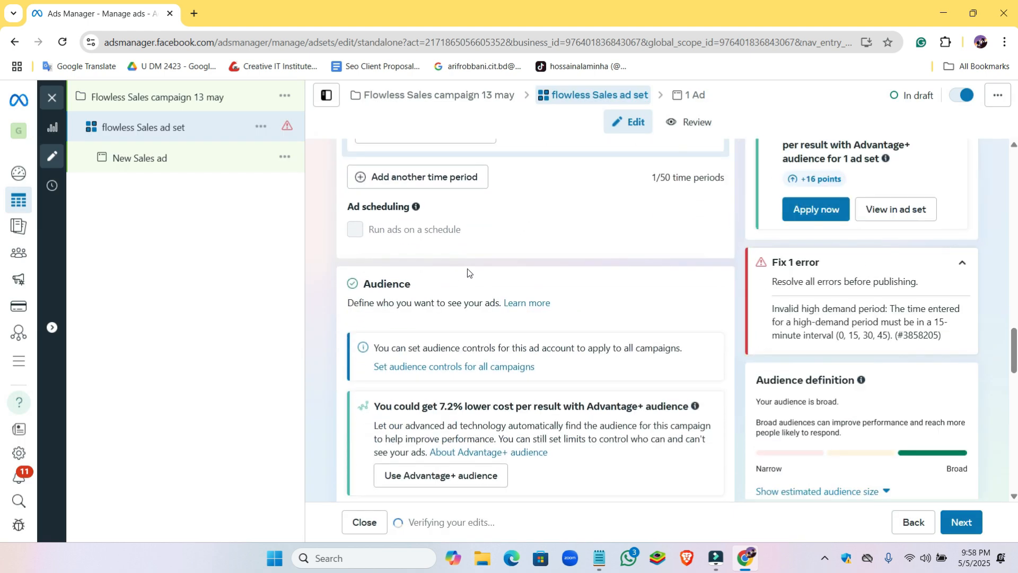
scroll(468, 284, down, 5)
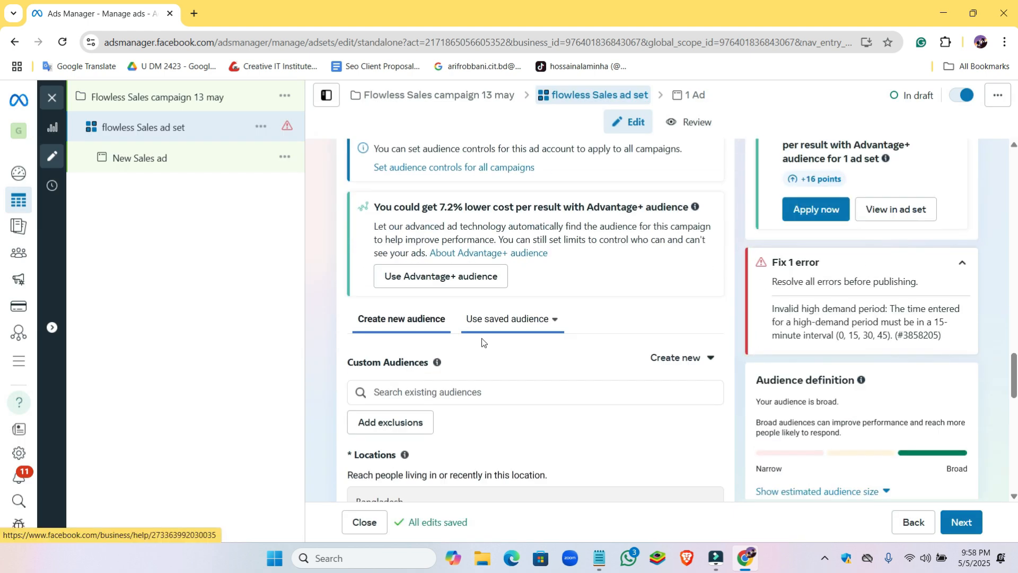
scroll(472, 363, down, 5)
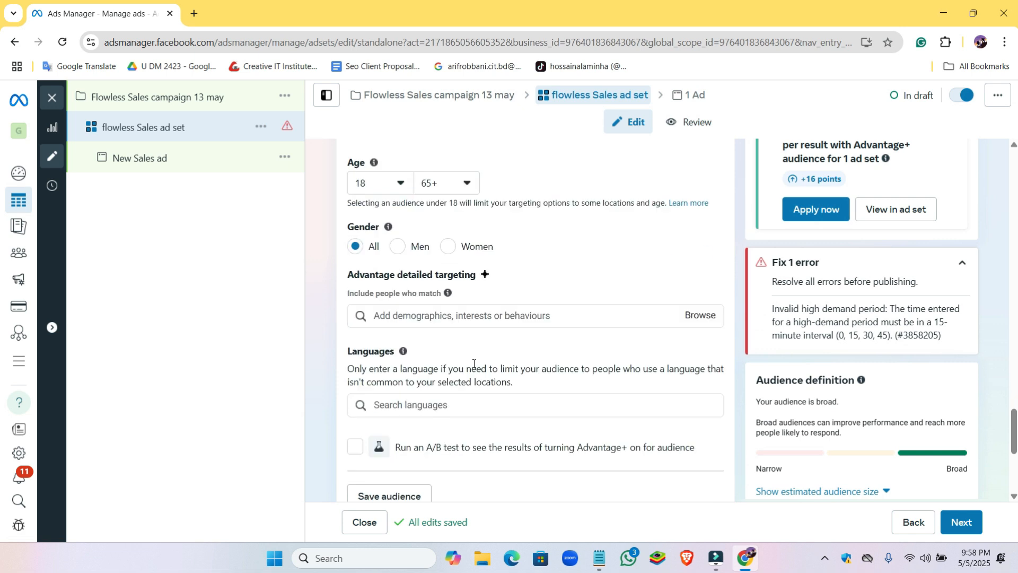
Step: Apply the saved audience "traffic audience flow less" to the ad set and review its targeting details
scroll(401, 264, up, 8)
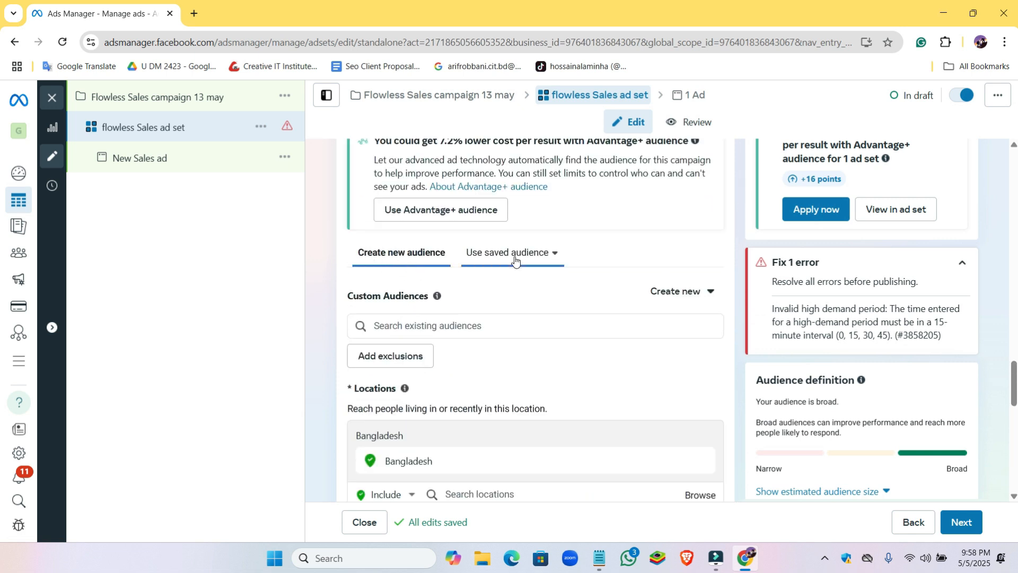
click(553, 256)
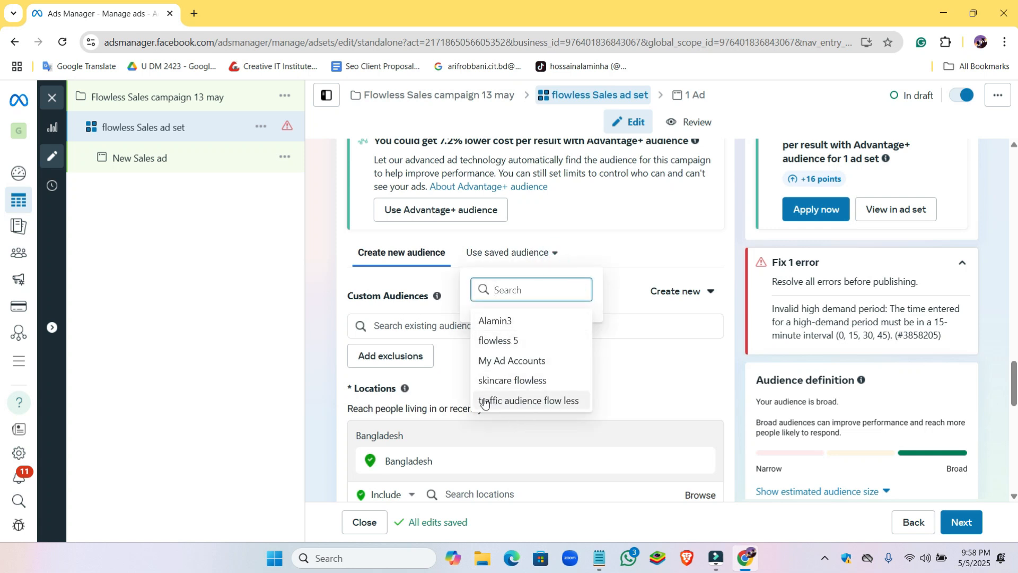
click(520, 401)
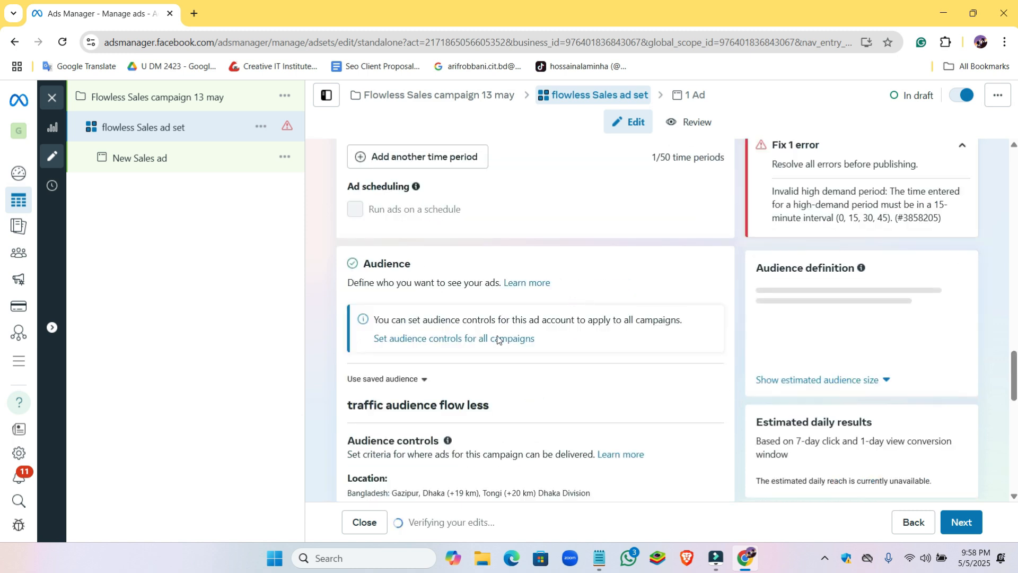
scroll(465, 347, down, 1)
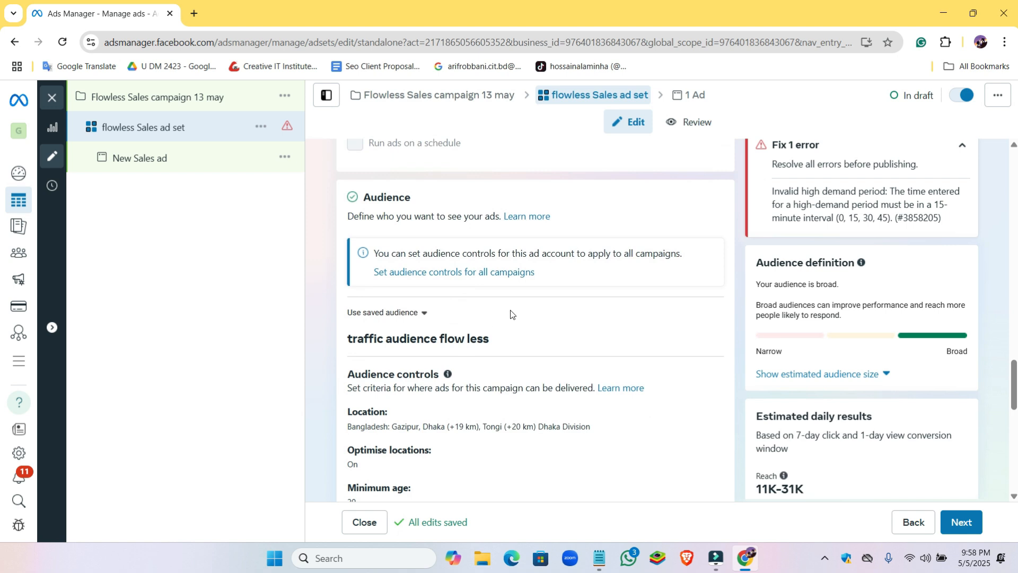
scroll(510, 314, down, 6)
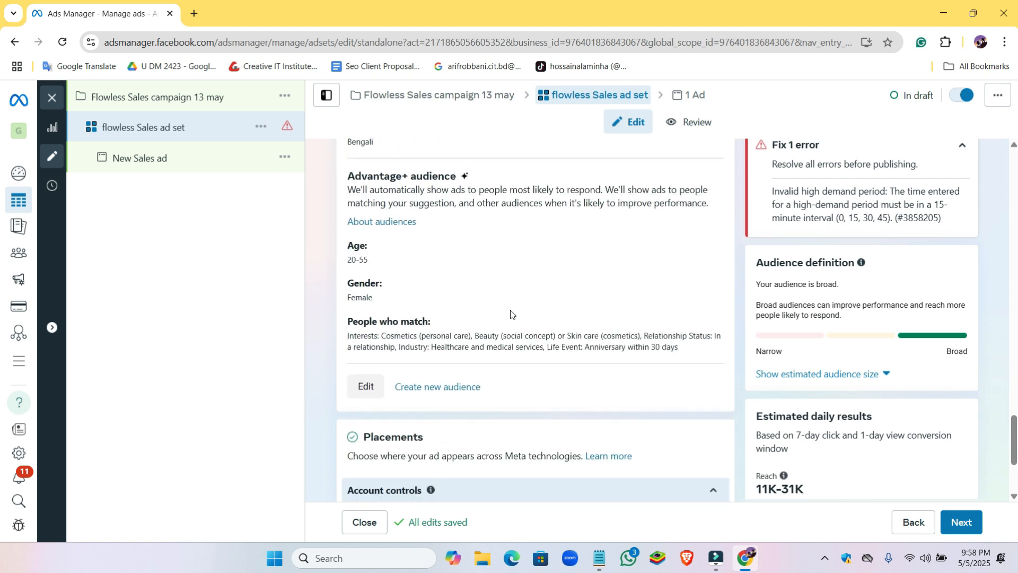
scroll(414, 323, down, 1)
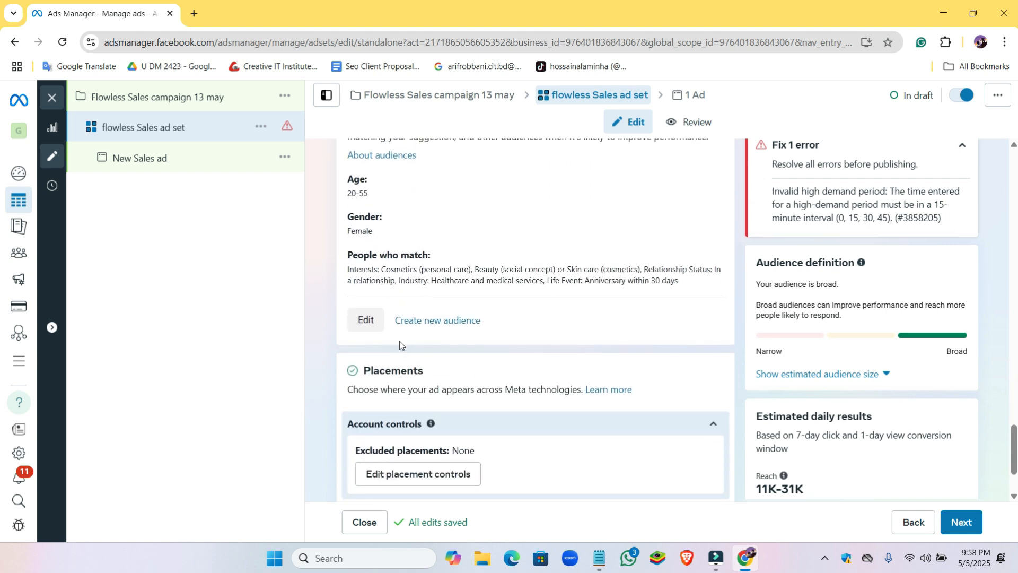
Step: Switch the ad set's placements from Advantage+ to manual placements
scroll(485, 388, down, 2)
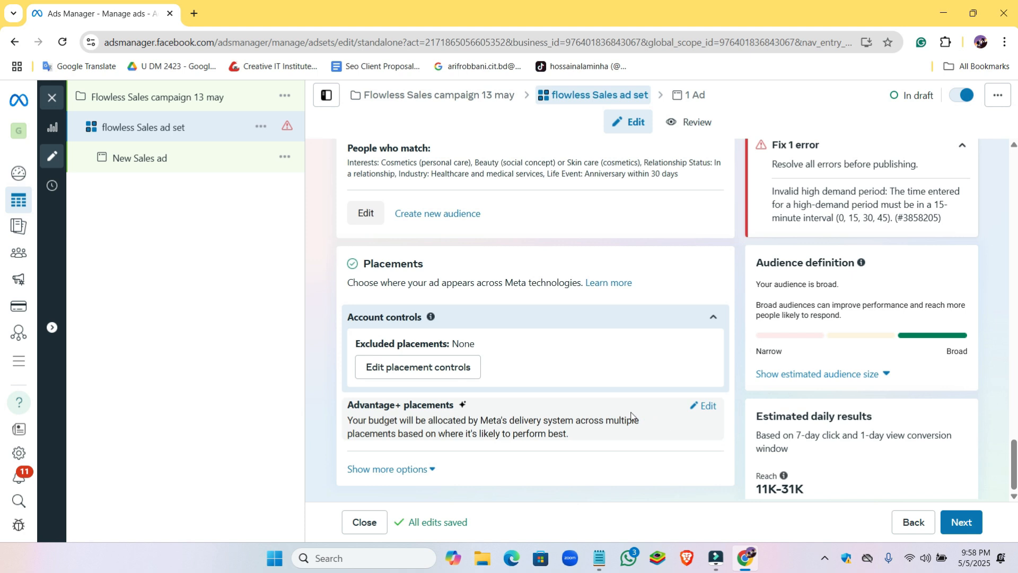
click(706, 411)
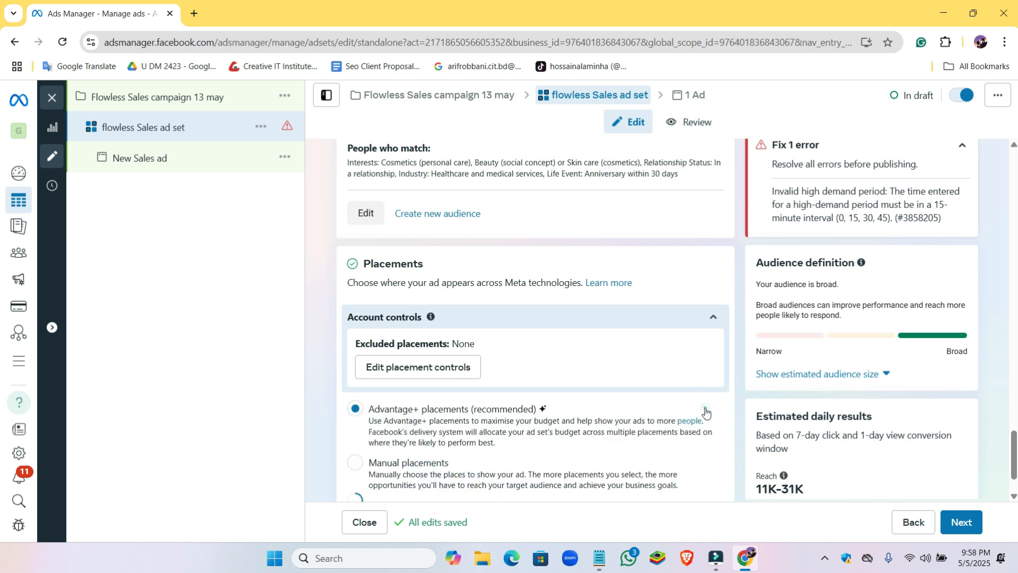
scroll(539, 414, down, 1)
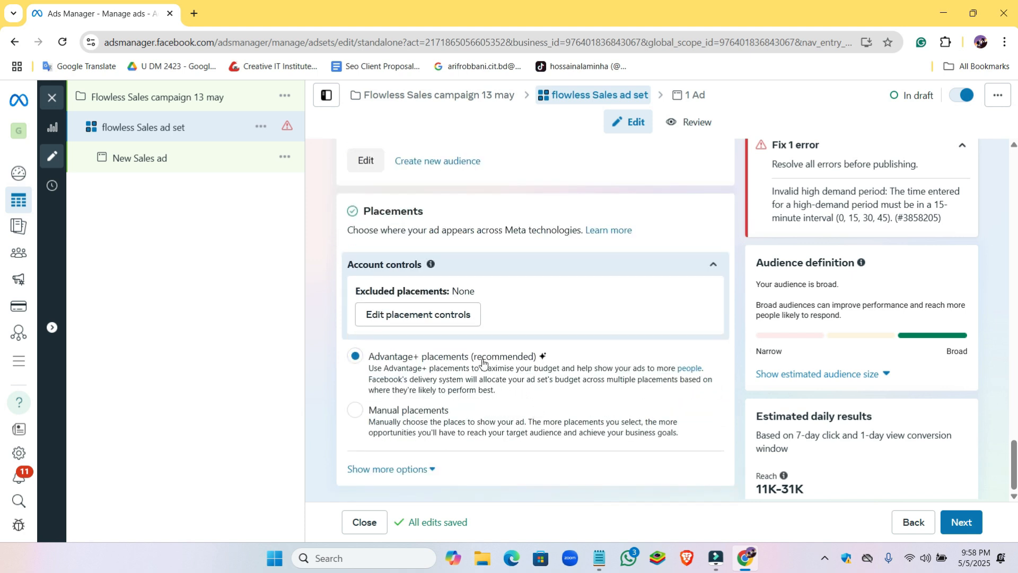
click(354, 409)
scroll(451, 393, down, 3)
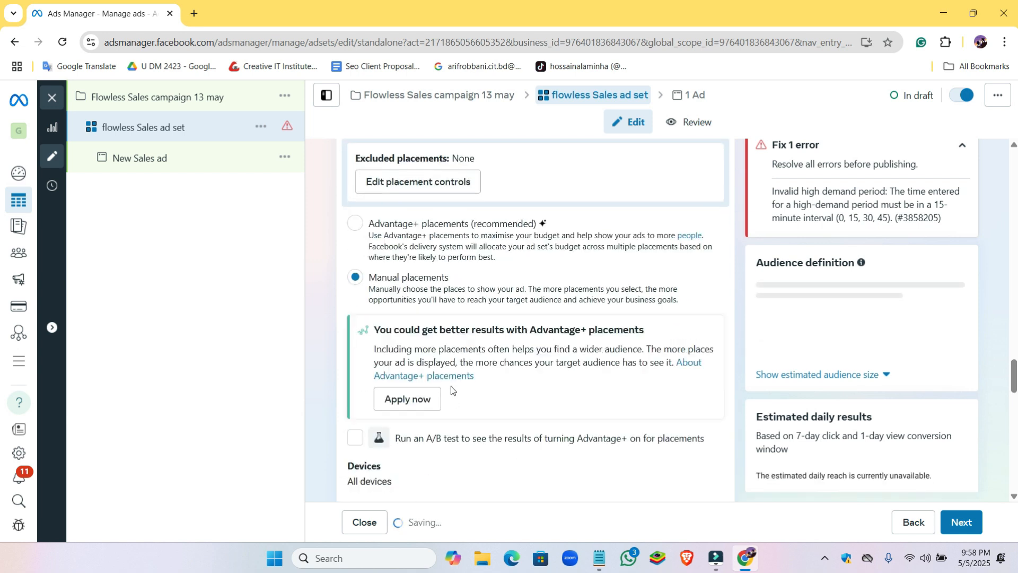
Step: Limit the manual placements to the Facebook platform by deselecting Instagram, Audience Network and Messenger
scroll(448, 338, down, 5)
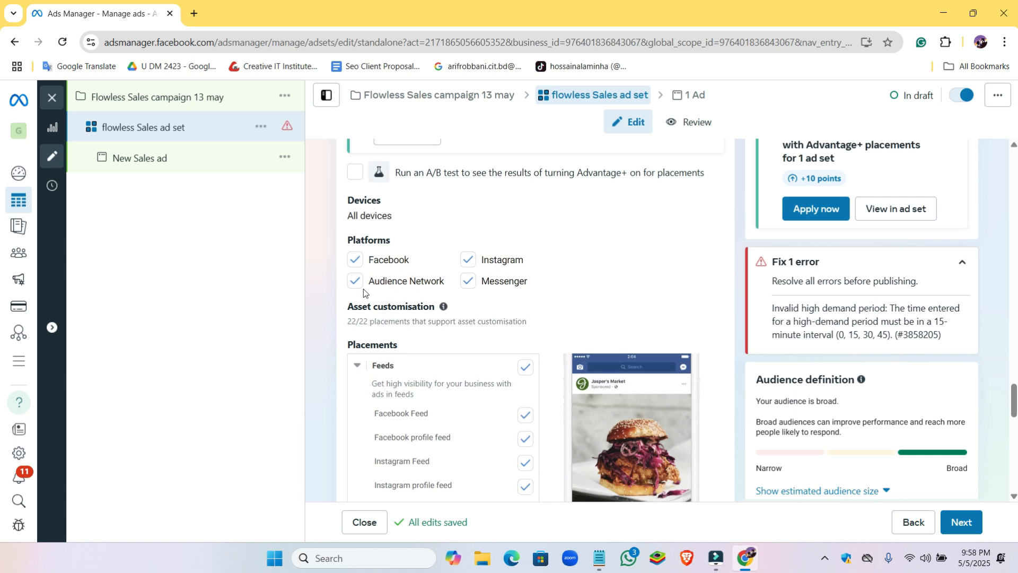
click(468, 261)
click(354, 281)
click(468, 281)
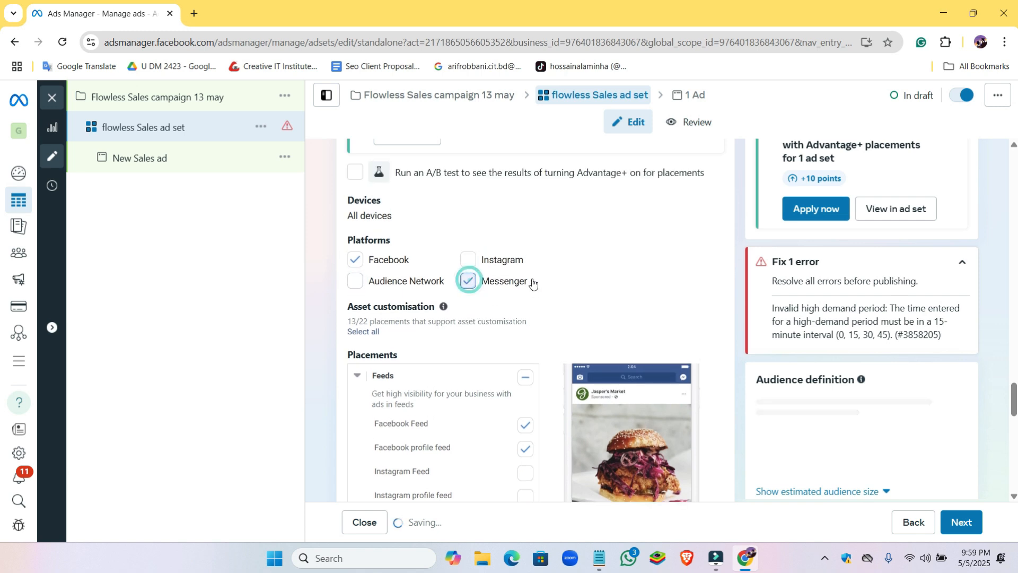
Step: Go through the Feeds, Stories and Reels, in-stream and search placements, and exclude Facebook search results
scroll(421, 317, down, 5)
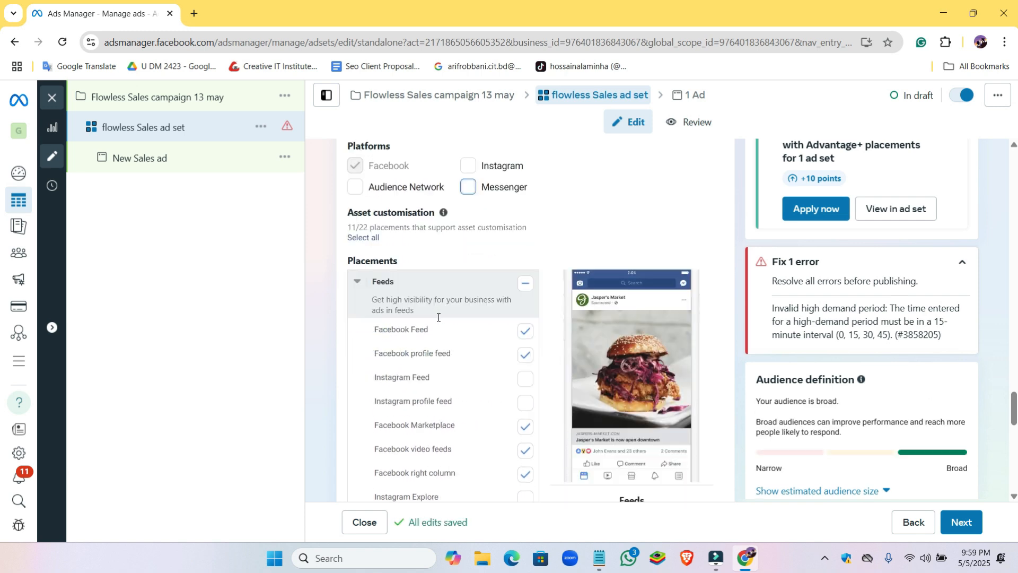
scroll(421, 317, up, 4)
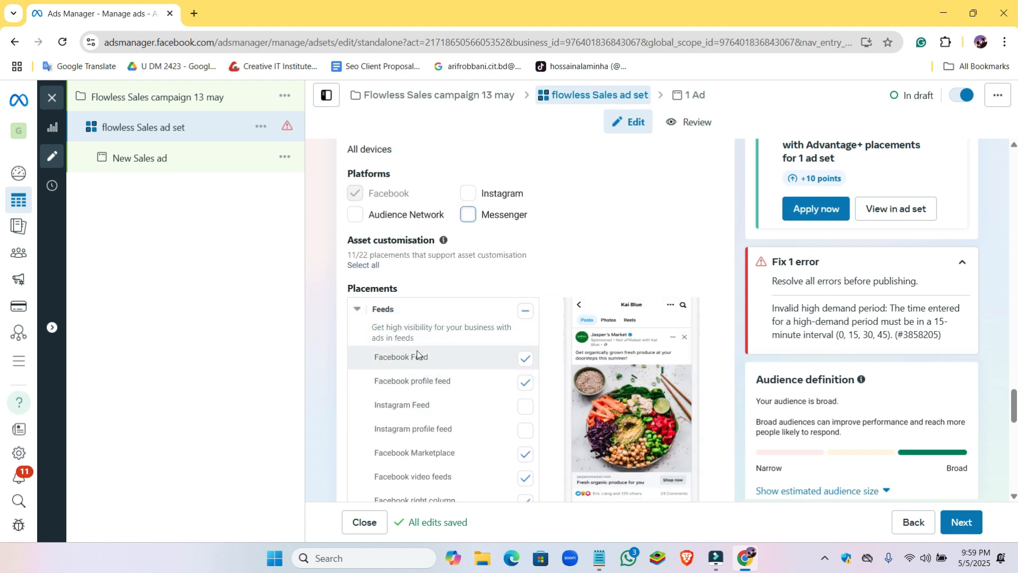
scroll(424, 371, down, 2)
scroll(429, 388, down, 9)
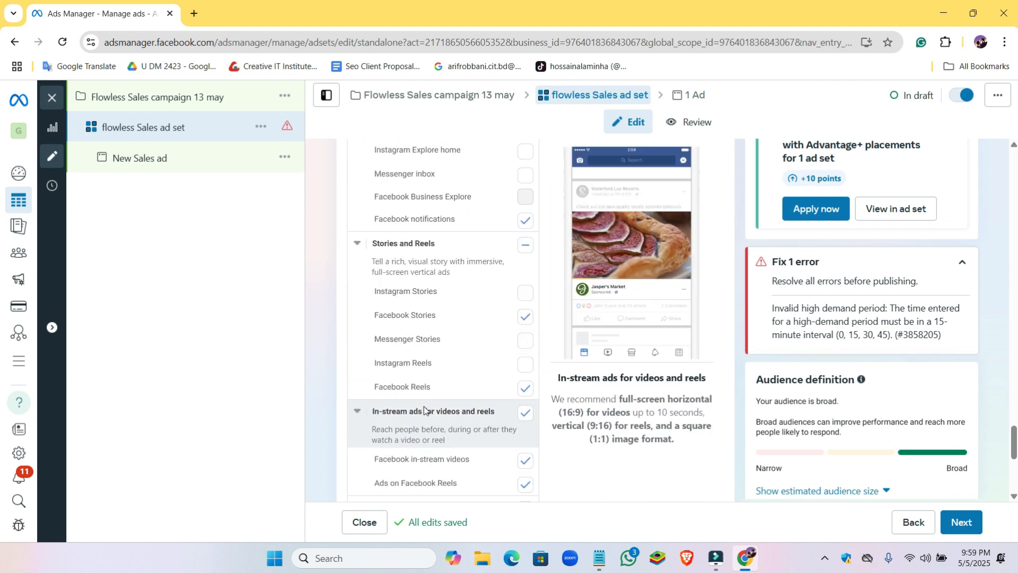
scroll(417, 429, down, 1)
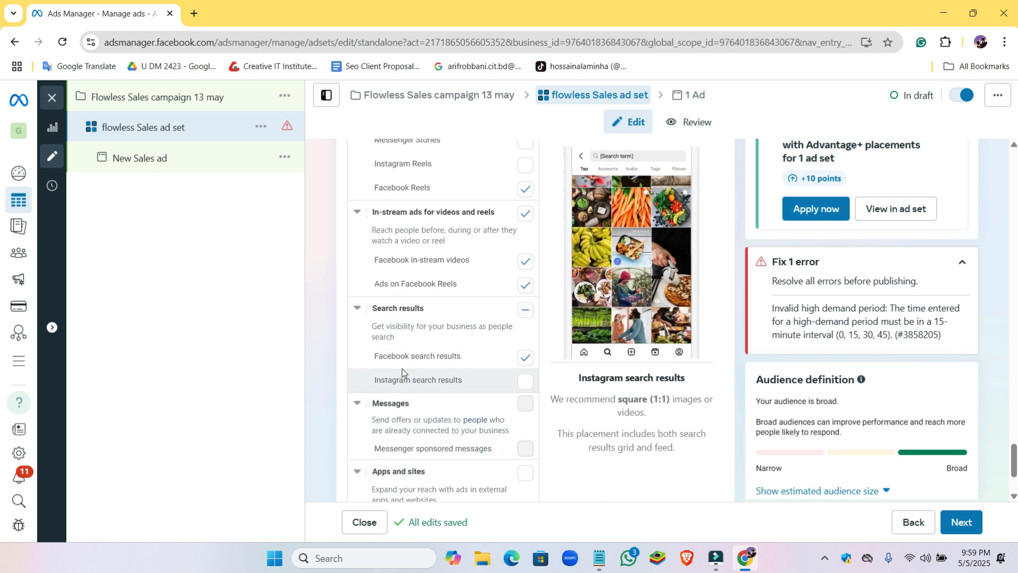
click(525, 358)
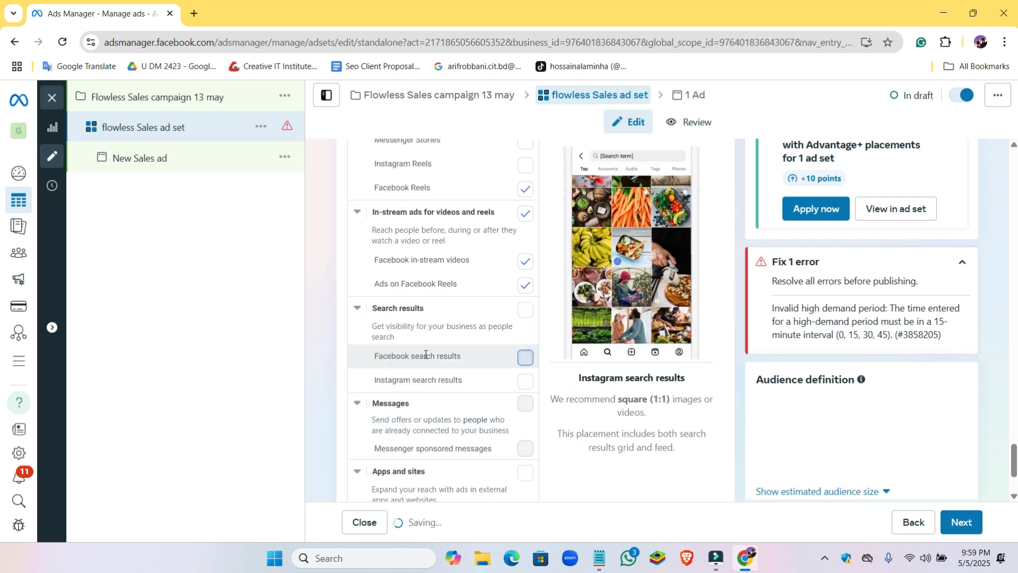
Step: Expand the additional placement options and examine the mobile device, skippable ads, and brand safety and suitability settings
scroll(425, 354, down, 2)
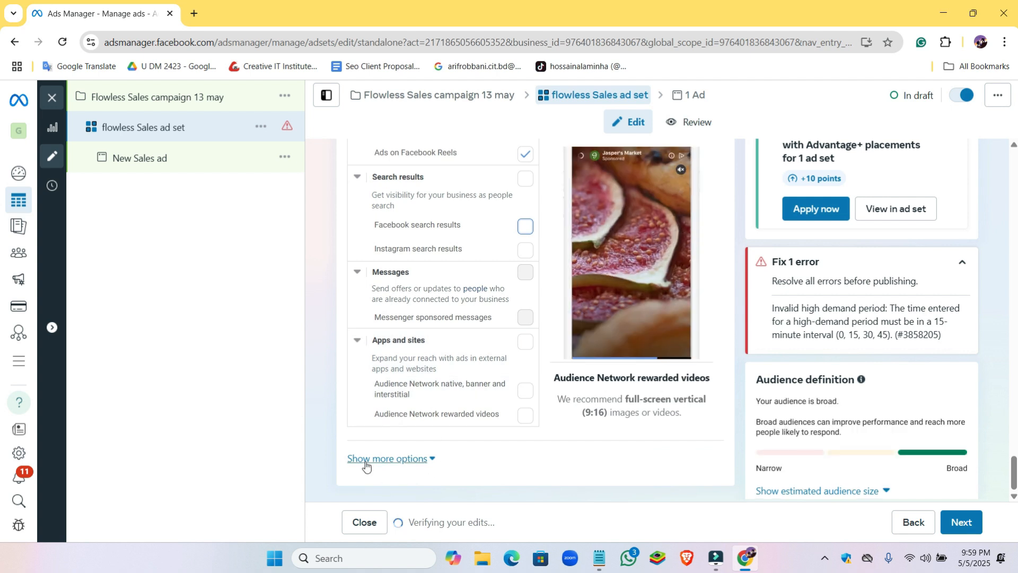
click(434, 461)
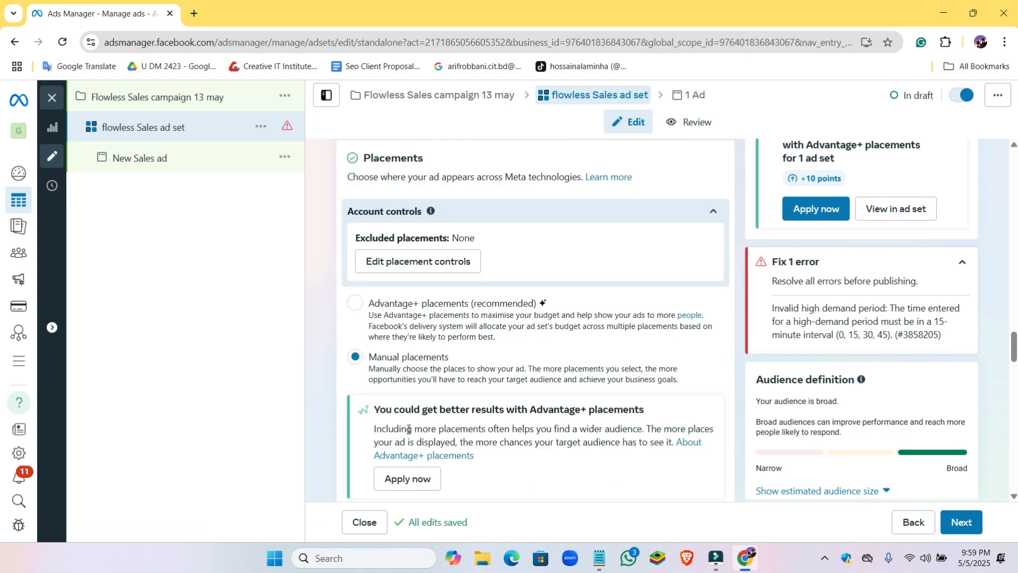
scroll(379, 334, down, 10)
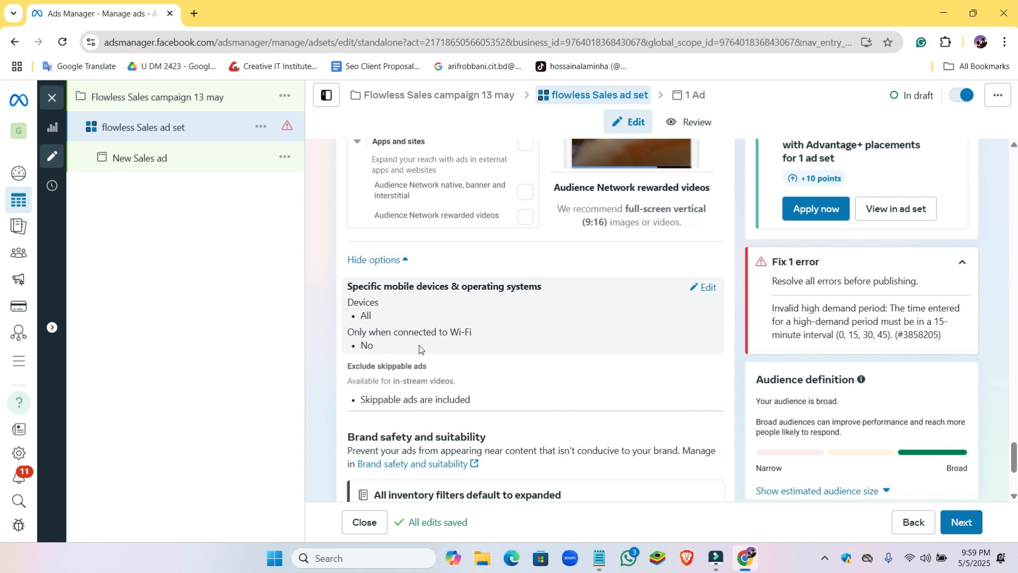
scroll(429, 377, down, 1)
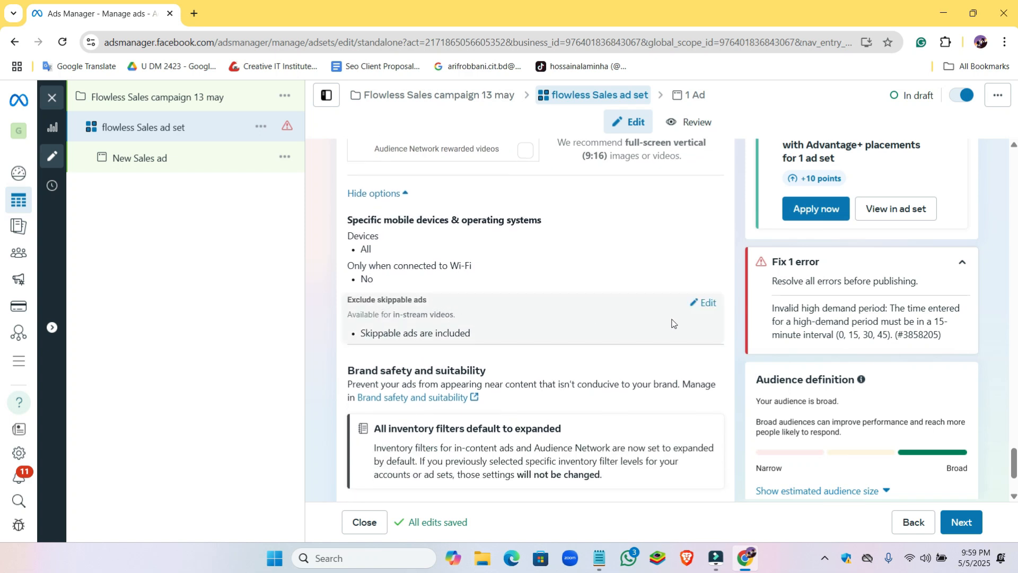
scroll(615, 328, down, 2)
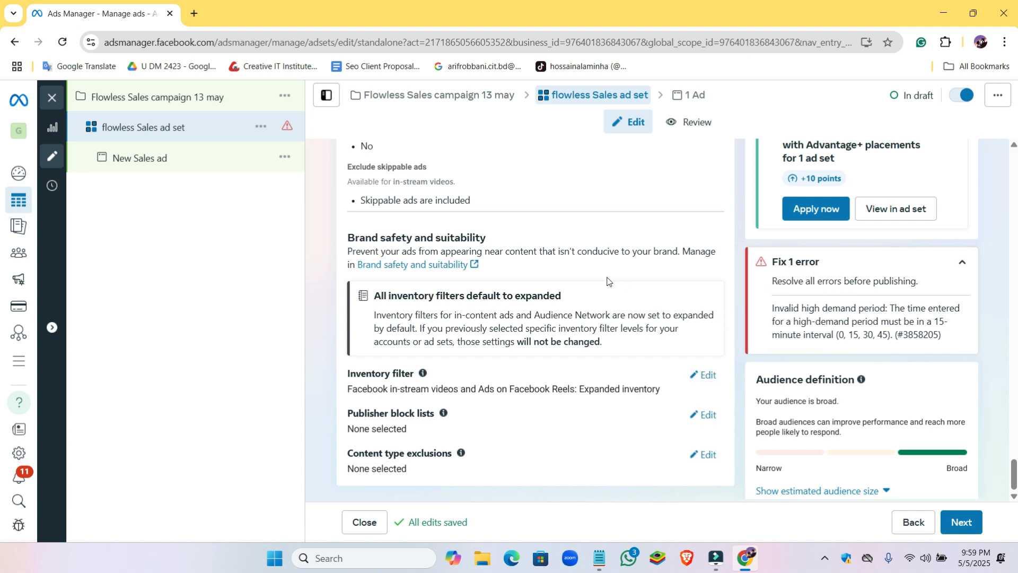
Step: Turn off scheduled budget increases in the ad set's budget scheduling
scroll(607, 282, up, 3)
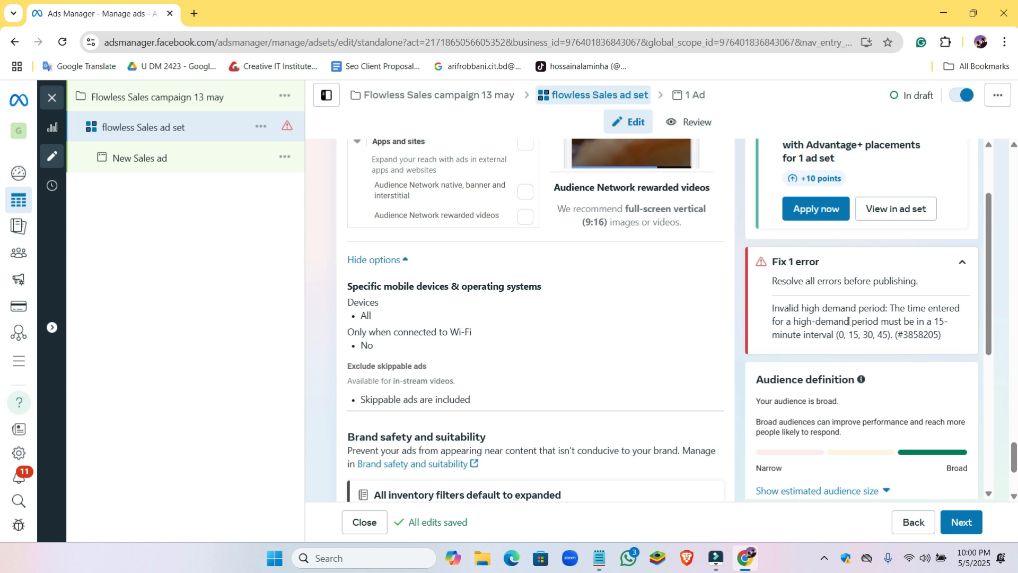
scroll(341, 246, up, 20)
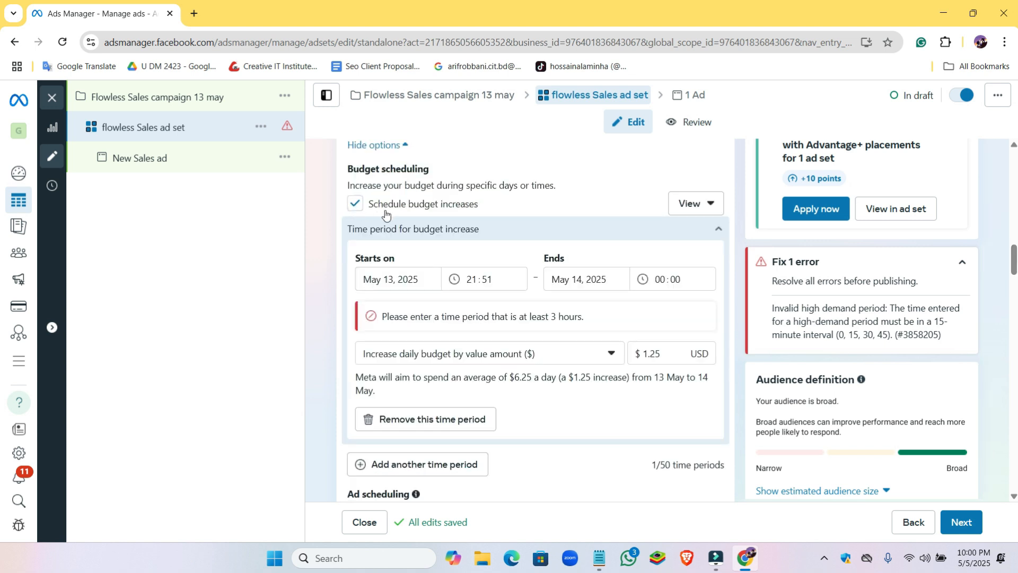
click(355, 204)
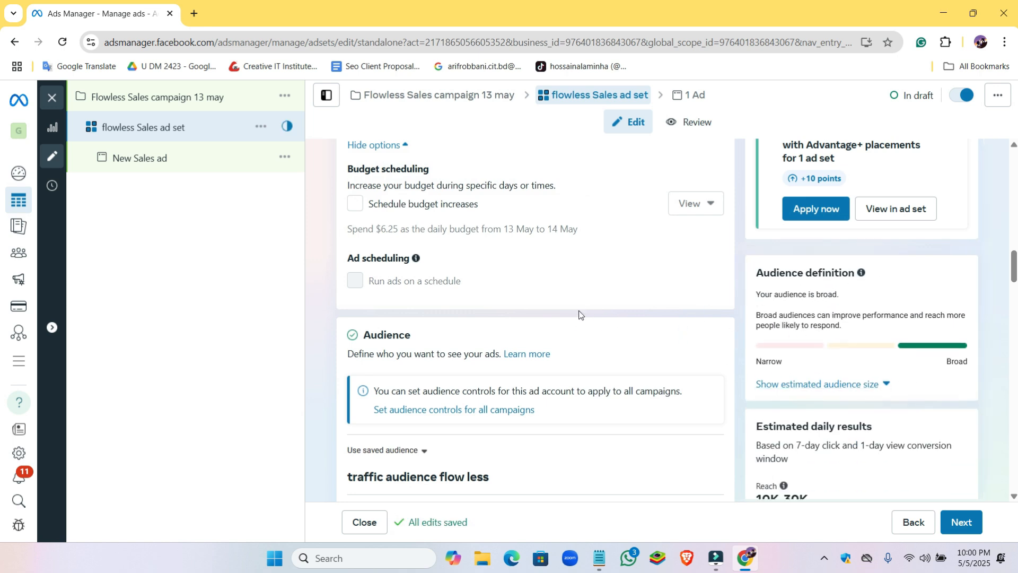
Step: Continue to the ad level and rename the ad as "flowless Sales ad"
scroll(541, 357, down, 9)
scroll(504, 444, down, 10)
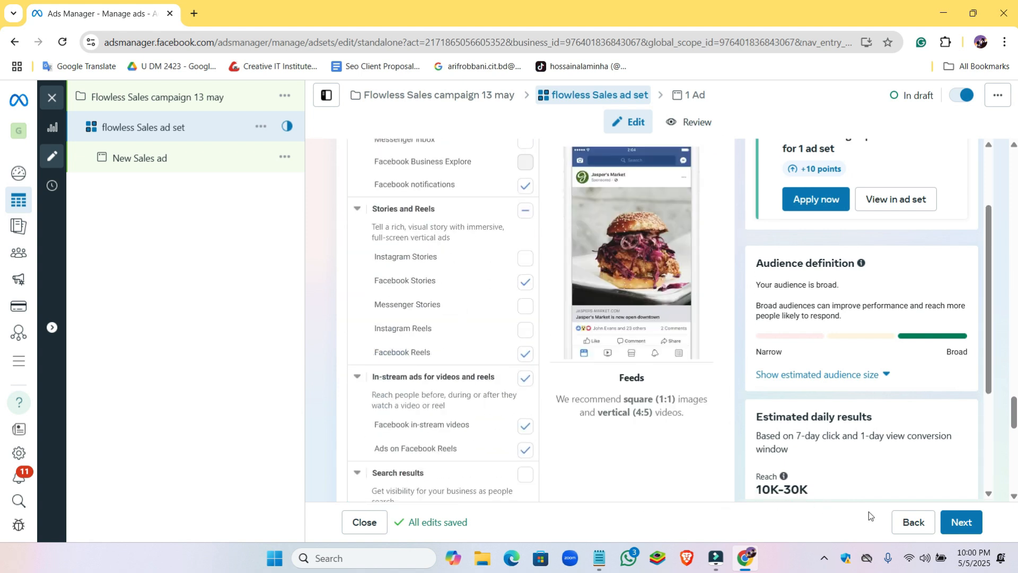
click(959, 523)
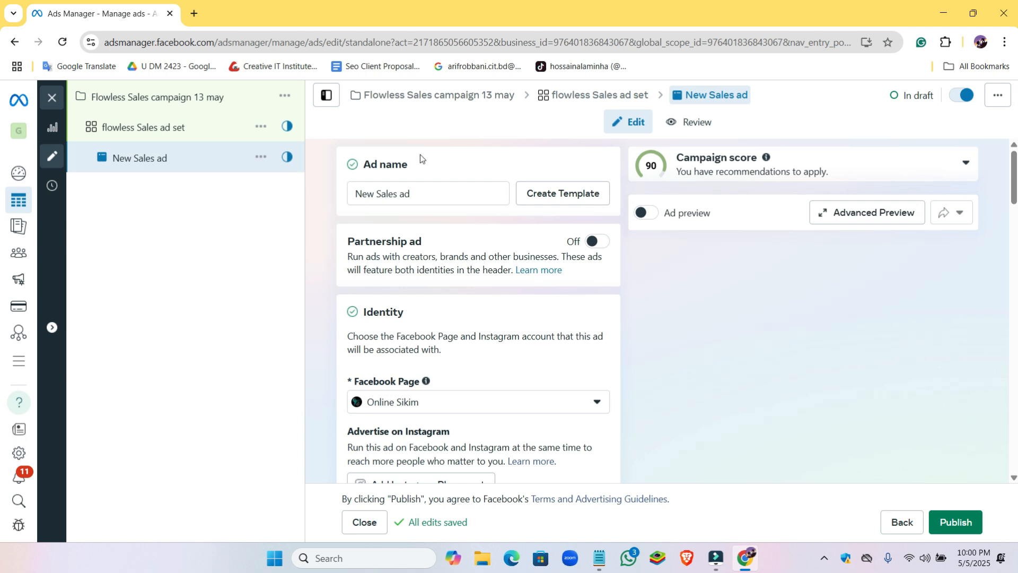
double_click(365, 195)
key(BackSpace)
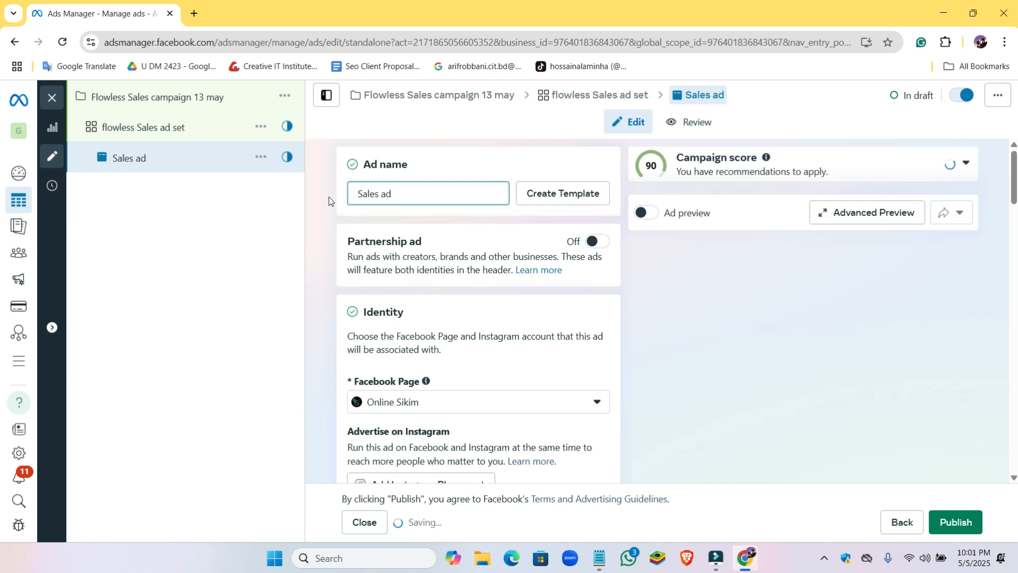
text(flowless)
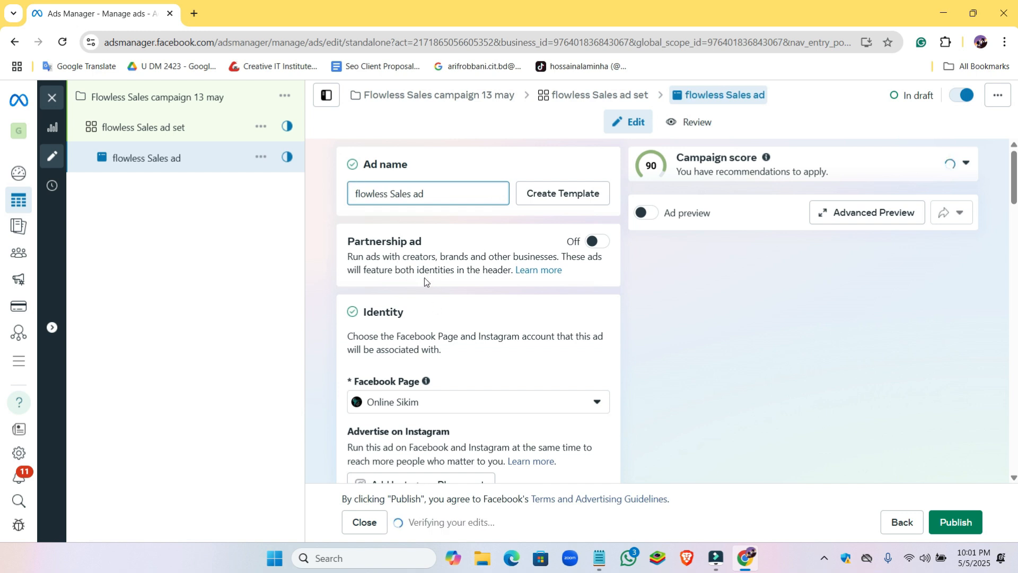
Step: Set the ad's Facebook Page identity to the personal page "GroupOn SEO1"
scroll(478, 326, down, 1)
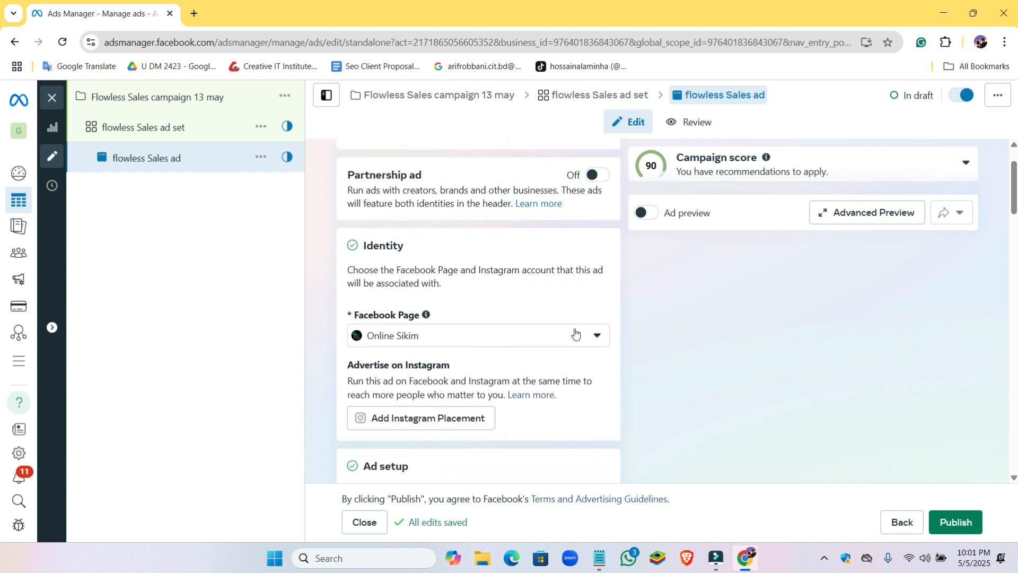
click(596, 339)
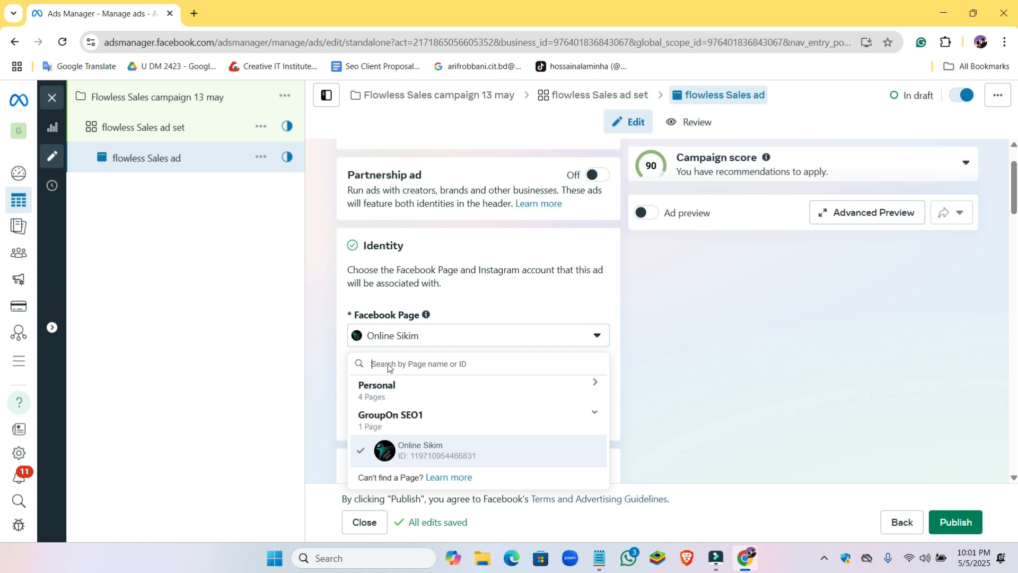
click(381, 398)
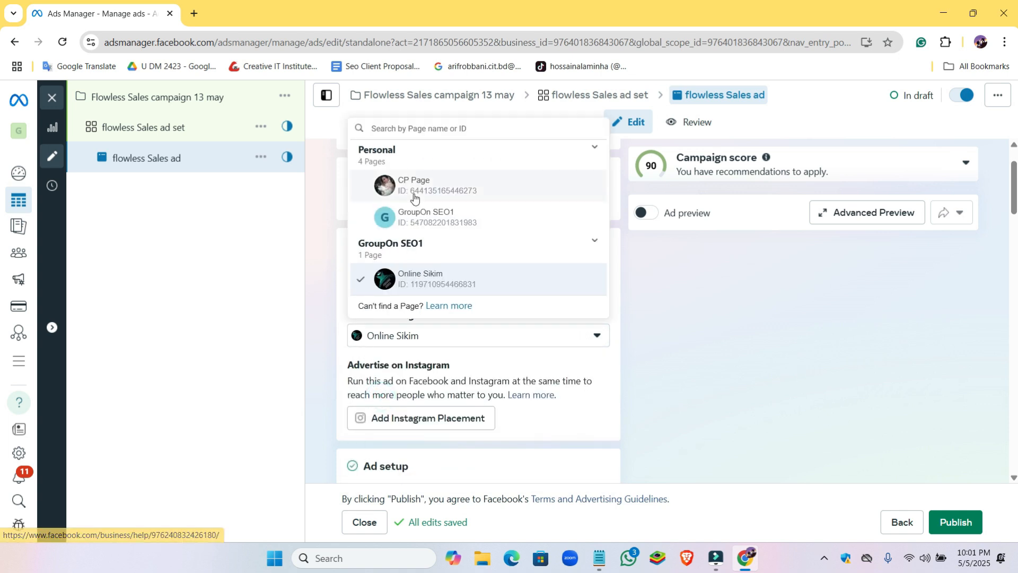
click(405, 219)
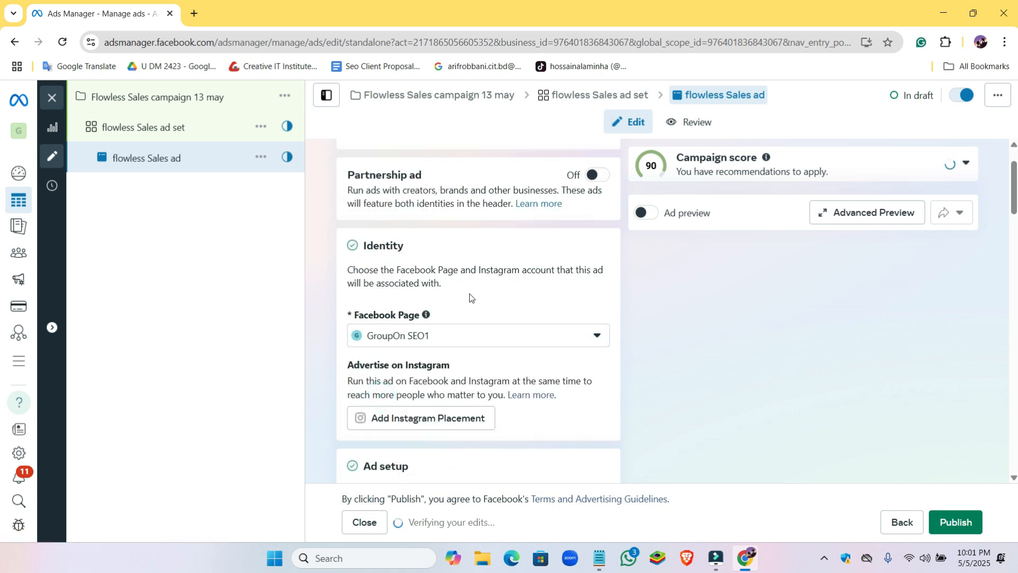
Step: Set the ad setup to use an existing post and turn off multi-advertiser ads
scroll(467, 296, down, 2)
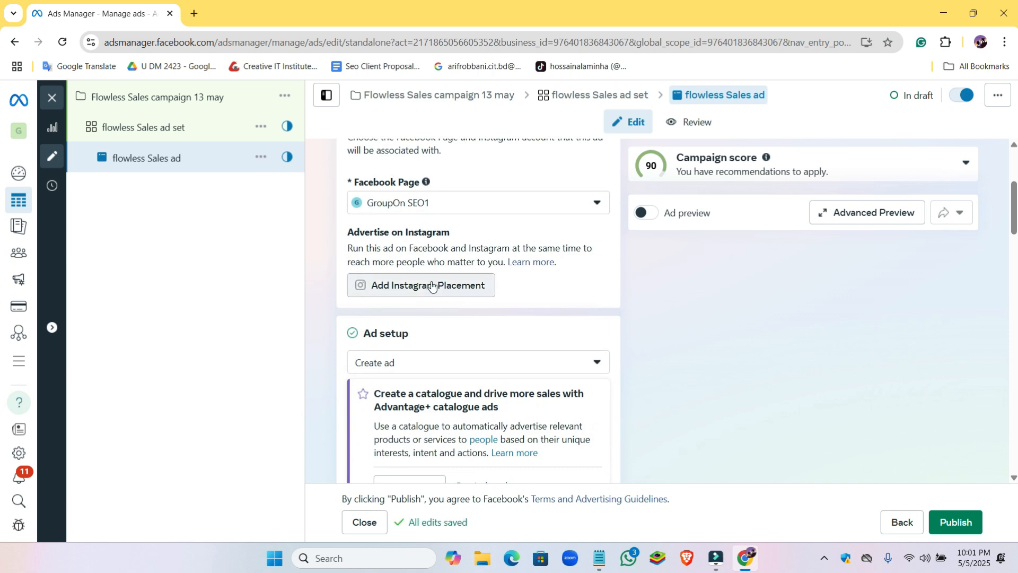
scroll(419, 342, down, 1)
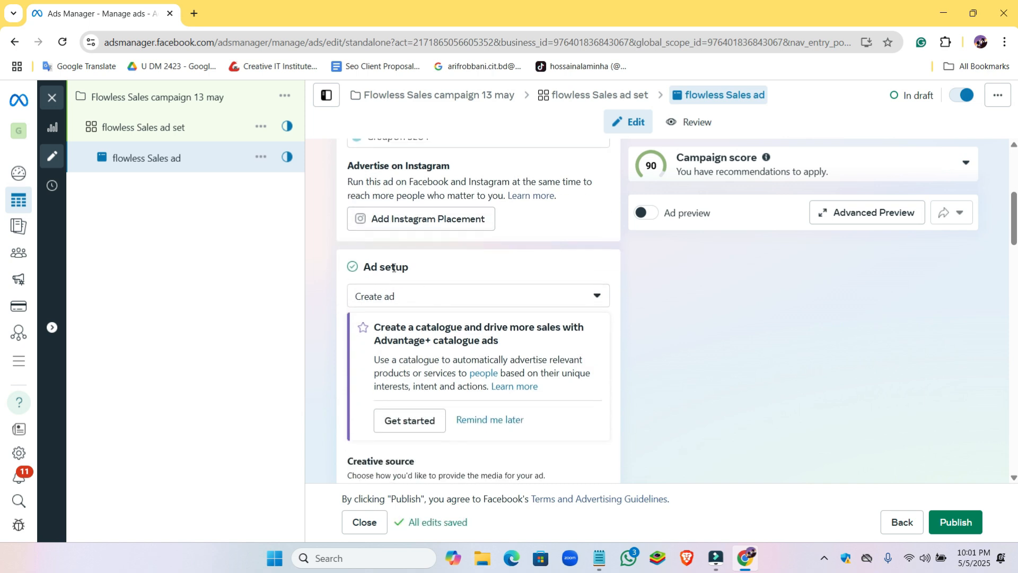
click(596, 298)
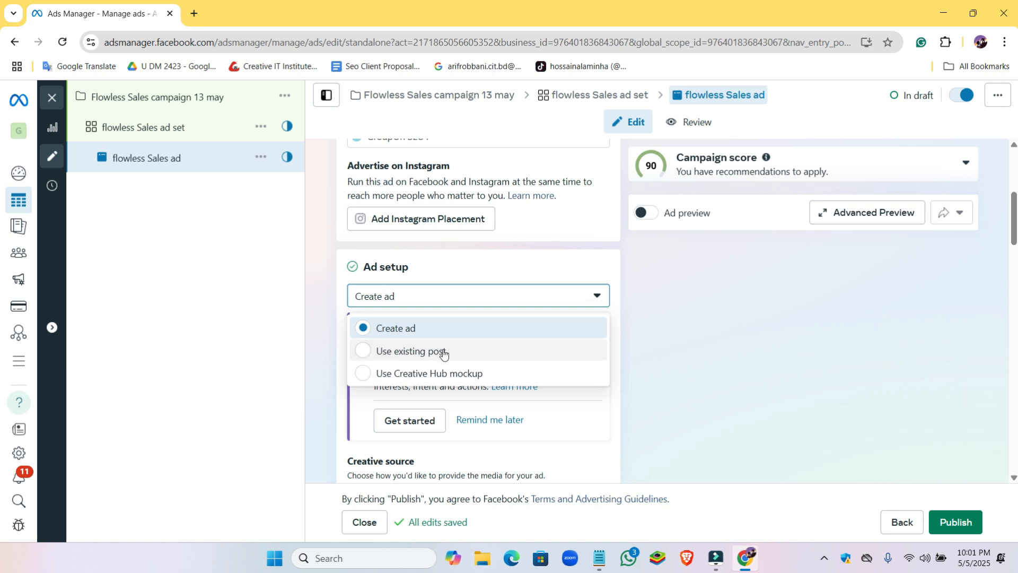
click(360, 354)
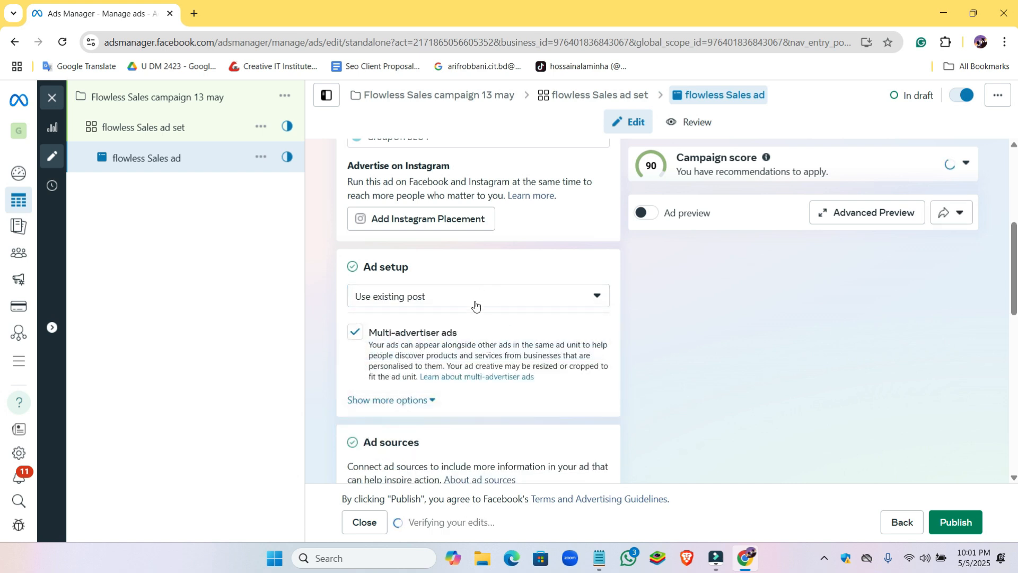
click(355, 333)
scroll(467, 324, down, 3)
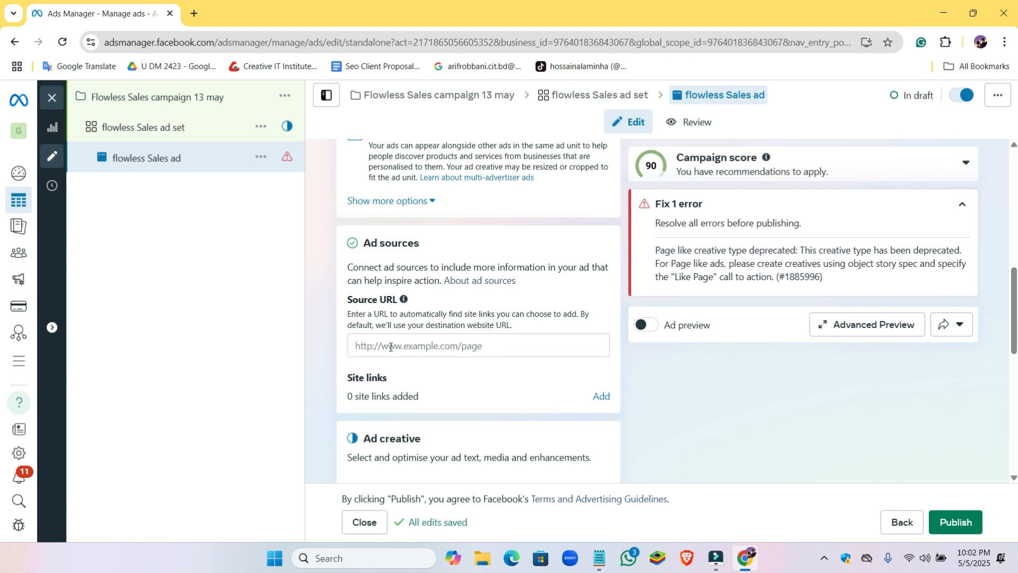
click(472, 345)
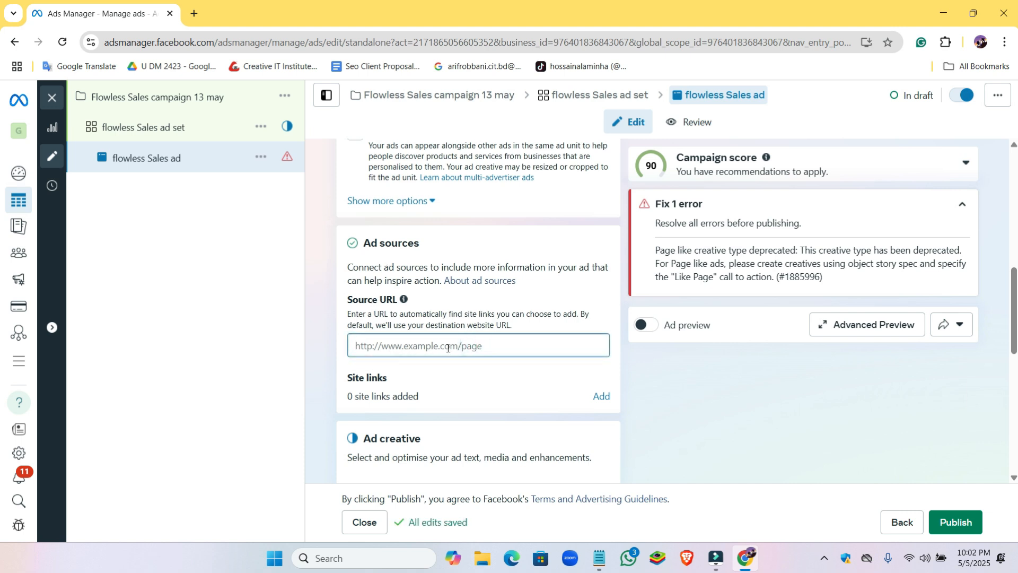
click(597, 561)
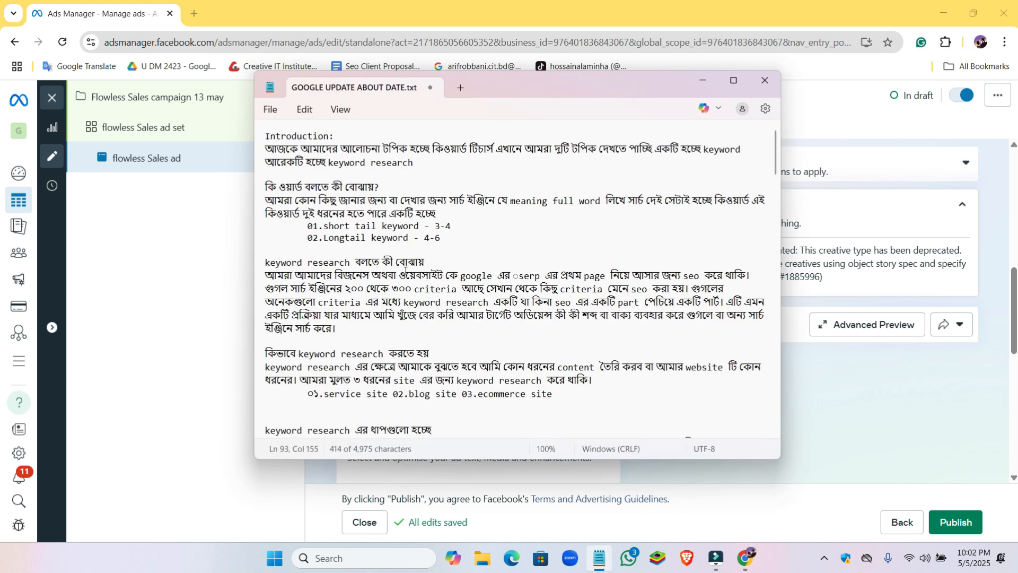
scroll(406, 271, down, 20)
scroll(378, 297, down, 4)
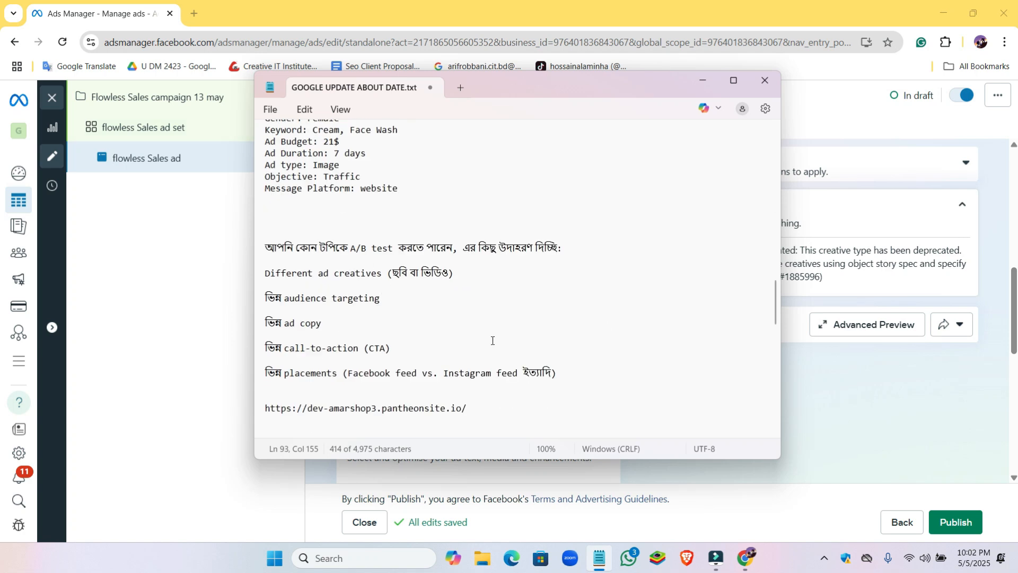
drag(472, 411, 249, 408)
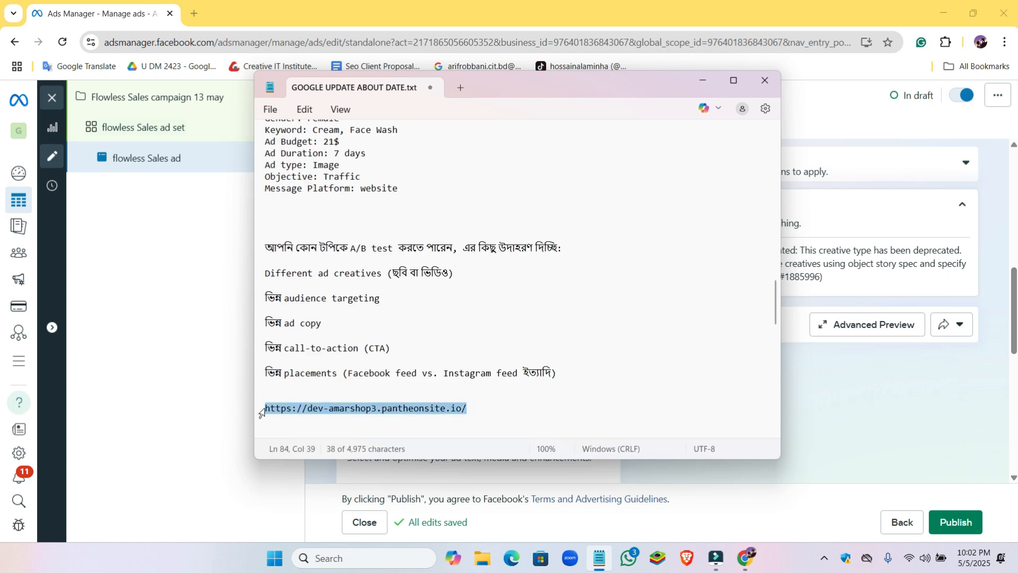
right_click(275, 412)
click(331, 141)
click(124, 9)
click(430, 345)
right_click(398, 341)
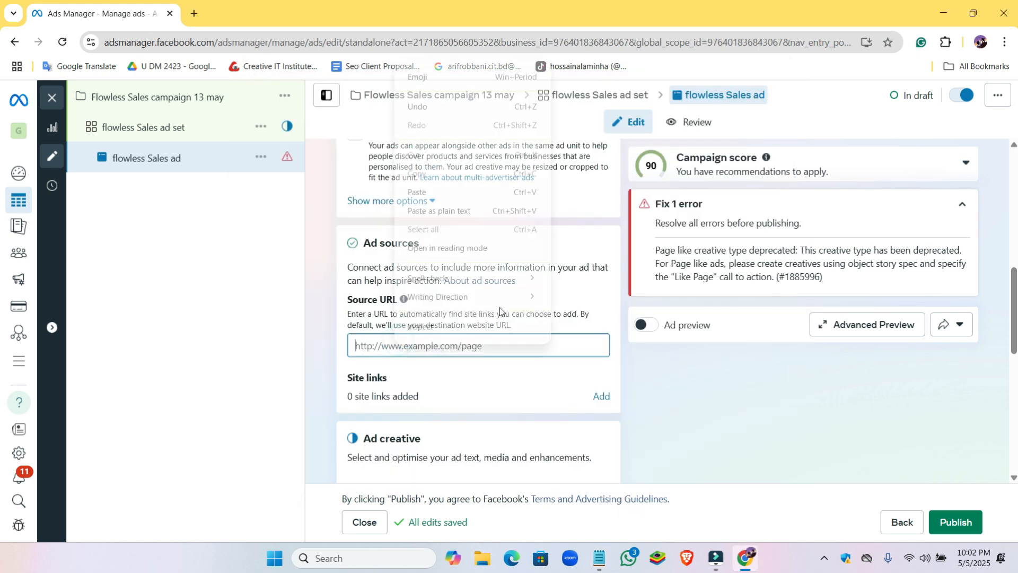
click(427, 193)
Step: Choose the existing Facebook post "Flawless Skin Starts Here — Try the Best Cleanser Today!" as the ad creative
scroll(451, 223, down, 5)
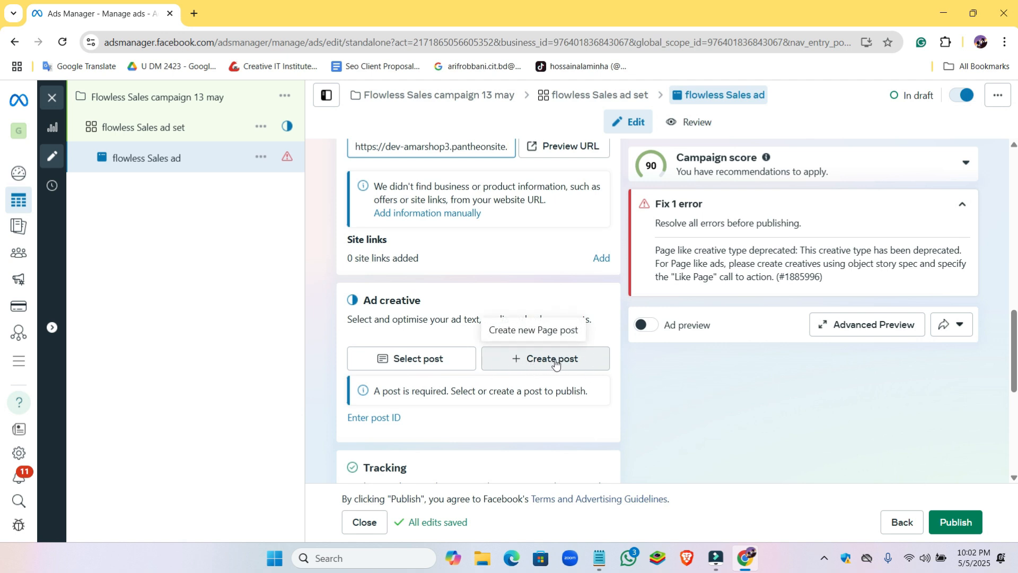
scroll(405, 355, down, 1)
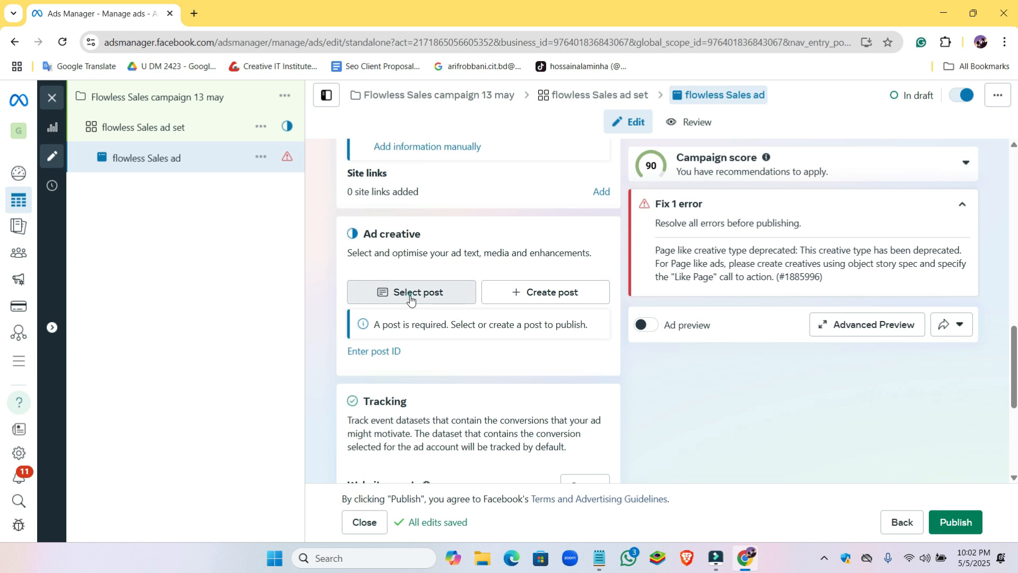
click(410, 298)
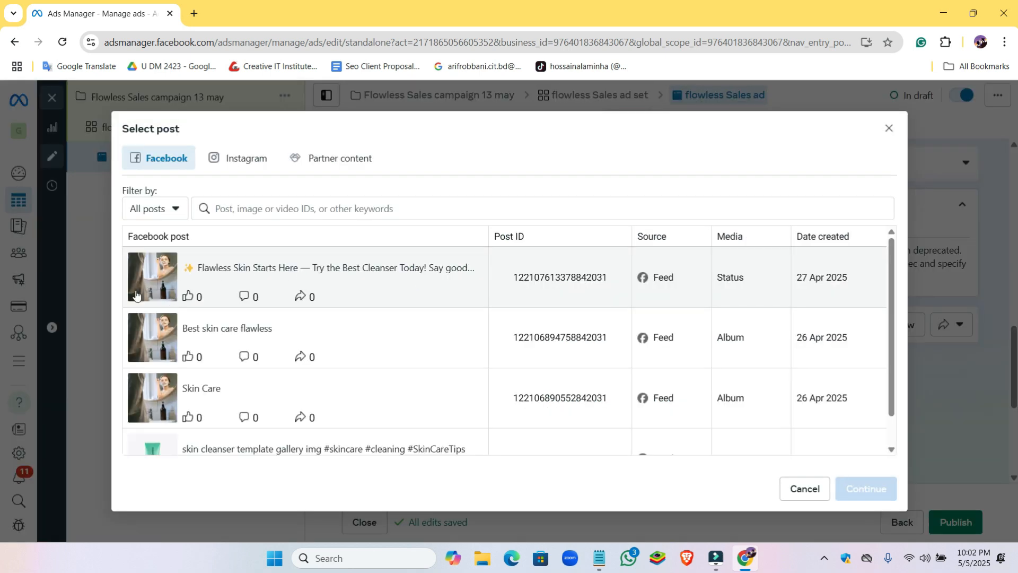
scroll(218, 318, down, 1)
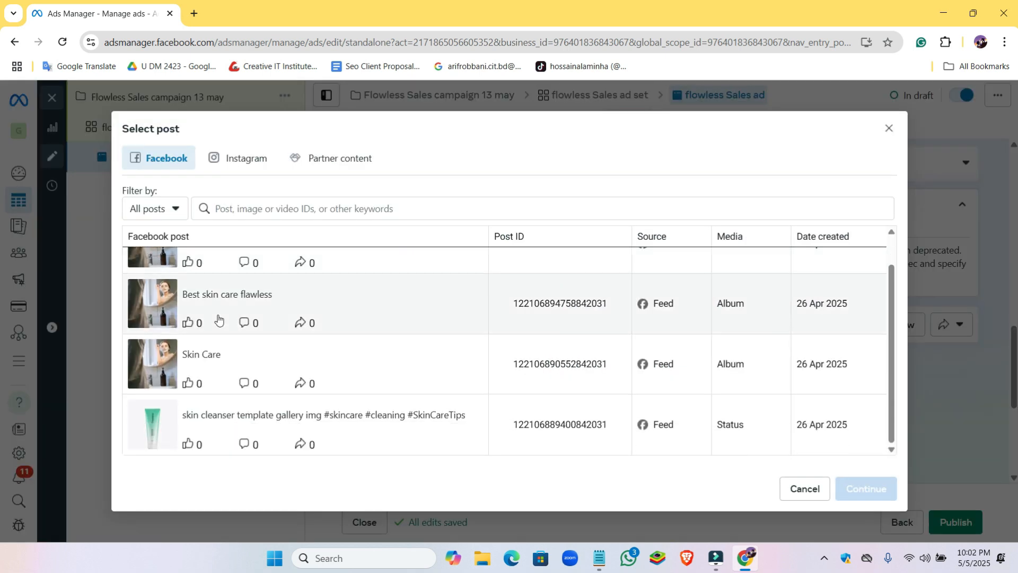
scroll(218, 319, up, 1)
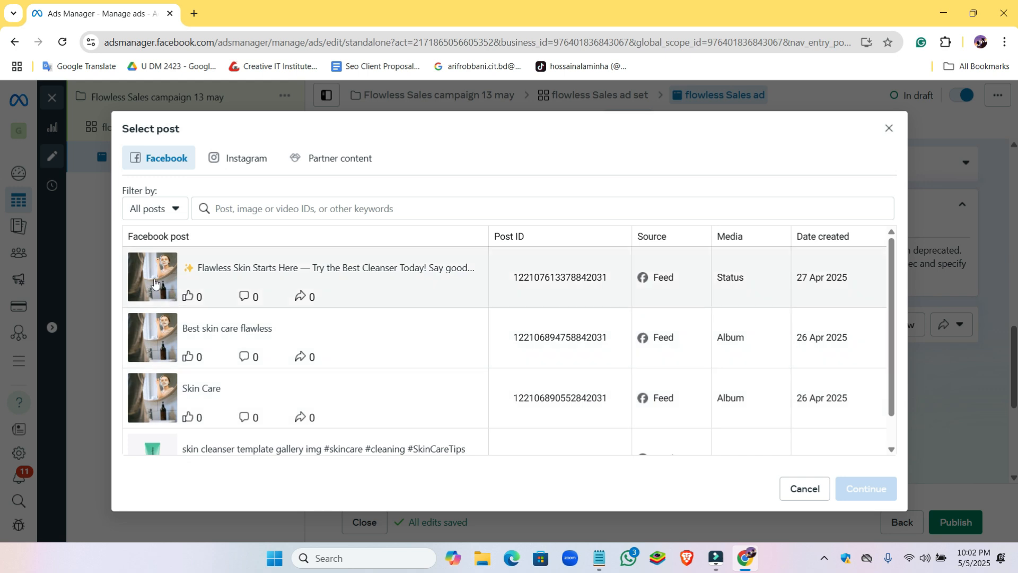
click(152, 282)
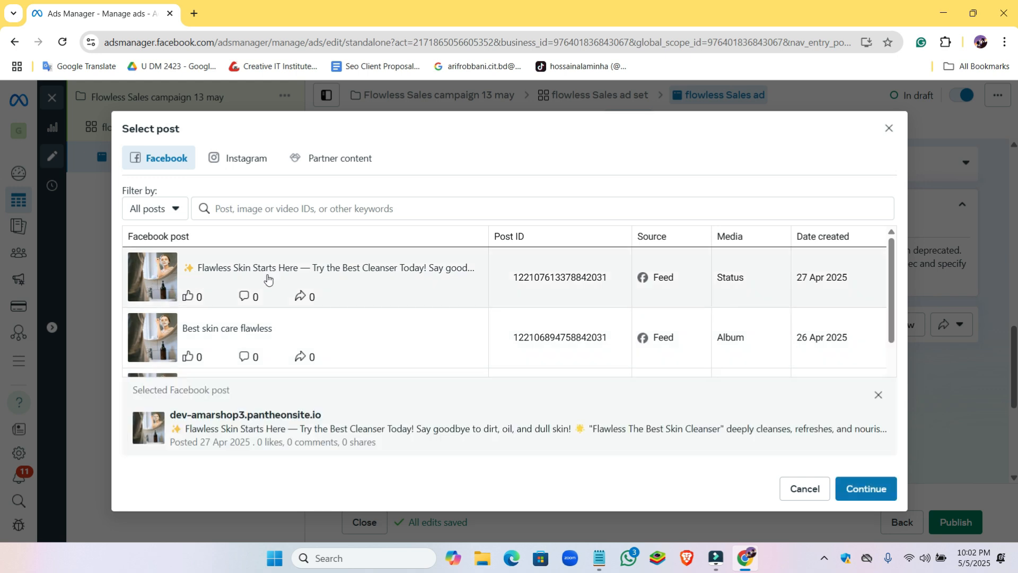
click(851, 500)
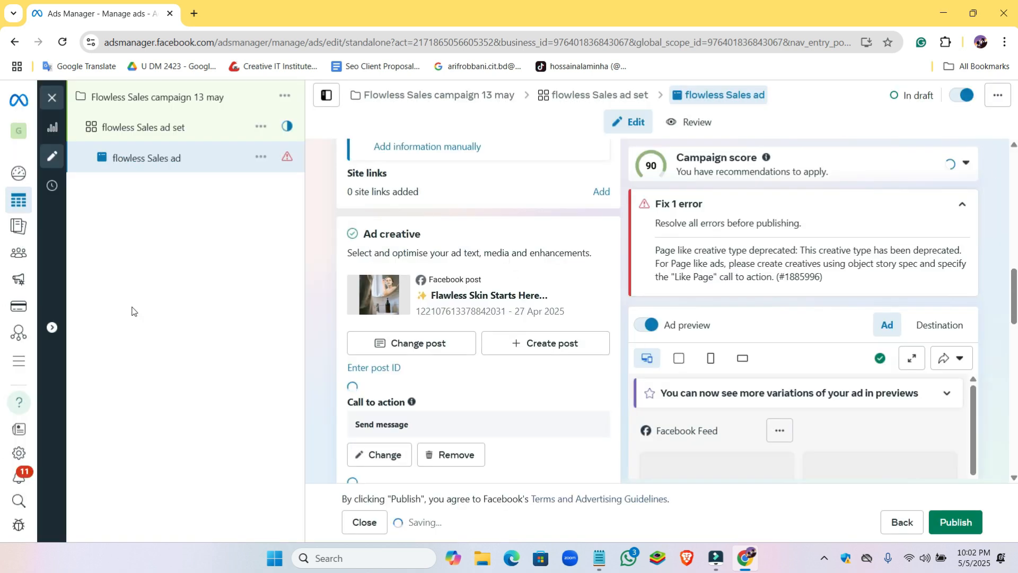
scroll(466, 341, down, 2)
scroll(405, 305, down, 4)
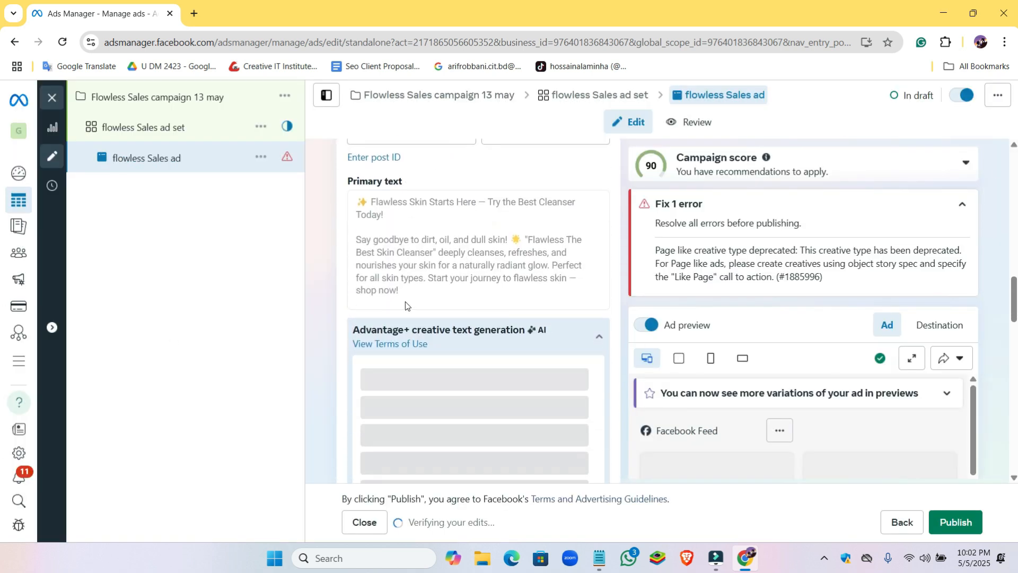
scroll(415, 247, down, 4)
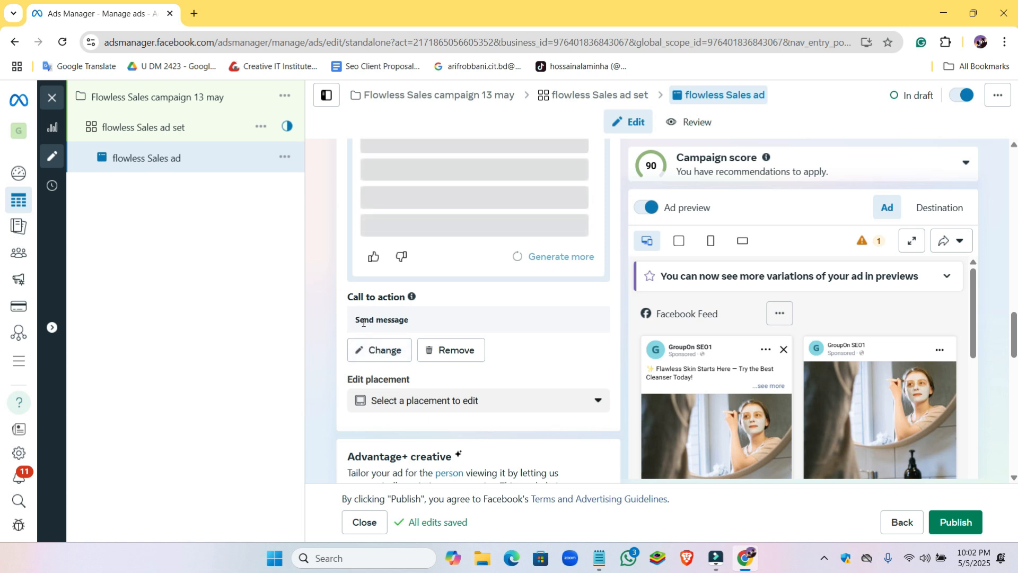
click(382, 349)
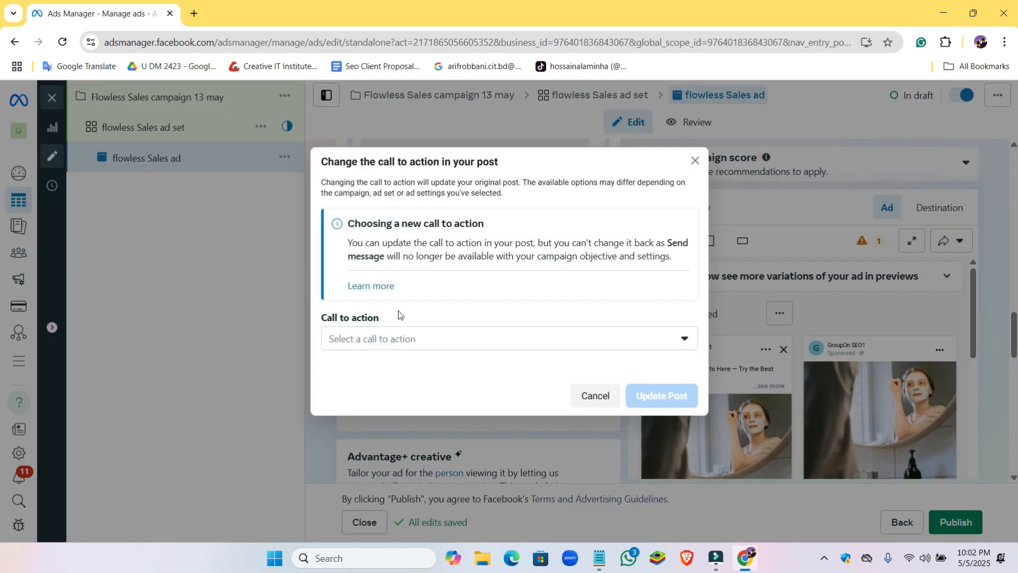
click(681, 338)
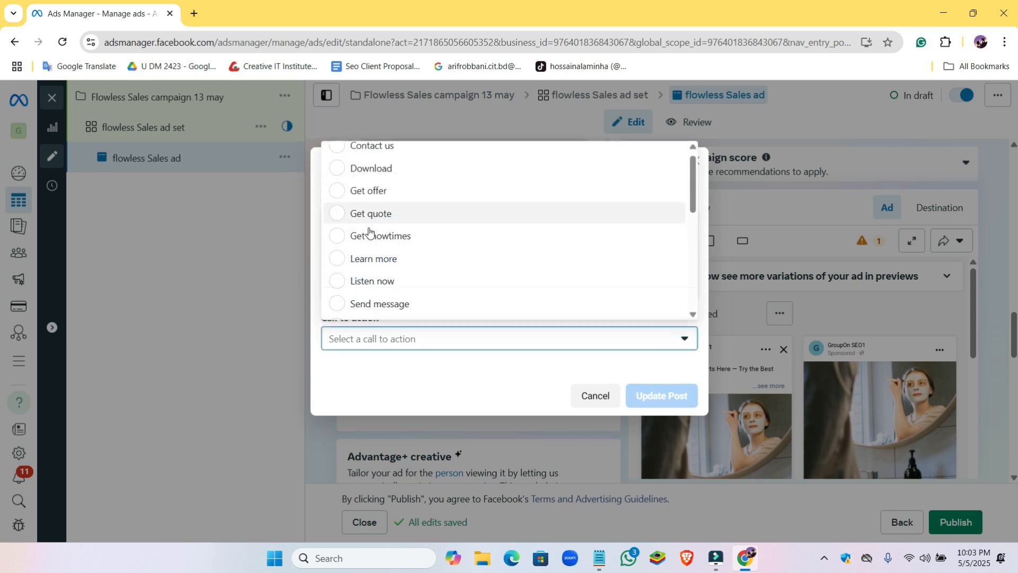
scroll(371, 234, down, 3)
click(380, 294)
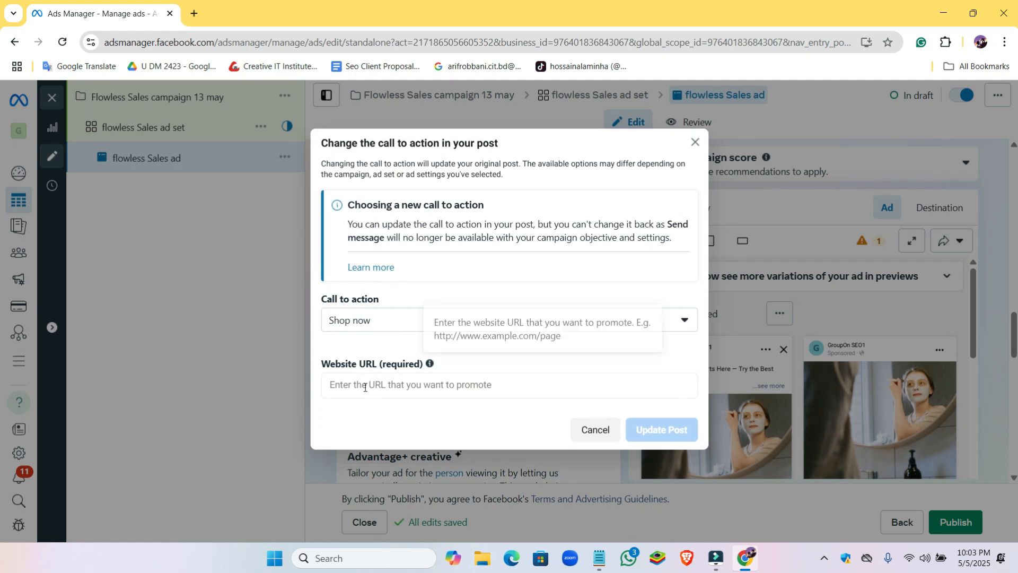
click(339, 384)
right_click(350, 385)
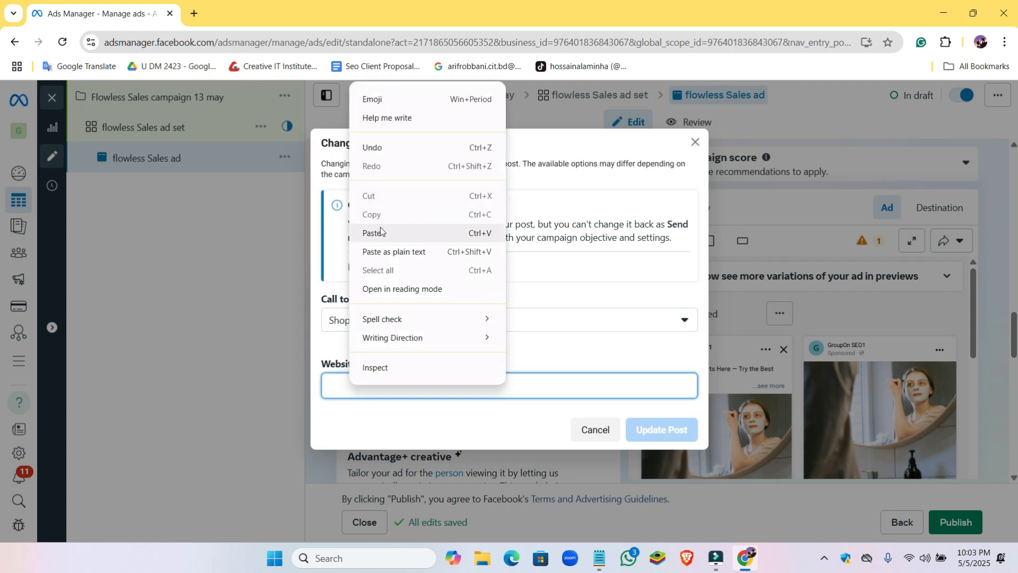
click(438, 233)
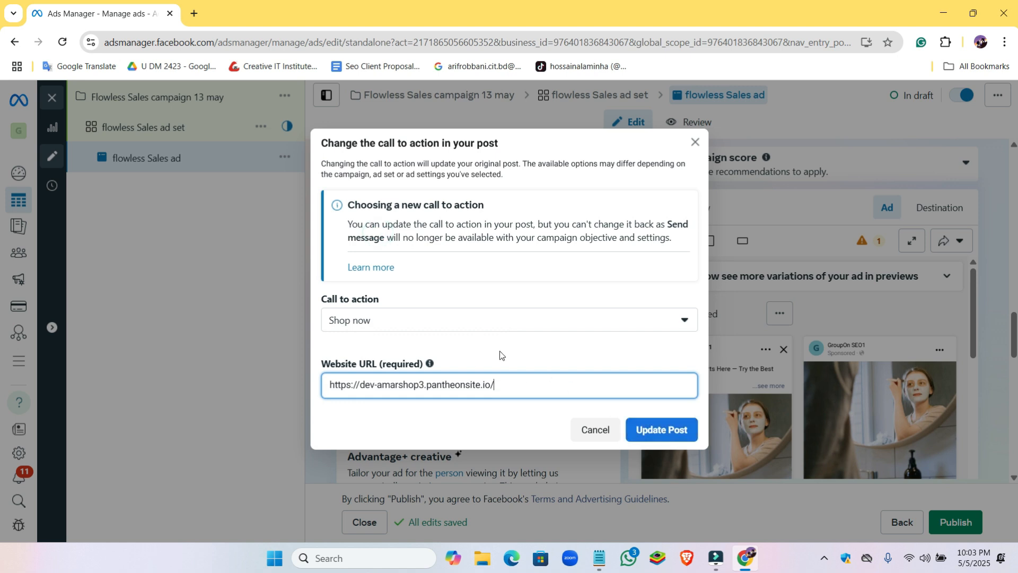
click(663, 431)
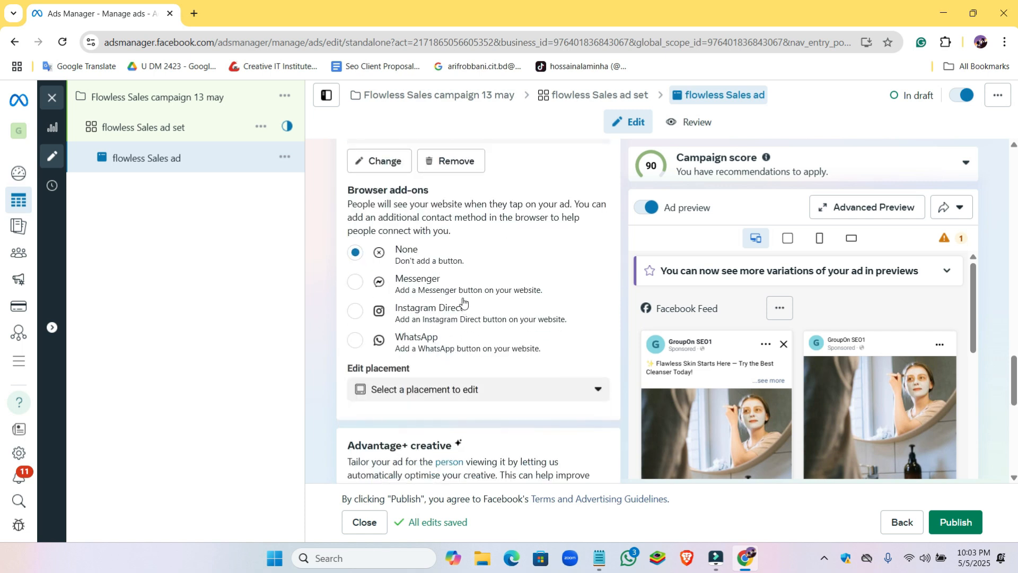
Step: Review the ad's browser add-ons, Advantage+ creative, tracking settings and preview, and switch off the ad preview
scroll(406, 244, up, 1)
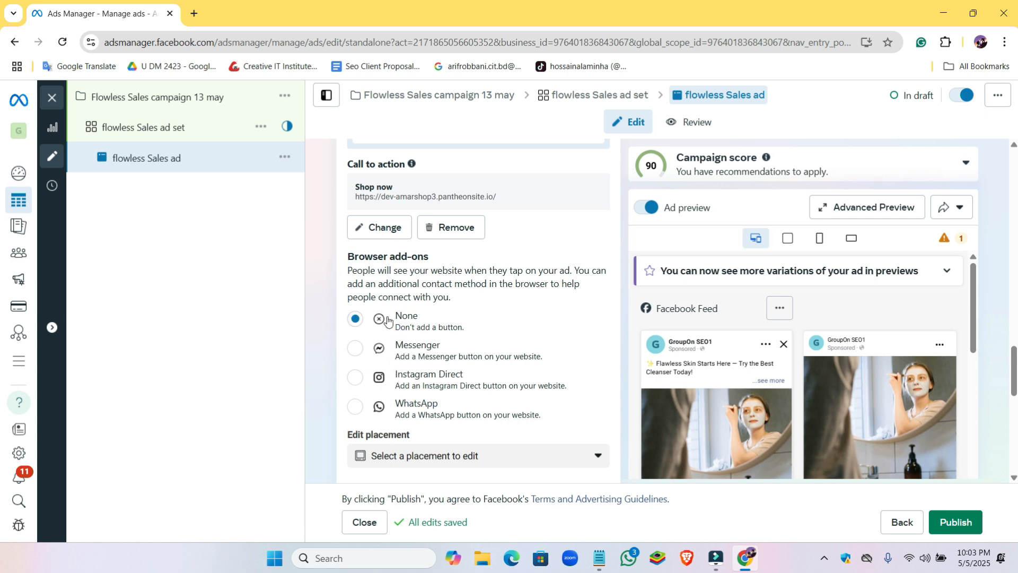
scroll(408, 363, down, 2)
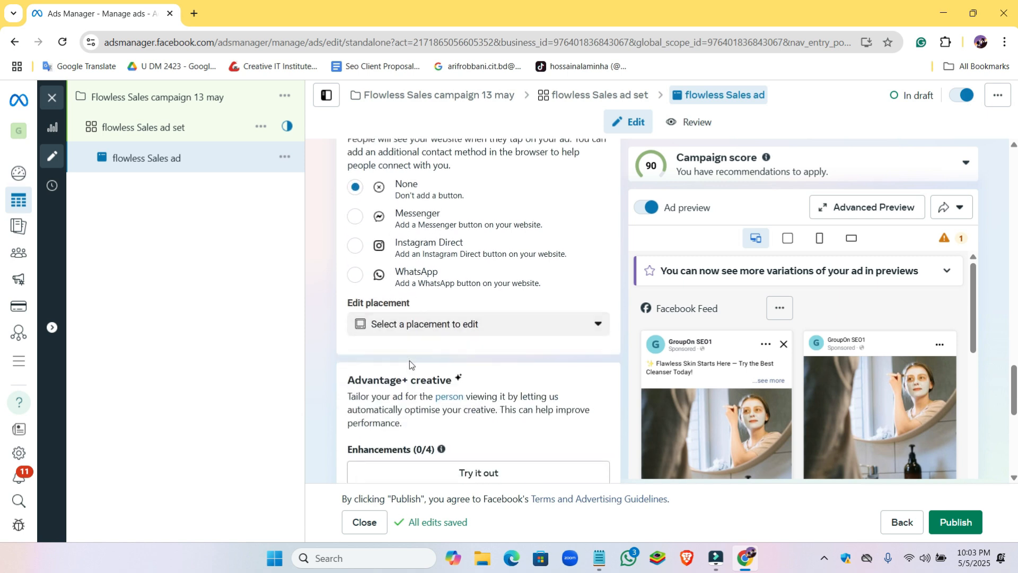
scroll(387, 333, down, 1)
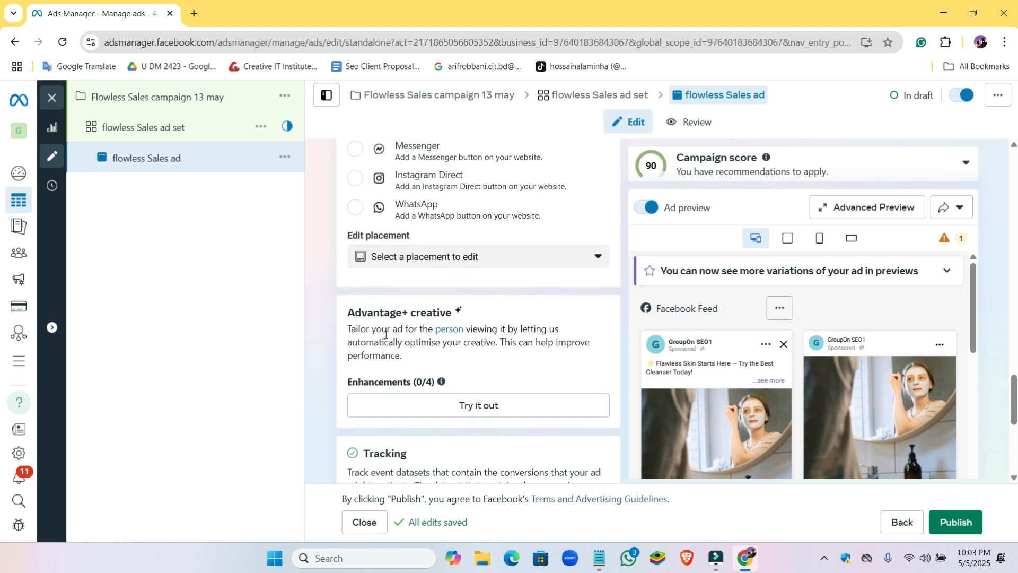
scroll(438, 325, down, 2)
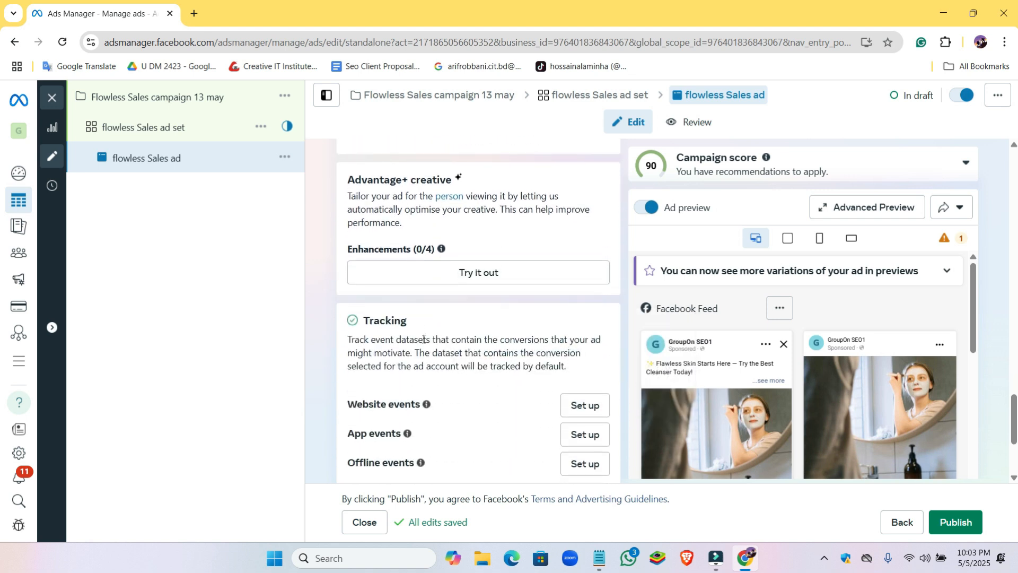
scroll(424, 339, down, 1)
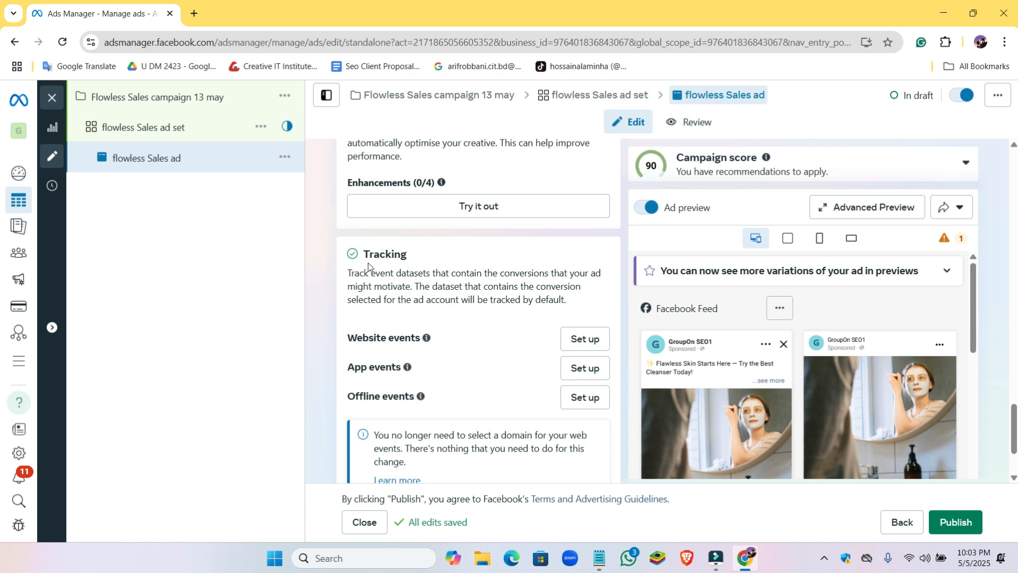
scroll(438, 328, down, 2)
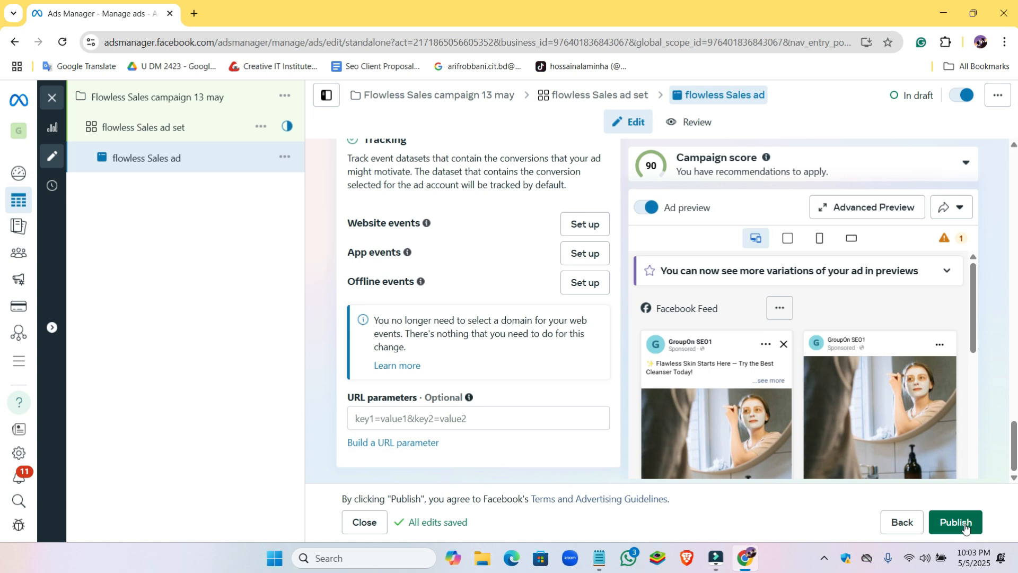
scroll(751, 323, down, 5)
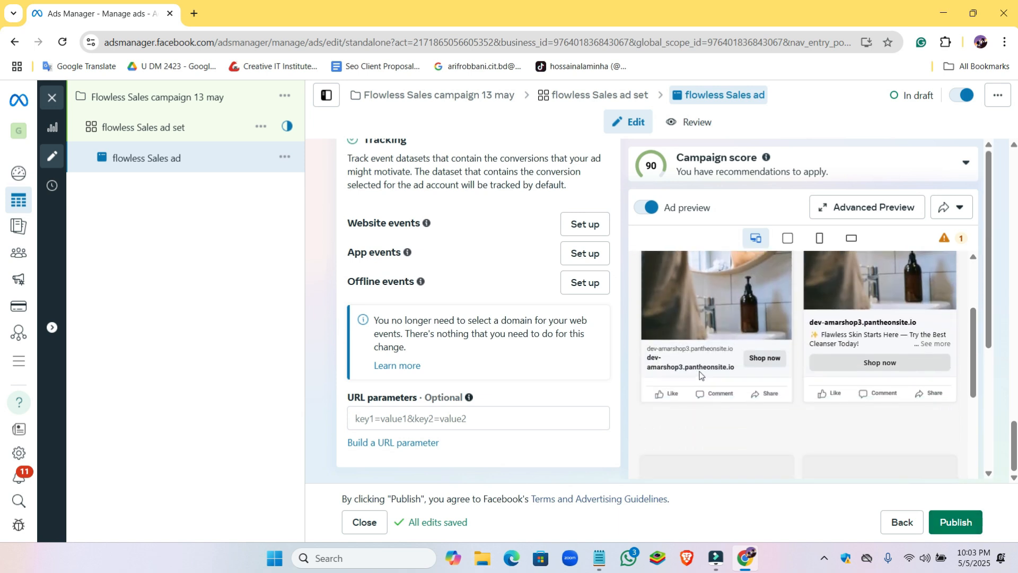
scroll(763, 377, down, 4)
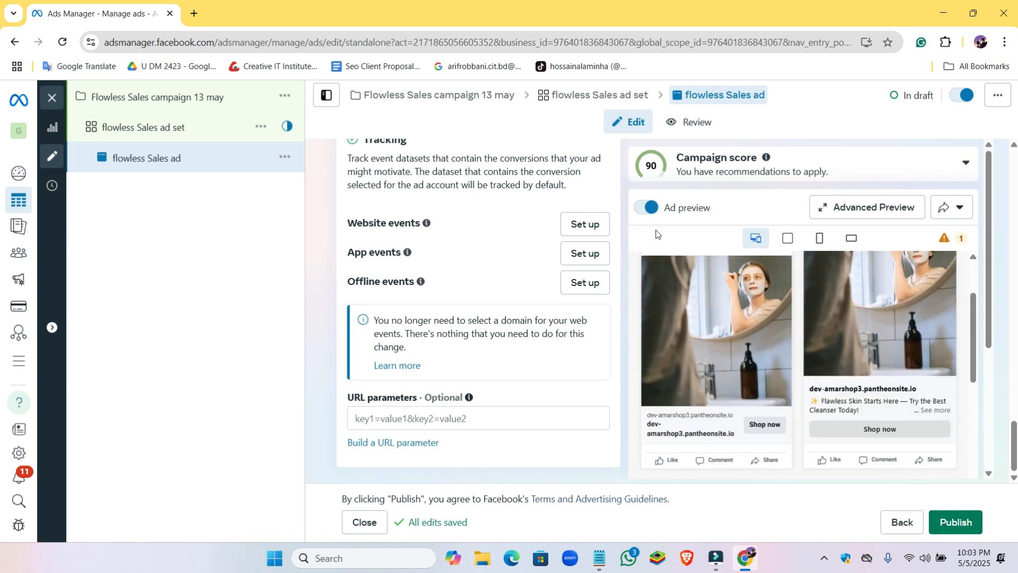
click(643, 208)
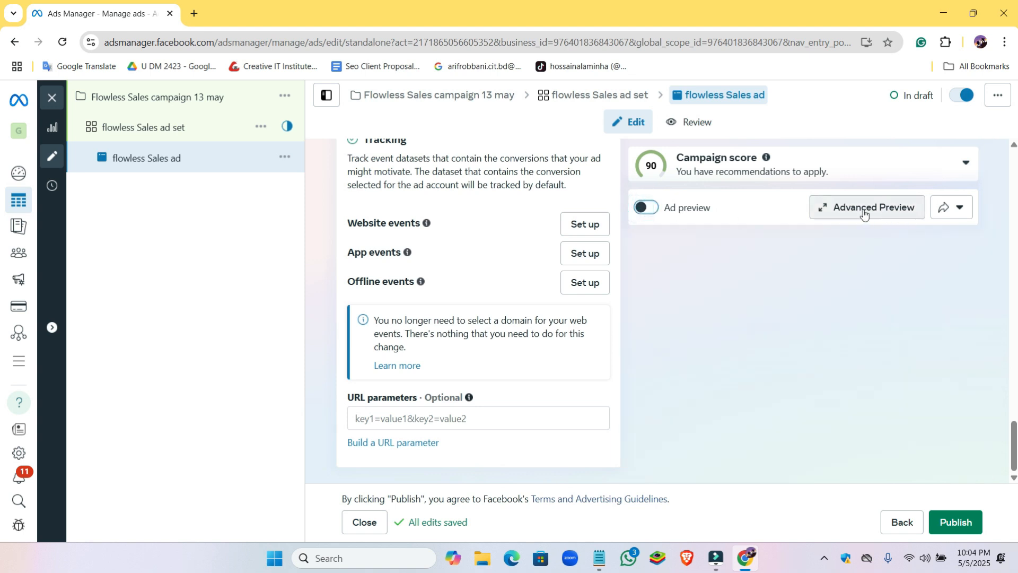
Step: Examine how the ad appears across all placements in the advanced preview, and open the preview sharing options
click(863, 211)
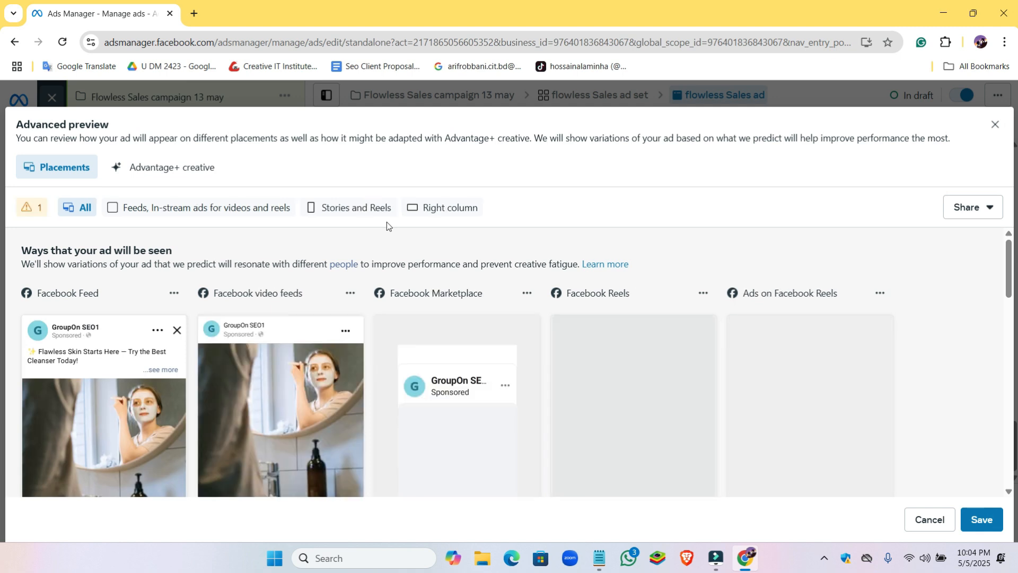
scroll(113, 322, down, 3)
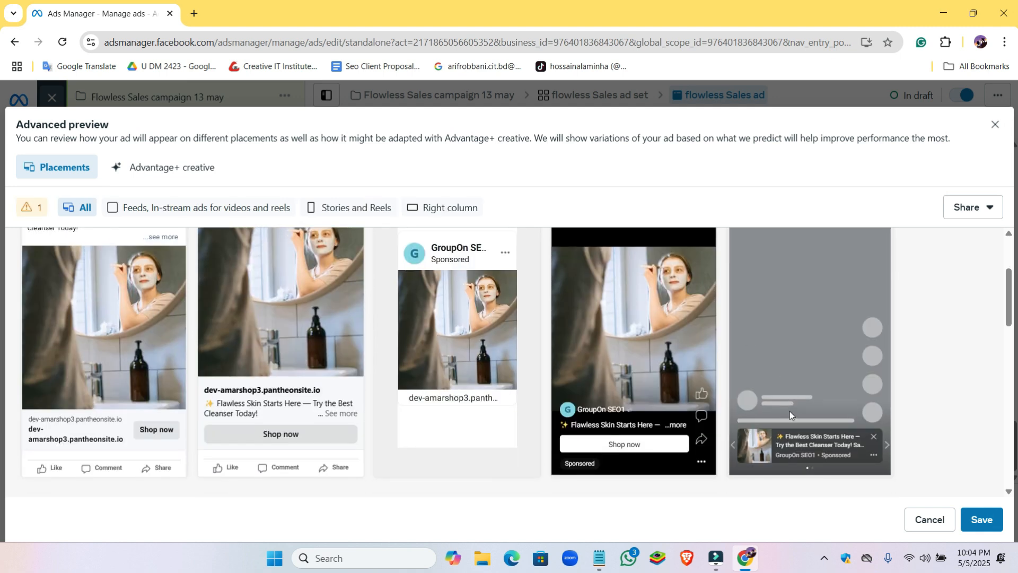
scroll(790, 414, down, 3)
scroll(450, 342, down, 1)
scroll(451, 342, up, 5)
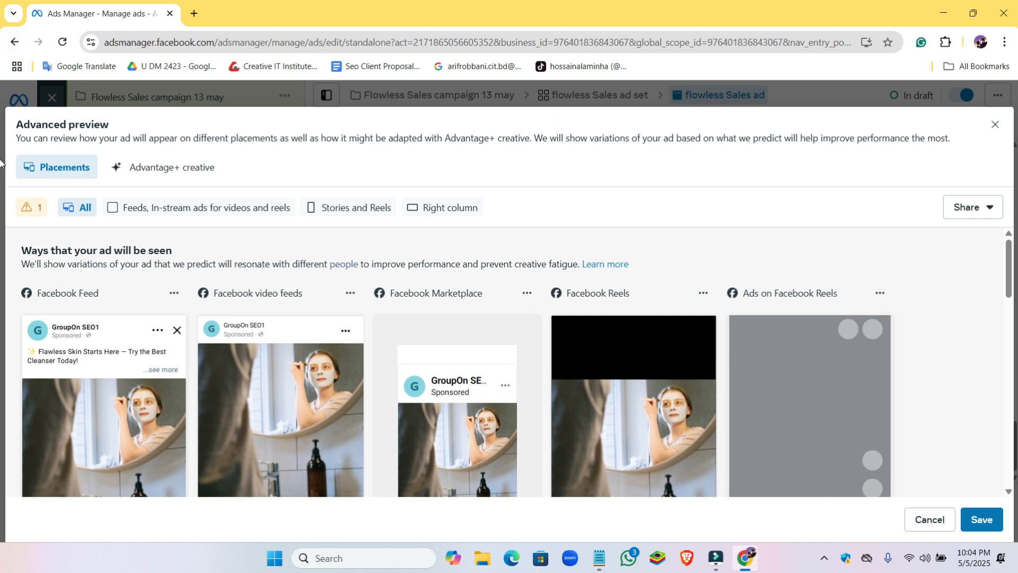
click(995, 125)
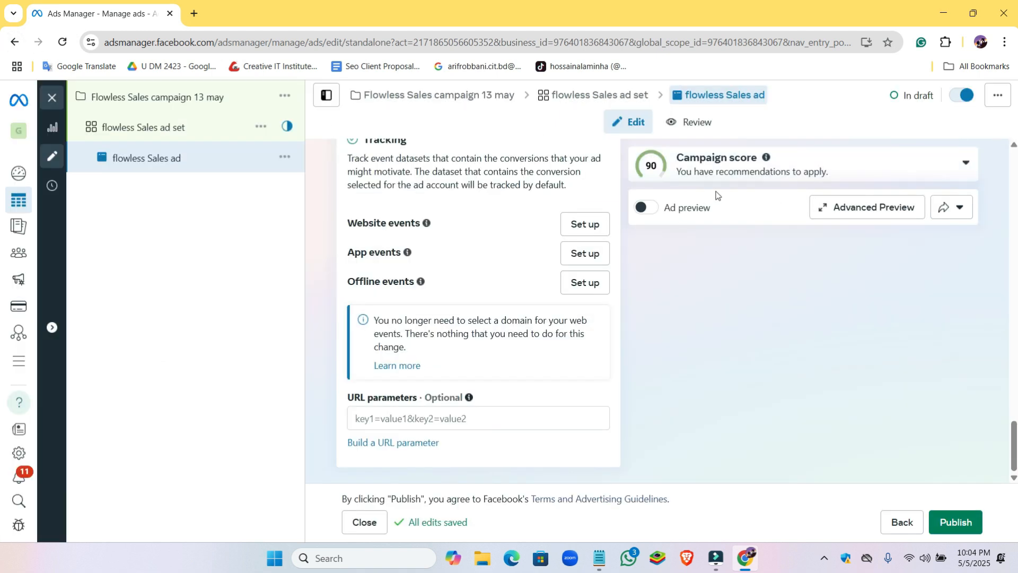
click(957, 208)
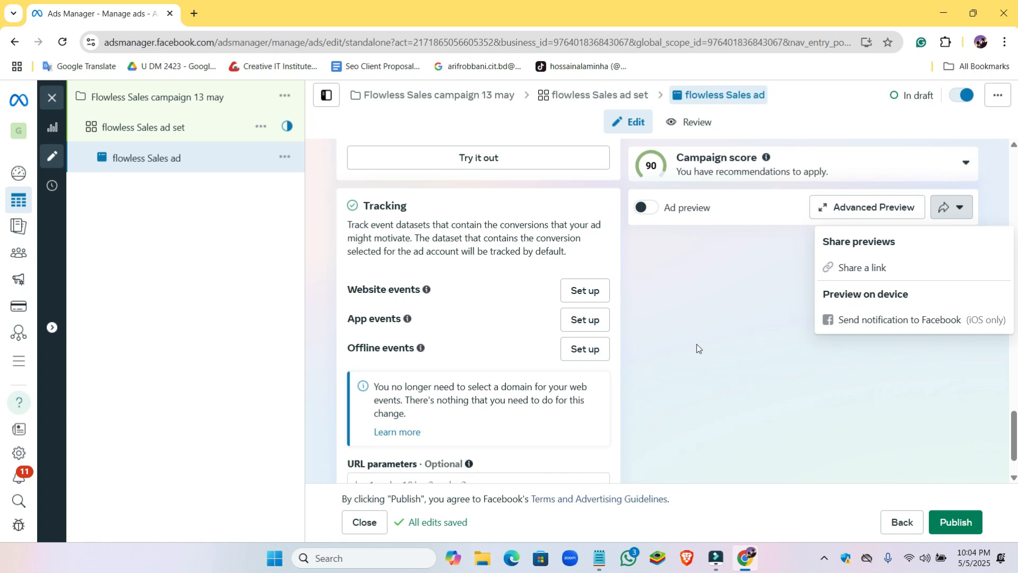
Step: Try to publish the flowless Sales ad, and dismiss the payment information form without adding a payment method
click(675, 314)
scroll(530, 328, down, 1)
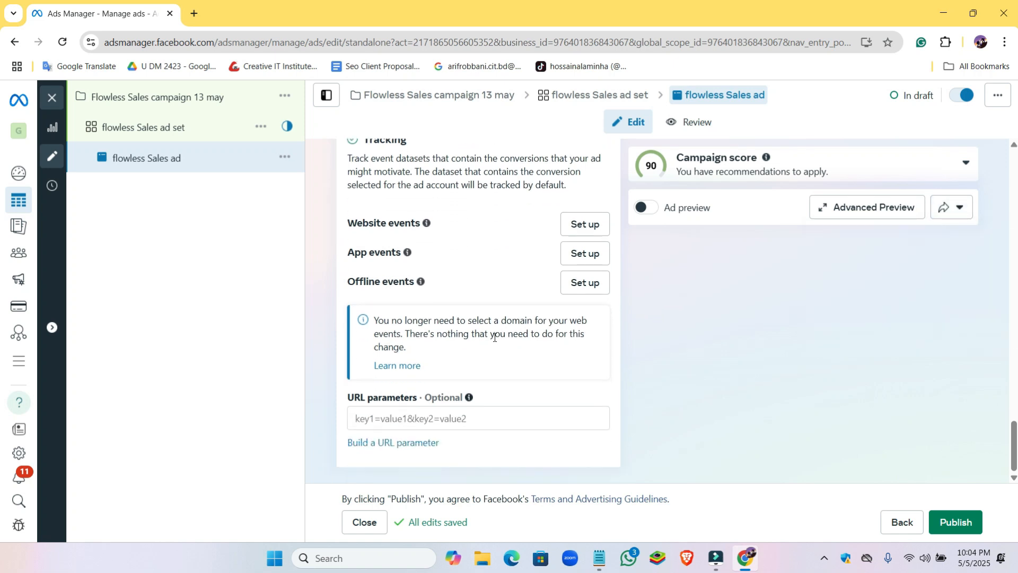
scroll(502, 395, up, 10)
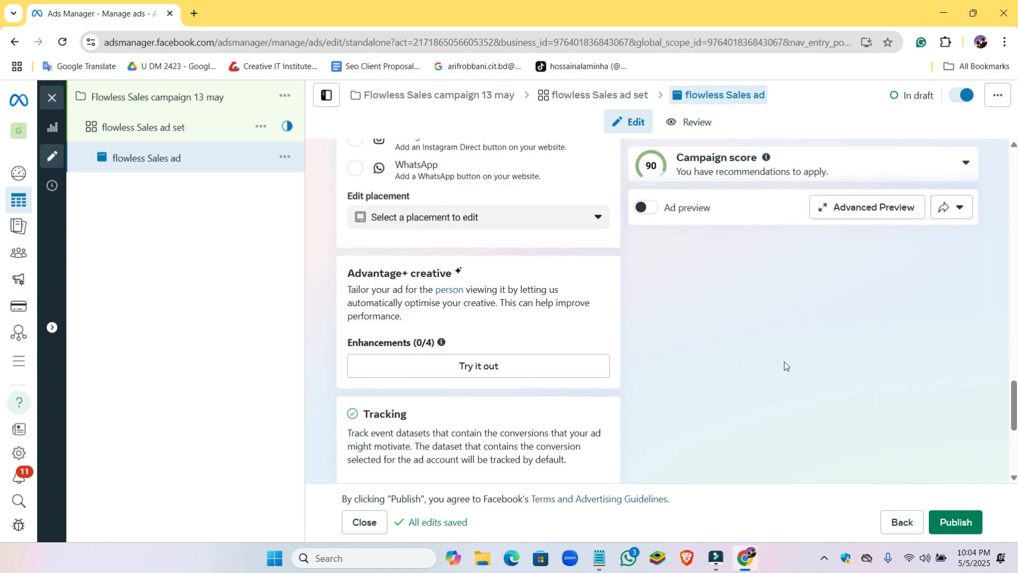
click(961, 528)
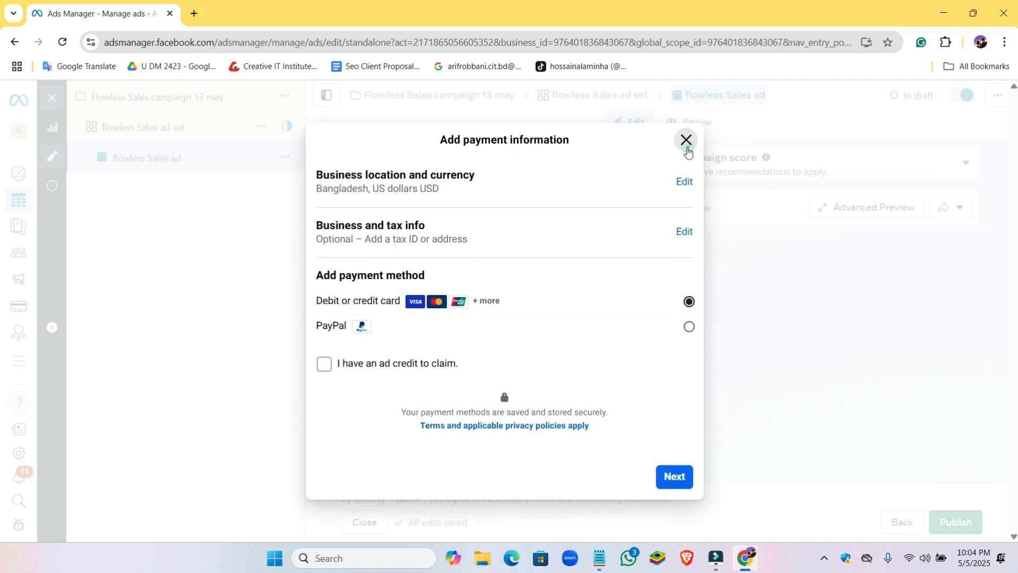
click(686, 141)
scroll(712, 386, down, 2)
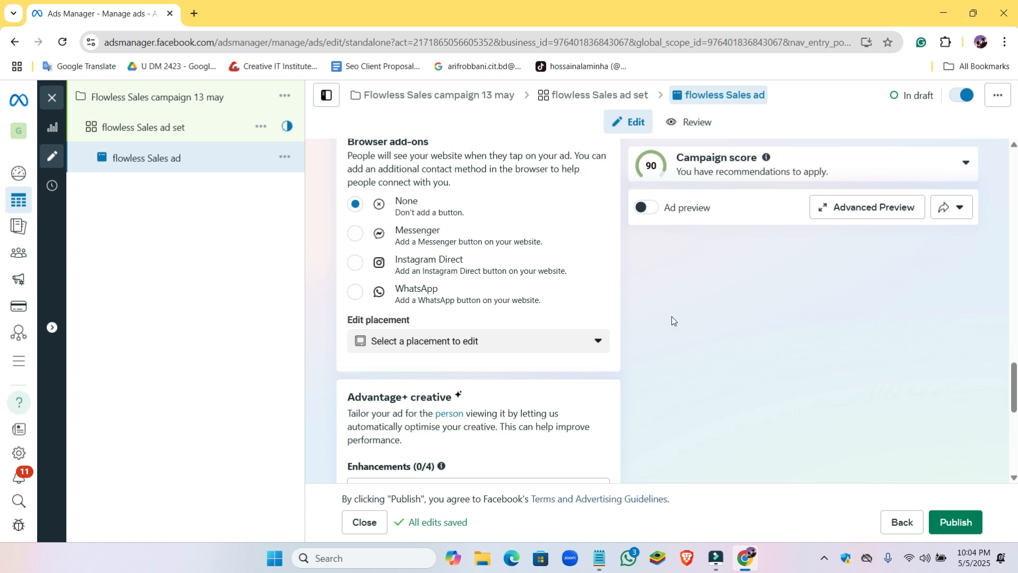
scroll(506, 246, up, 15)
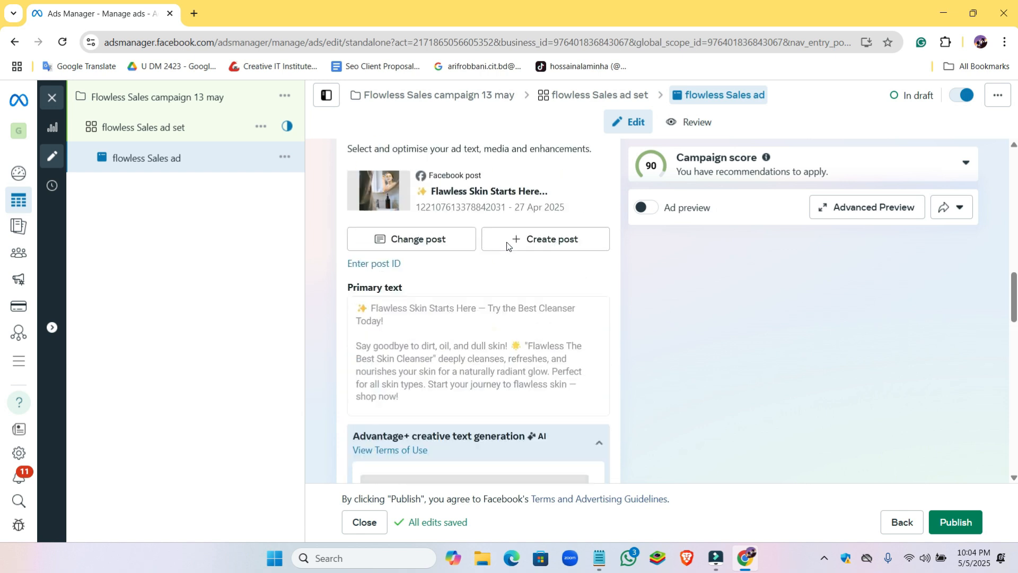
scroll(465, 188, up, 4)
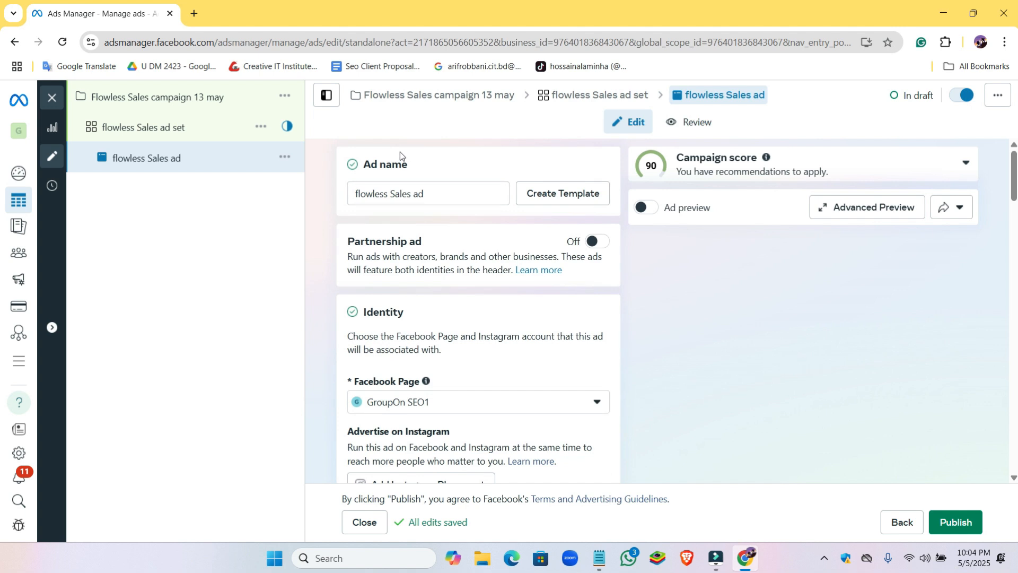